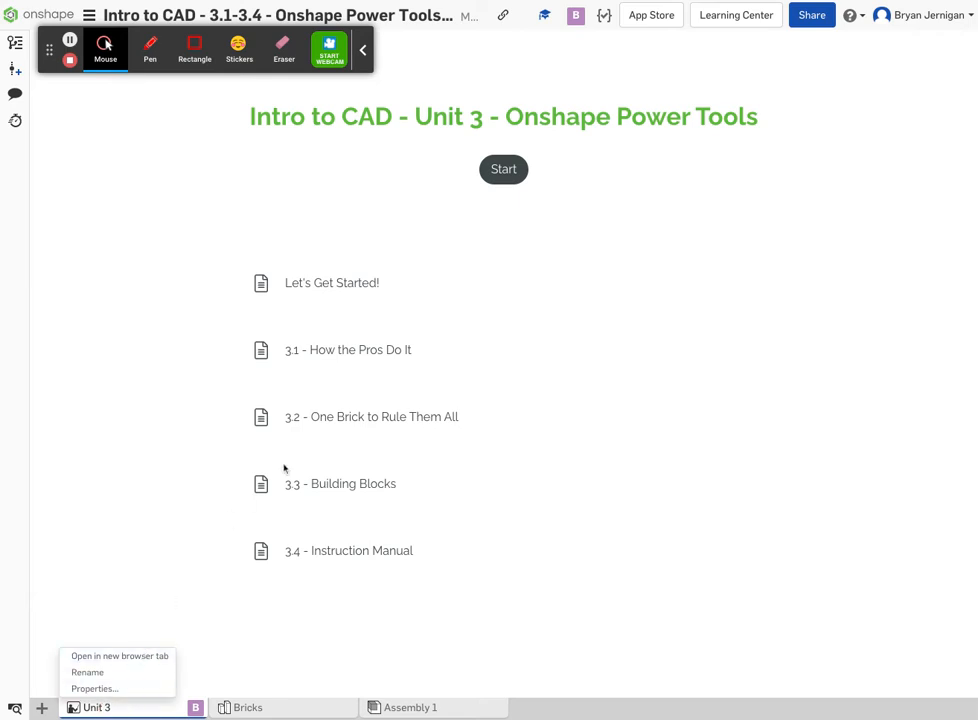
Open the lesson "3.1 - How the Pros Do It" and read its Step 1 instructions.
click(328, 351)
click(326, 352)
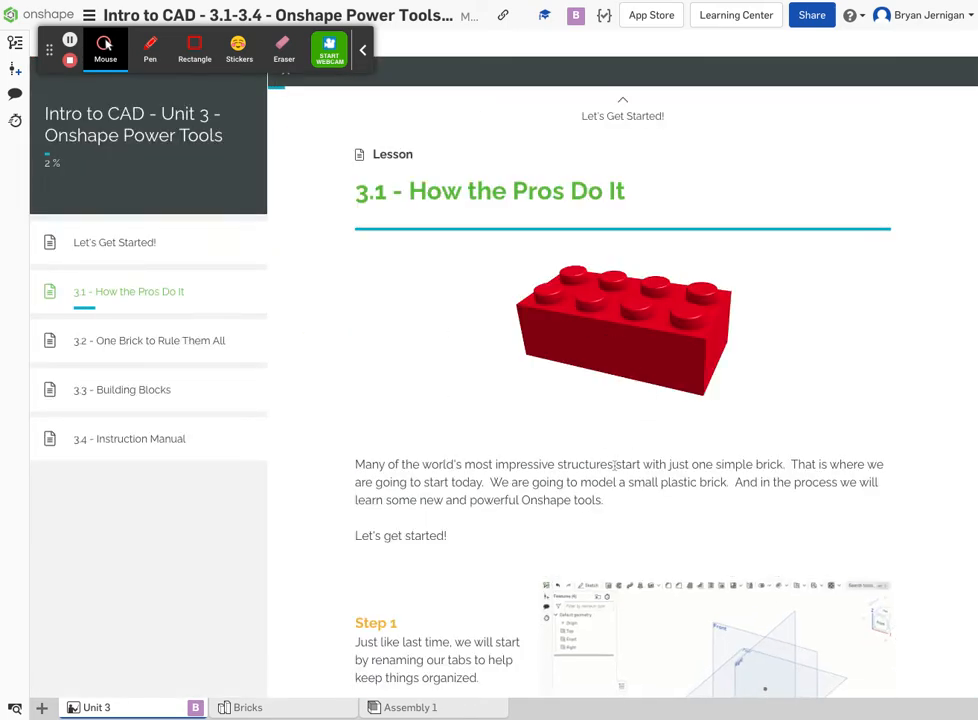
scroll(614, 465, down, 5)
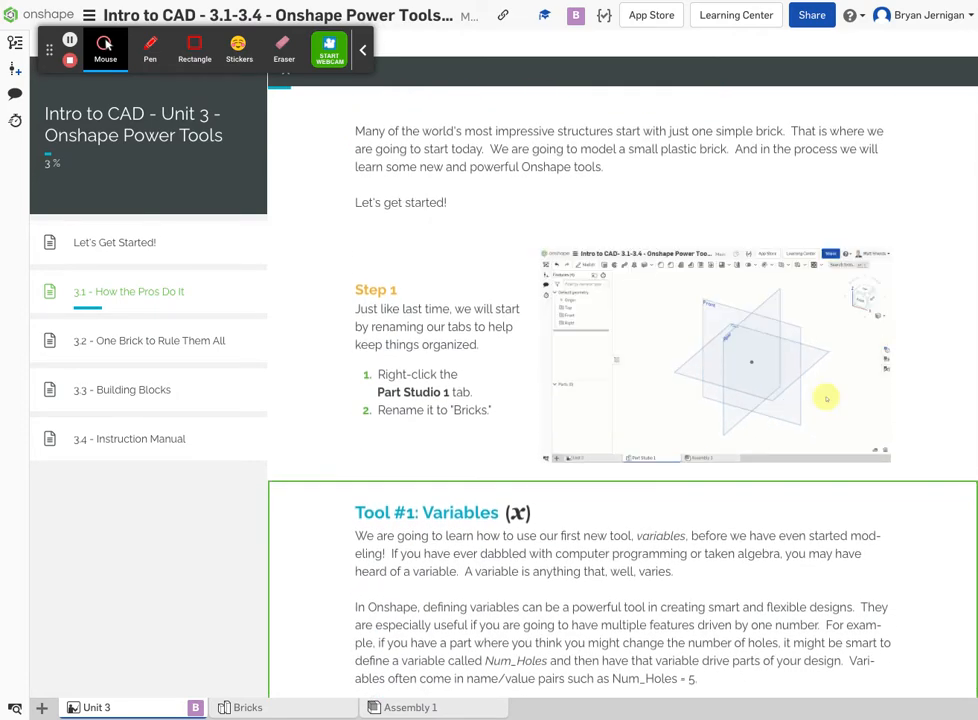
Create a new Part Studio in the document and rename it "Bricks".
click(43, 707)
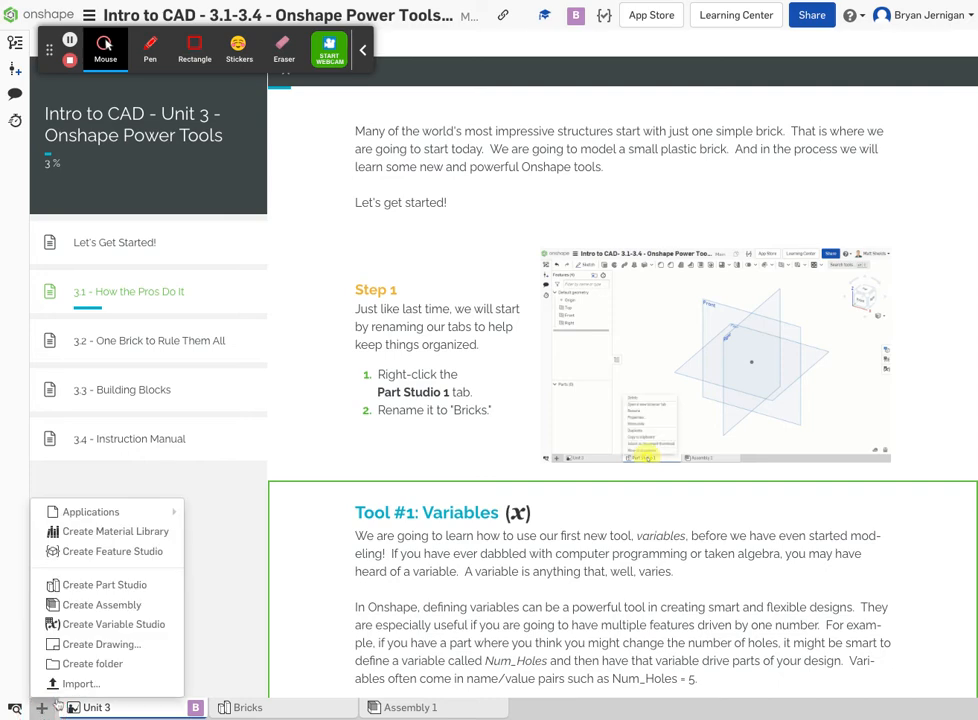
click(126, 585)
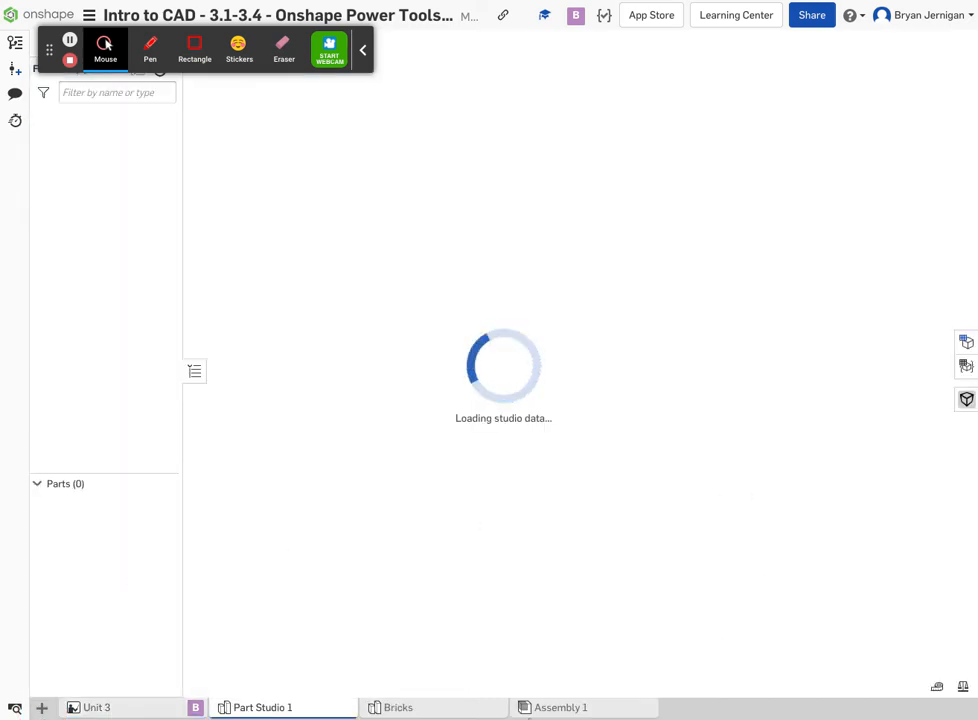
right_click(284, 708)
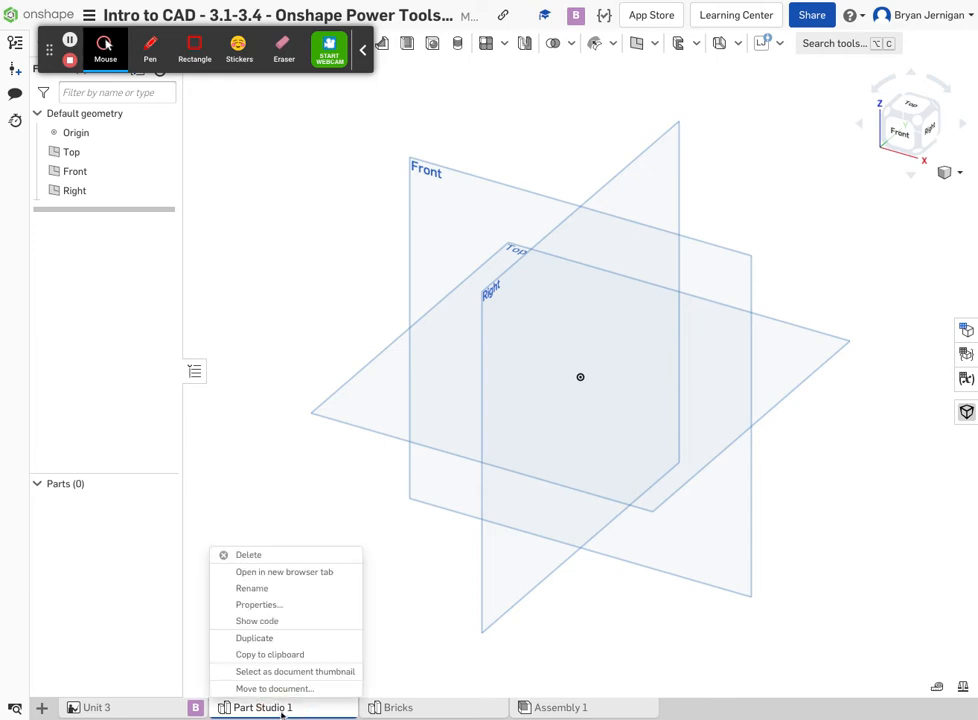
click(305, 590)
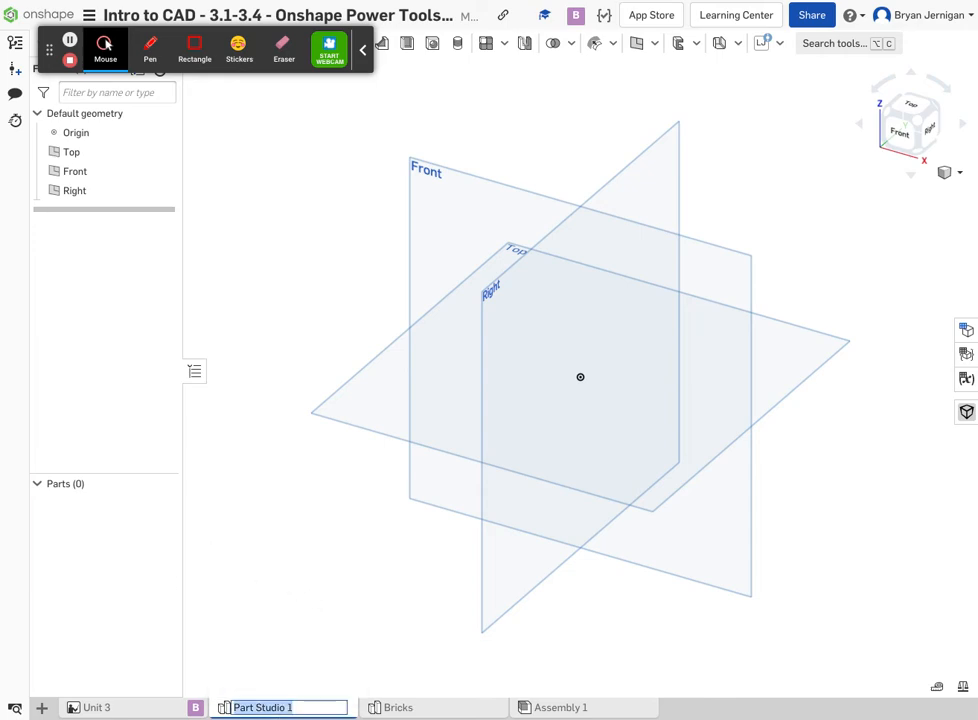
text(Bricks)
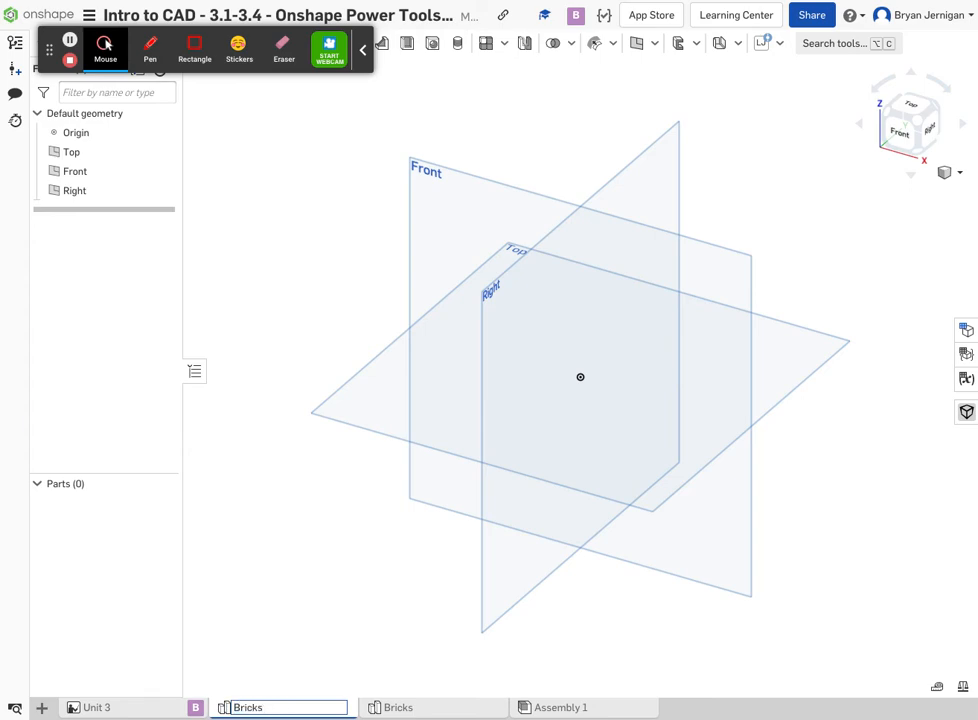
key(Return)
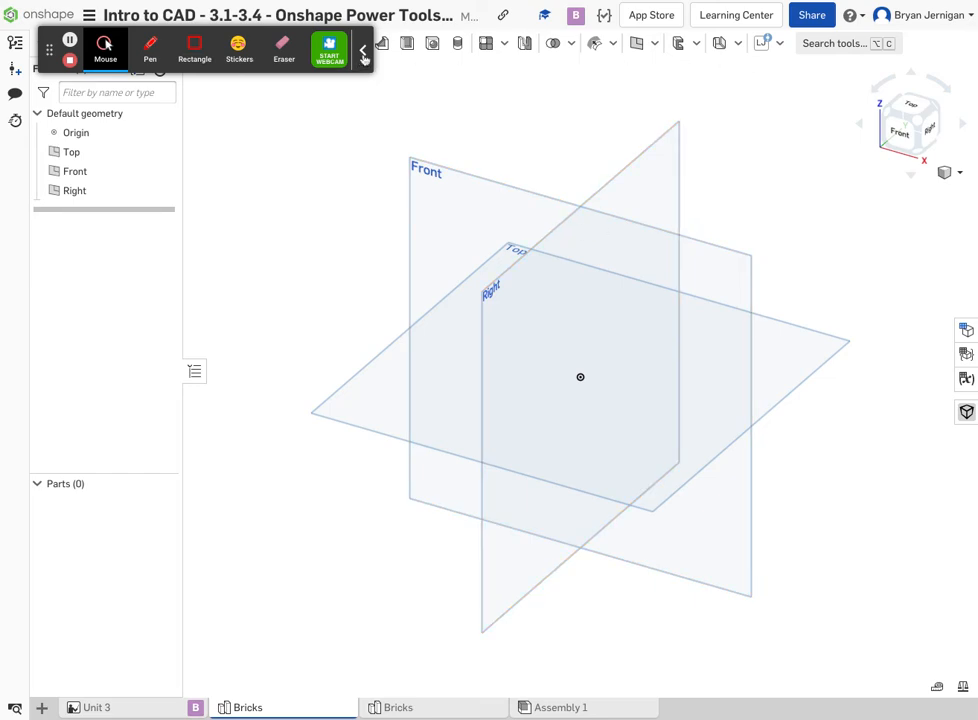
Add a number variable named "row" with the value 2 to the Part Studio.
mouse_move(50, 50)
mouse_down()
mouse_move(73, 246)
mouse_move(11, 696)
mouse_up()
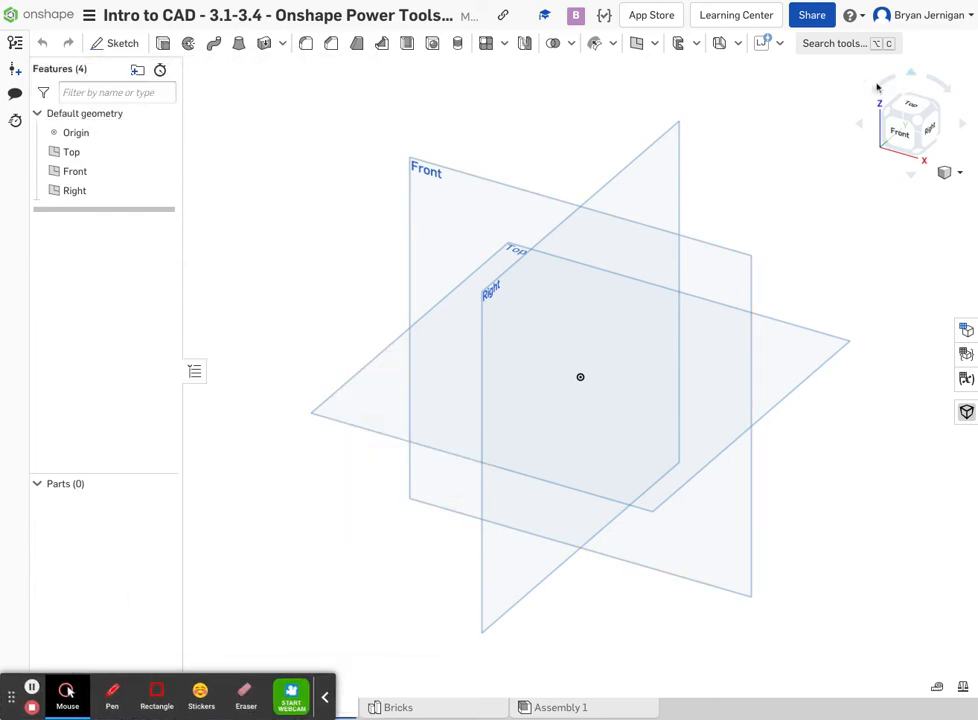
click(655, 45)
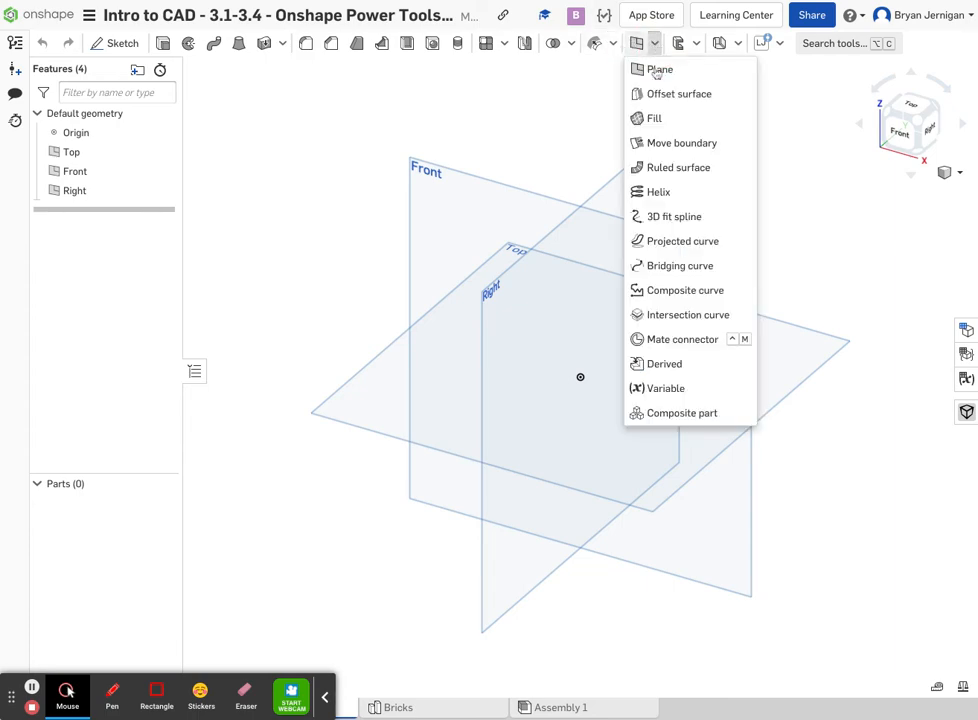
click(698, 388)
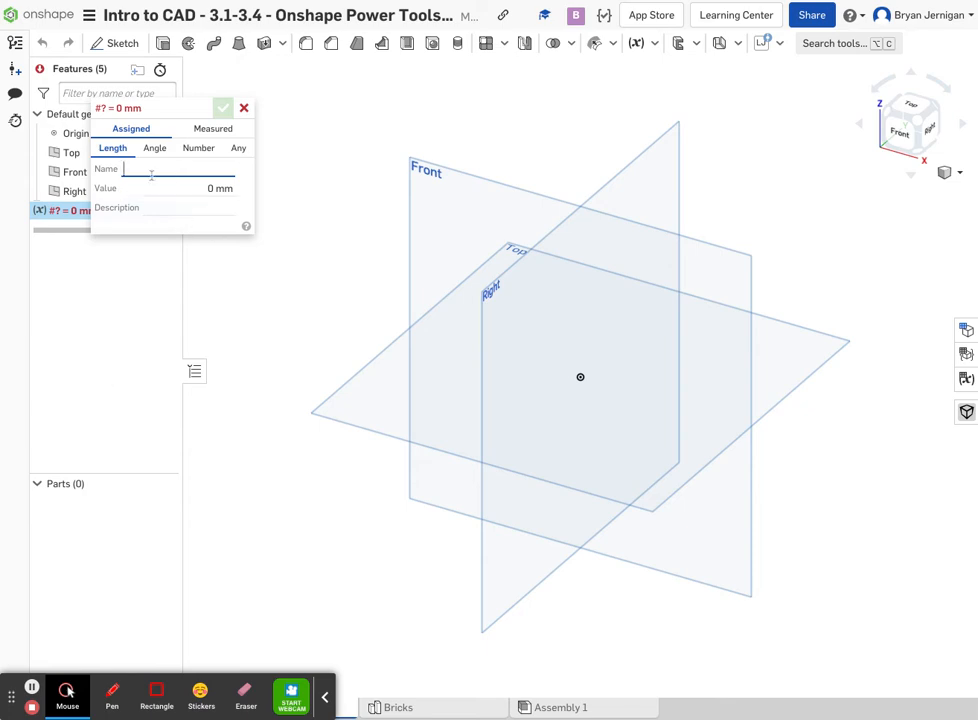
text(riw)
key(BackSpace)
key(BackSpace)
key(BackSpace)
text(row)
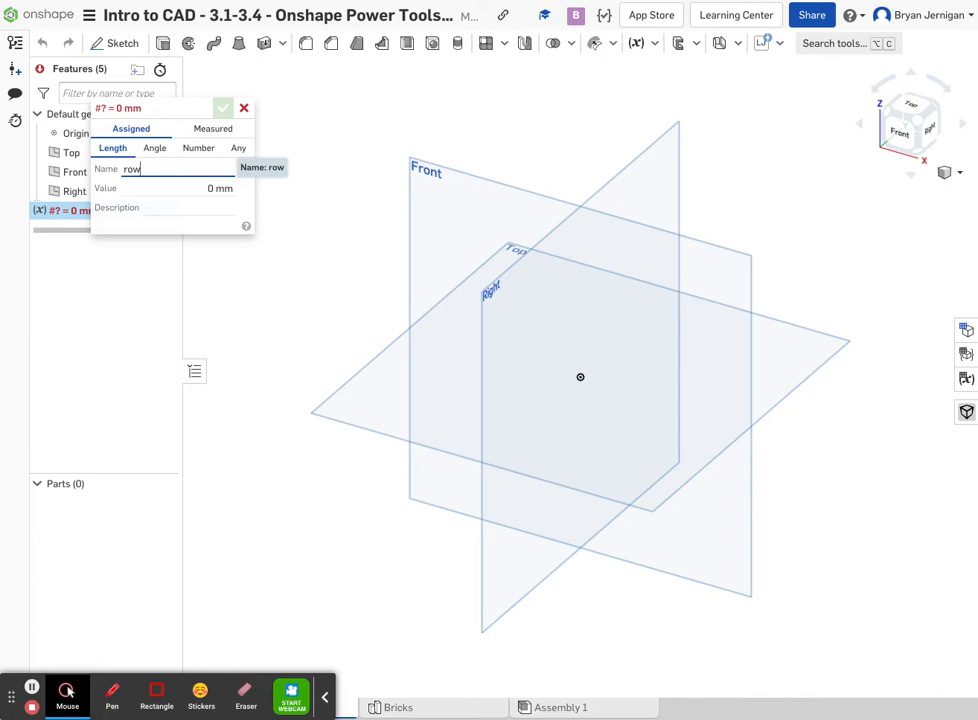
click(198, 148)
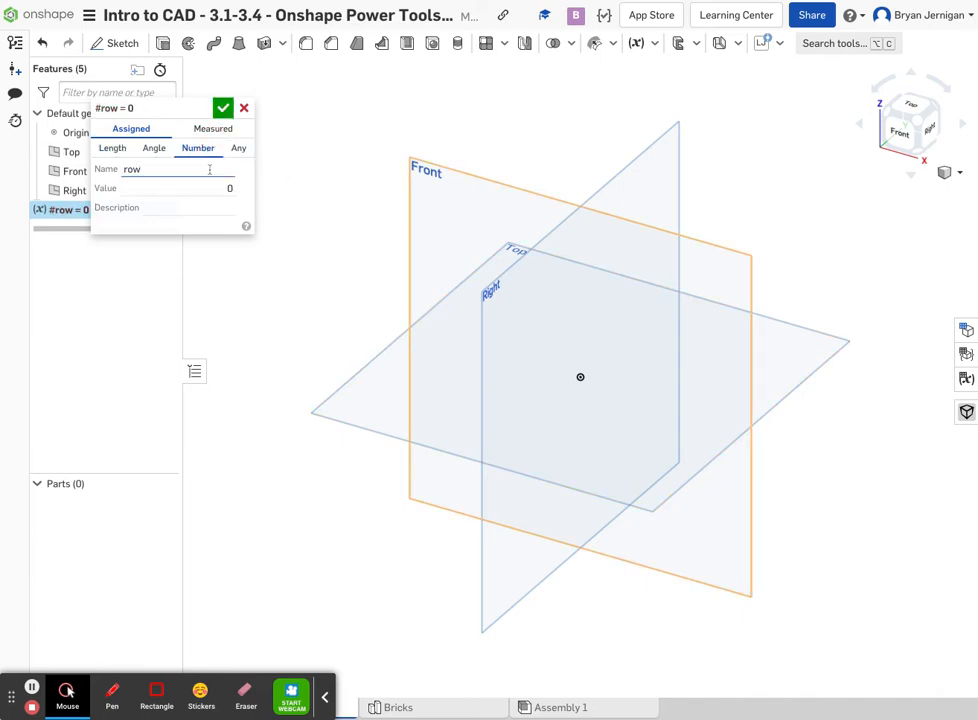
click(223, 190)
text(2)
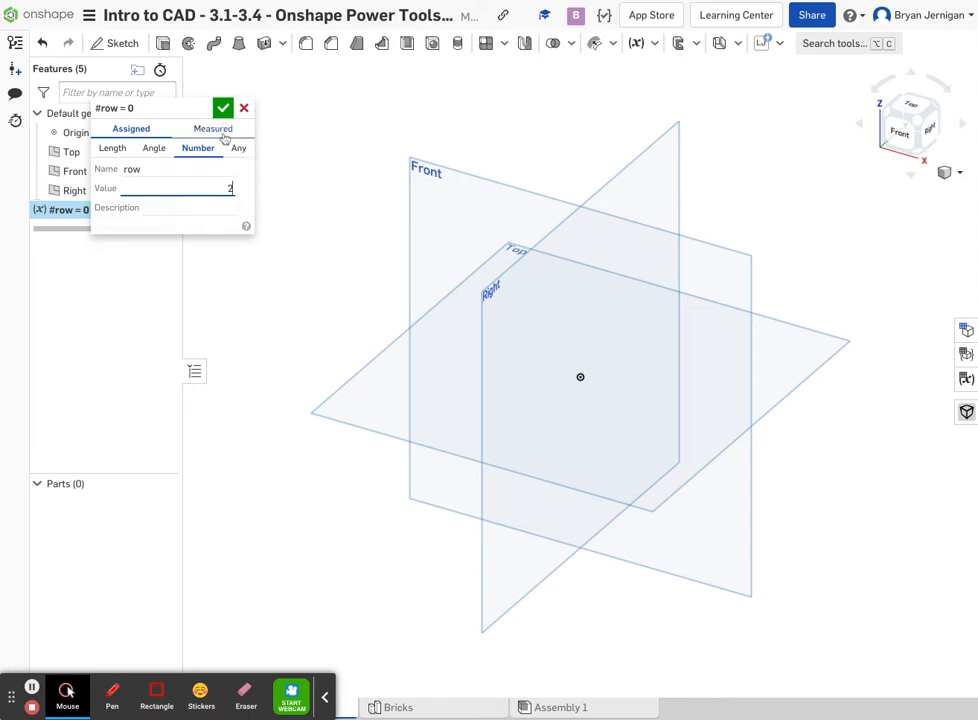
key(Return)
key(Return)
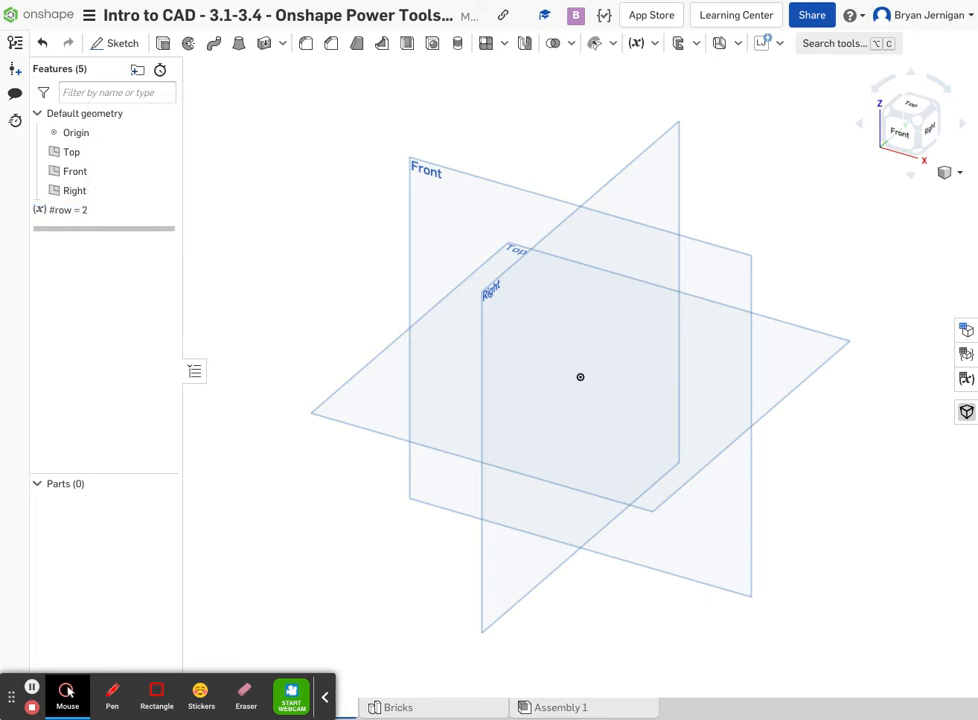
Add a second number variable named "cols" with the value 4.
key(shift+v)
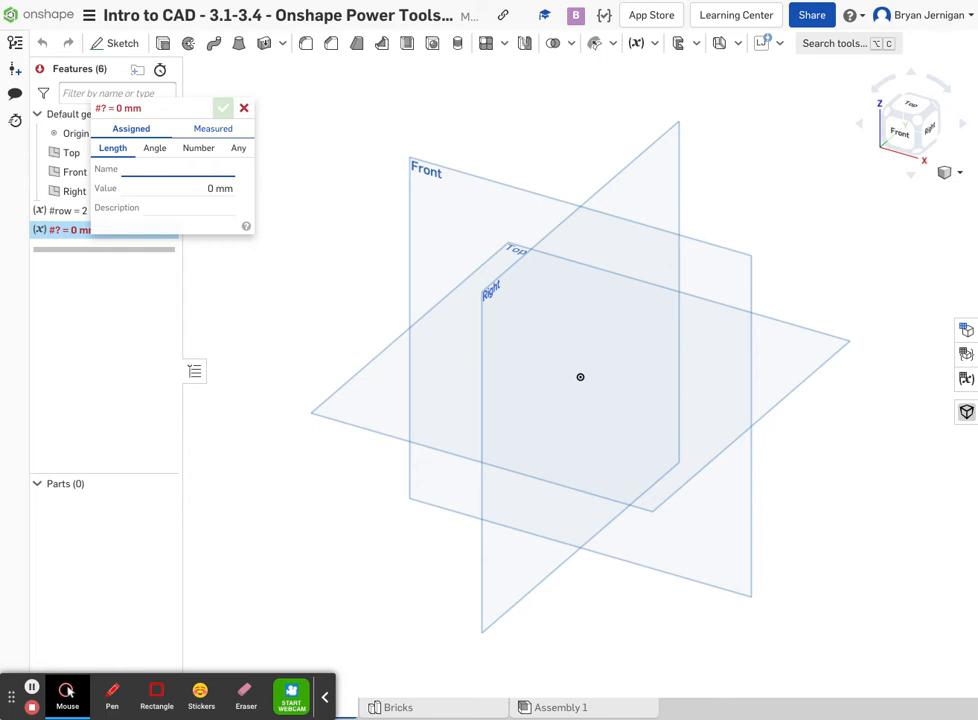
scroll(257, 148, up, 1)
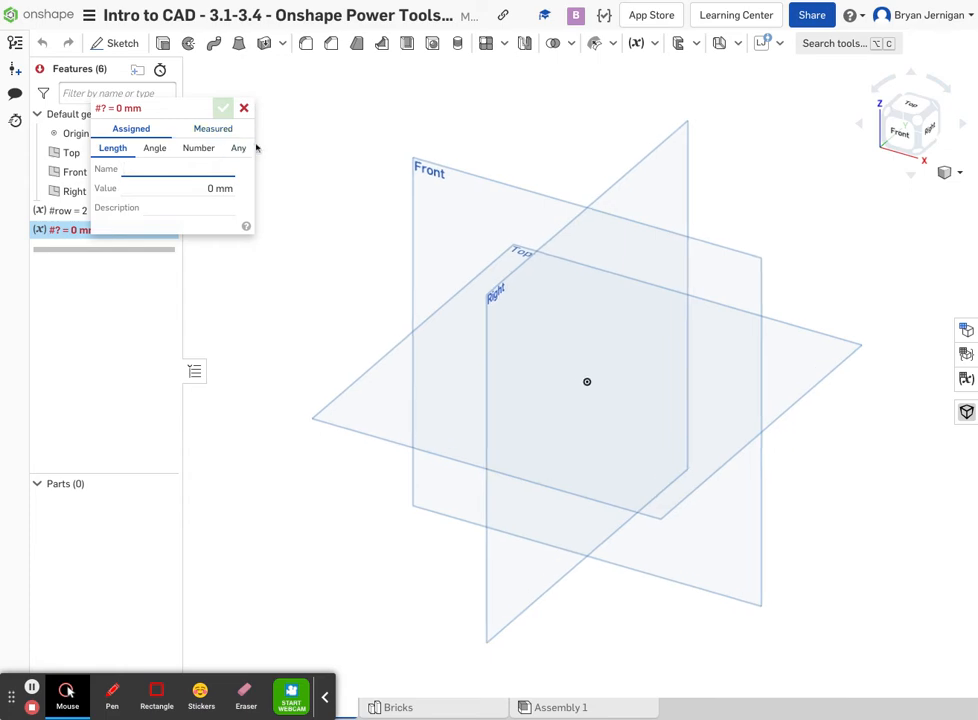
text(cols)
click(199, 148)
click(227, 190)
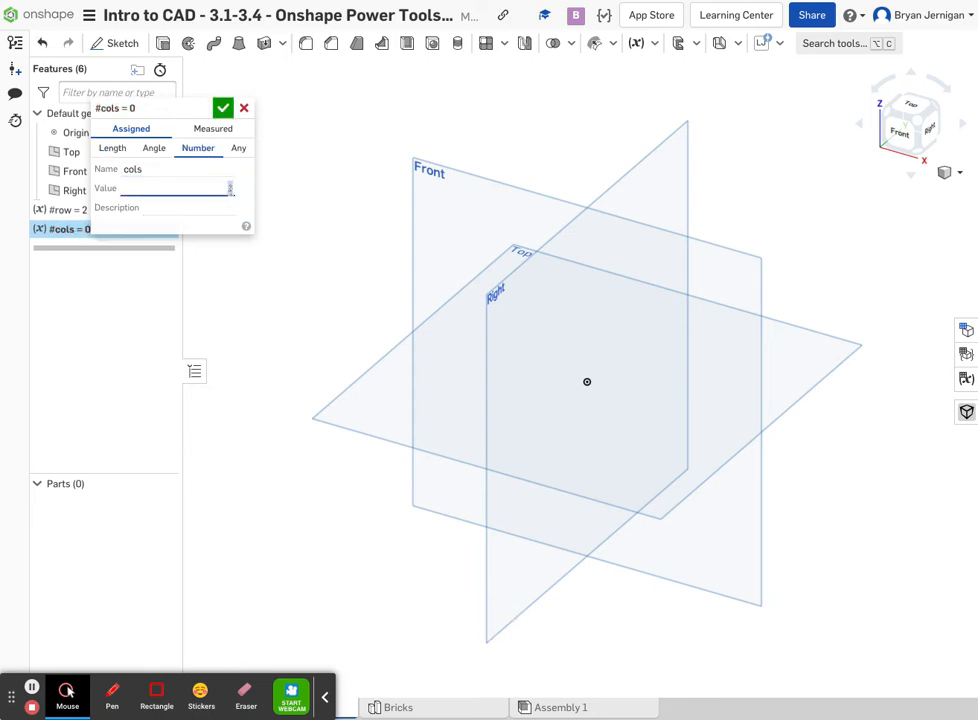
text(4)
click(222, 107)
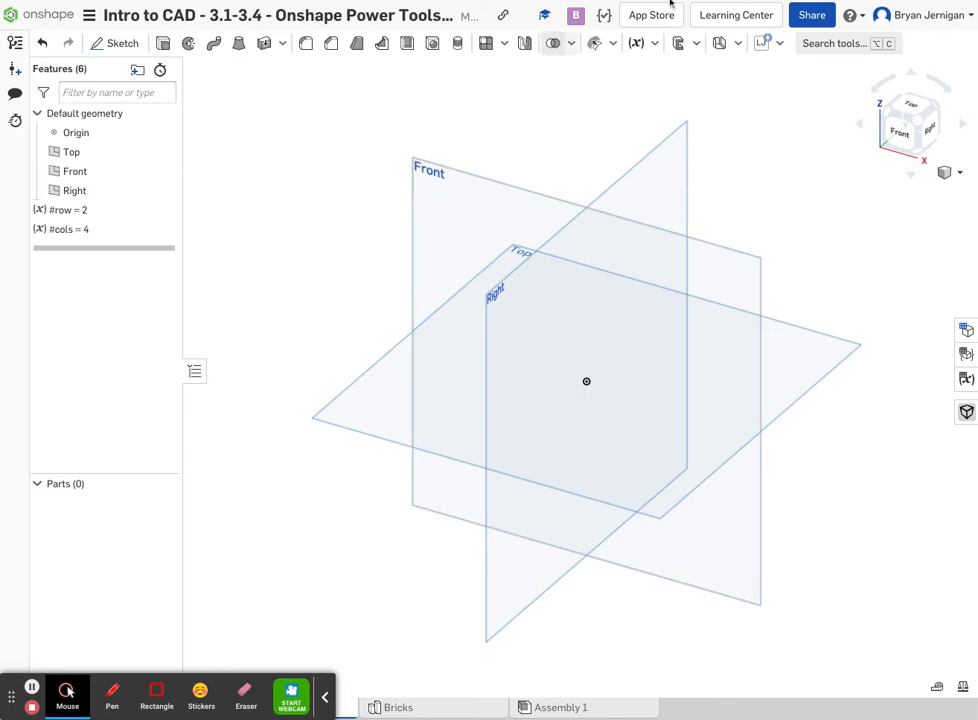
Add a length variable named "height" with the value 10 mm.
click(636, 46)
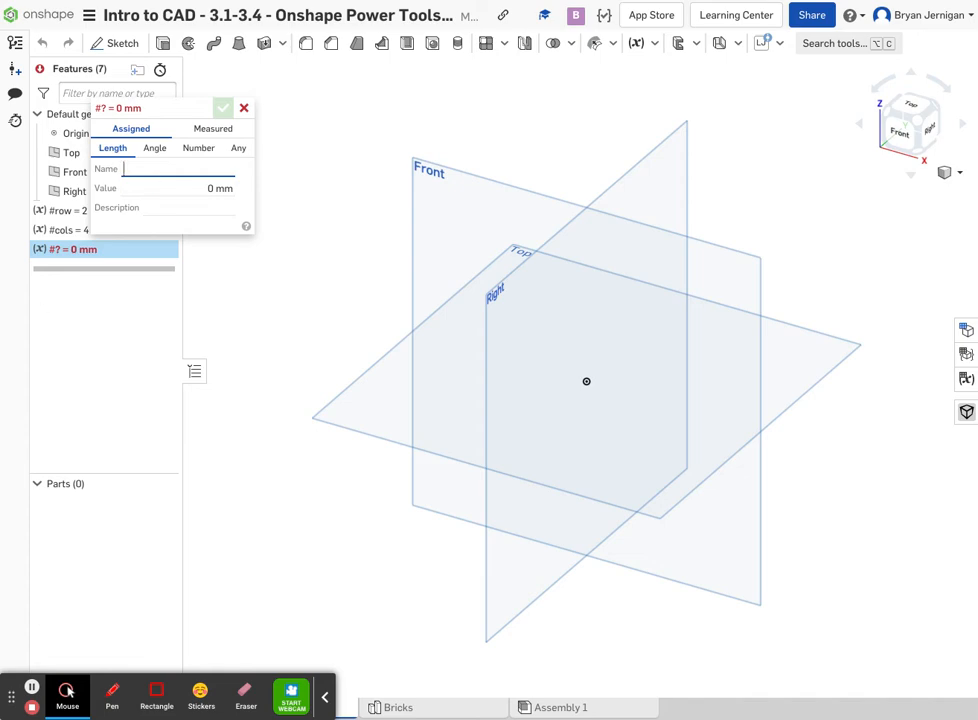
text(height)
key(Tab)
text(10)
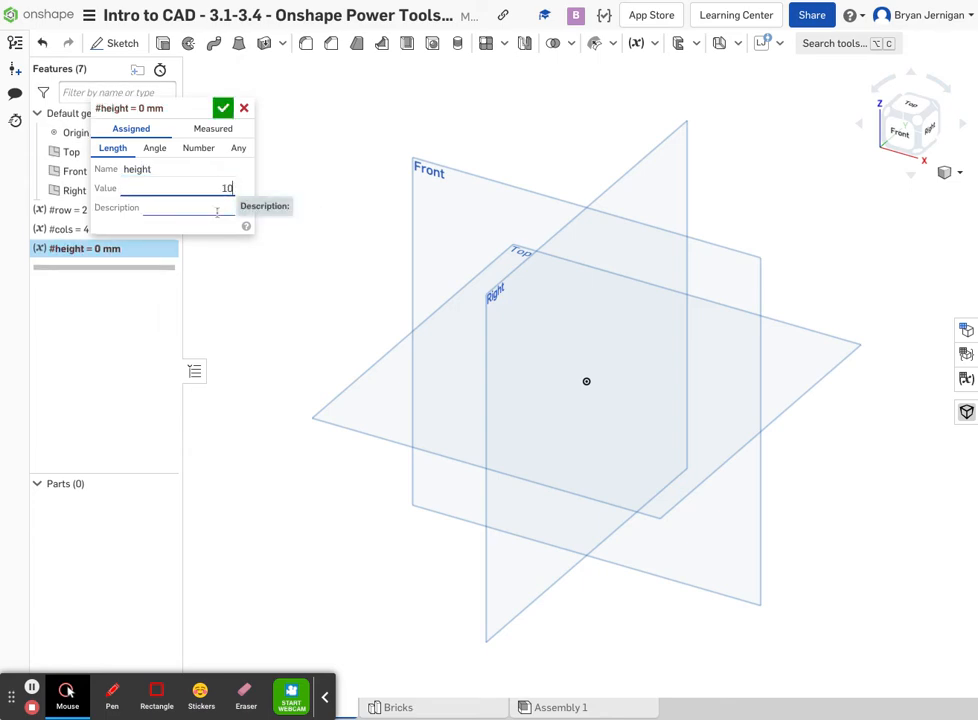
key(Return)
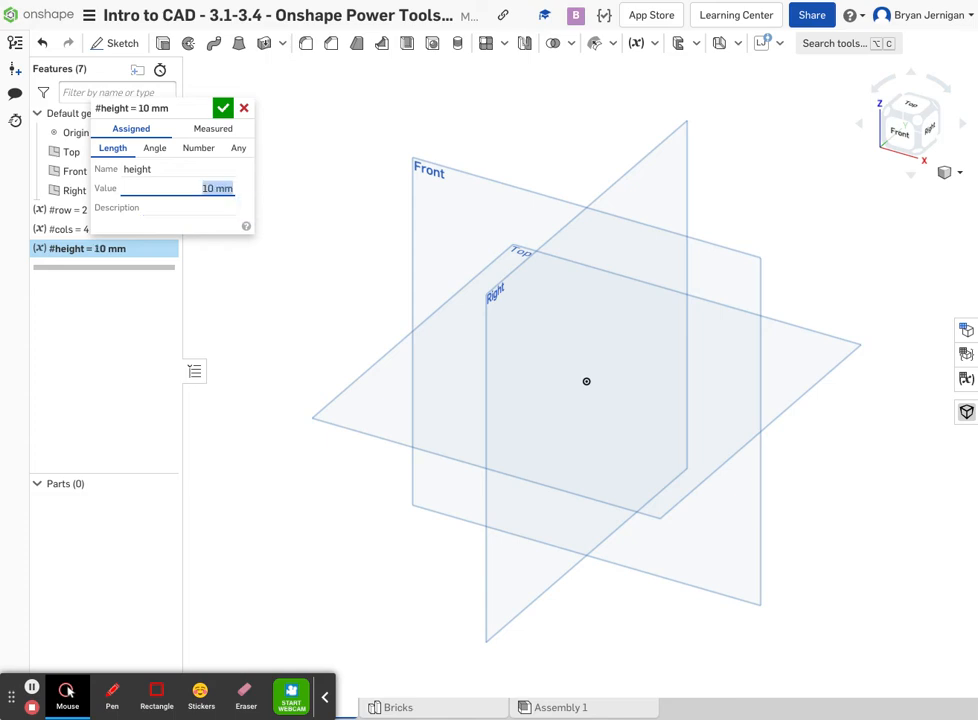
click(222, 107)
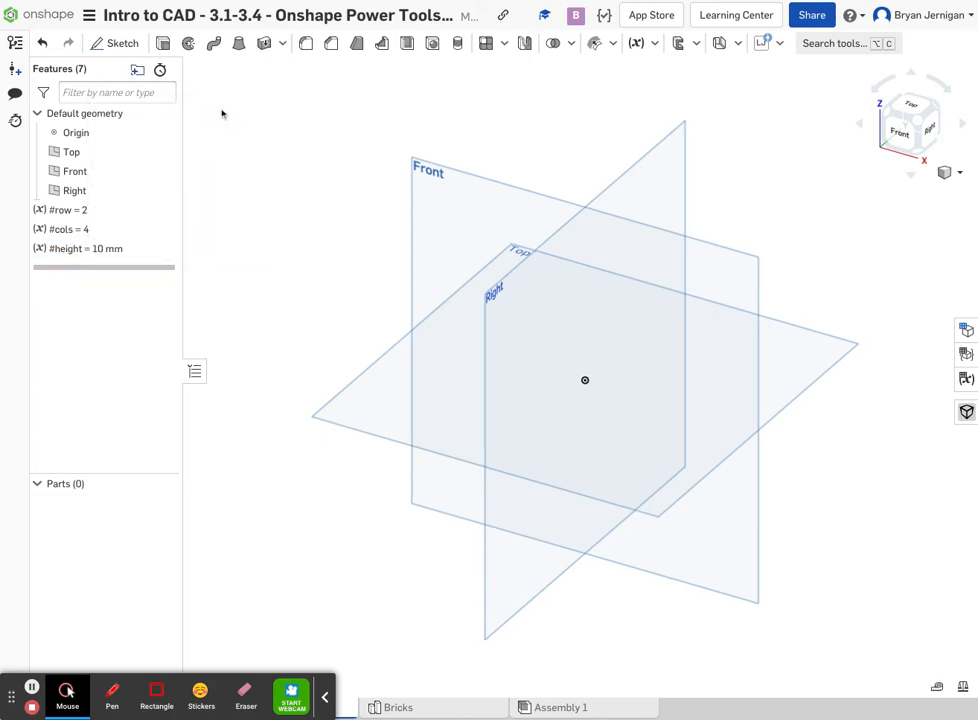
Start a sketch on the Top plane, viewed normal to it, and draw a center-point rectangle about 92 by 71 mm around the origin.
right_click(333, 418)
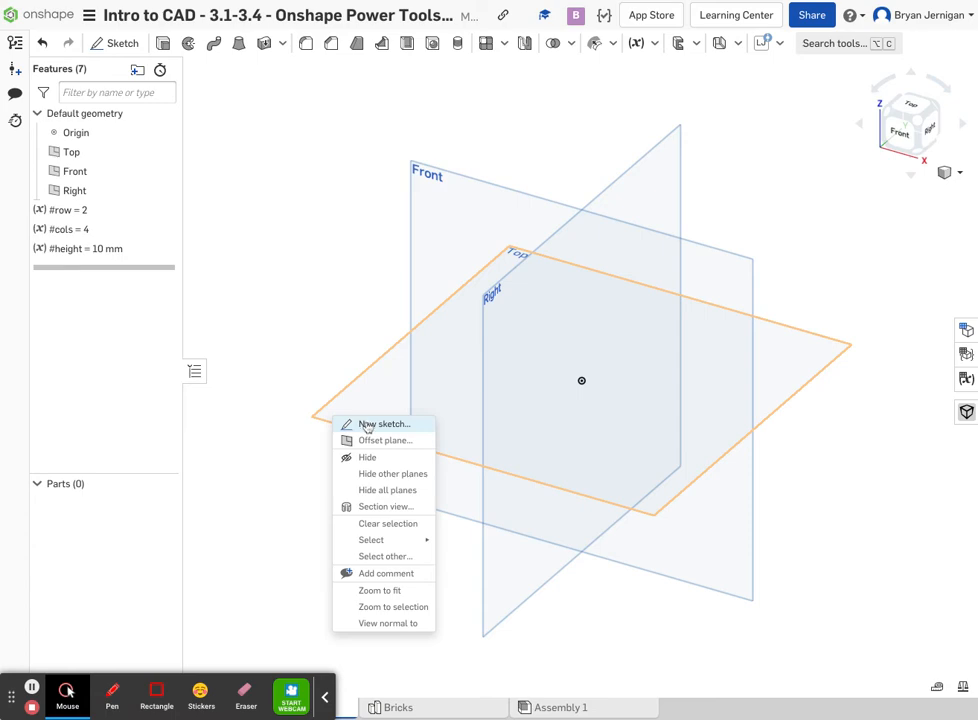
click(367, 425)
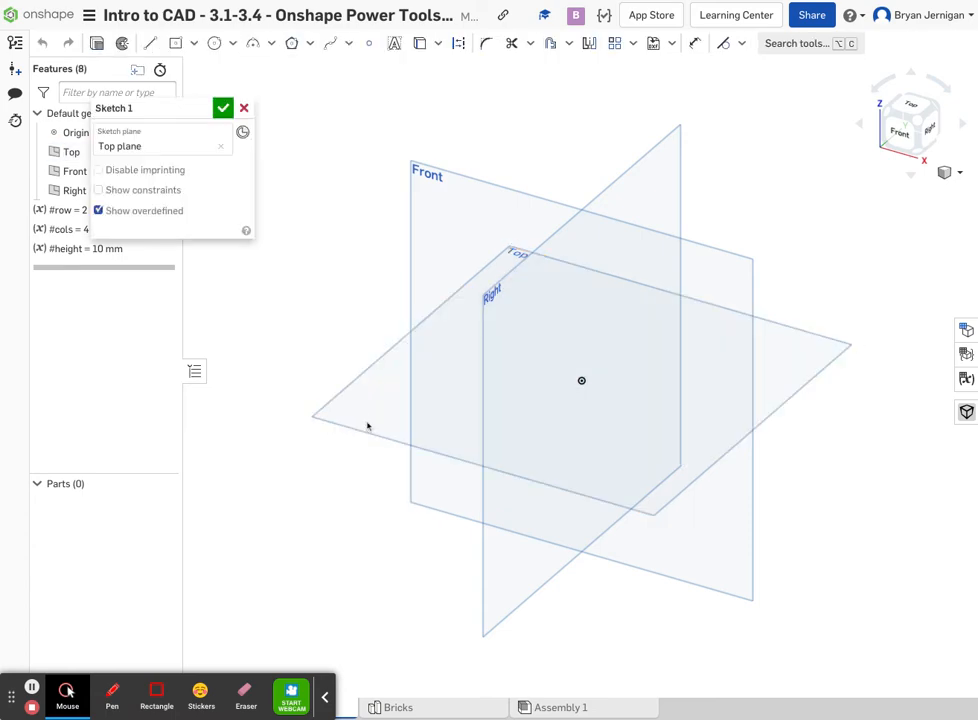
key(n)
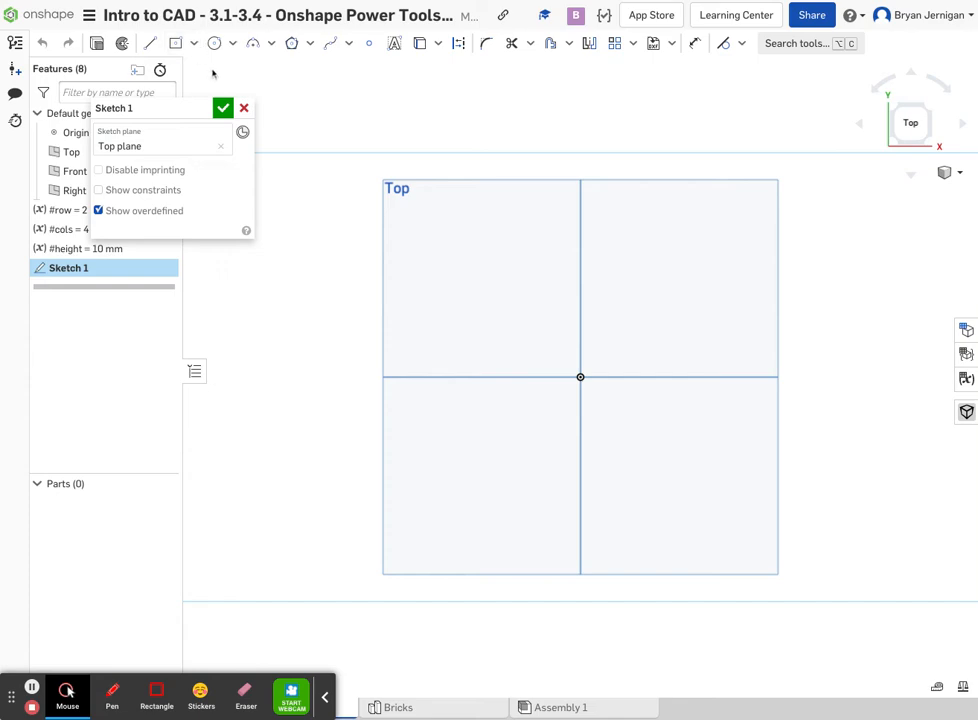
key(g)
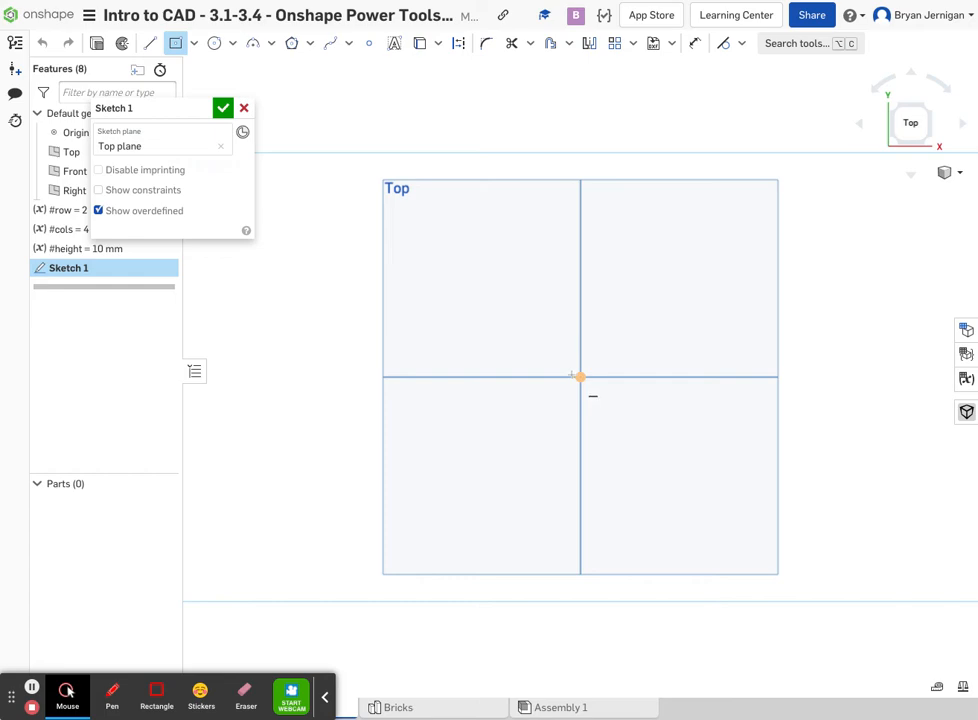
click(580, 377)
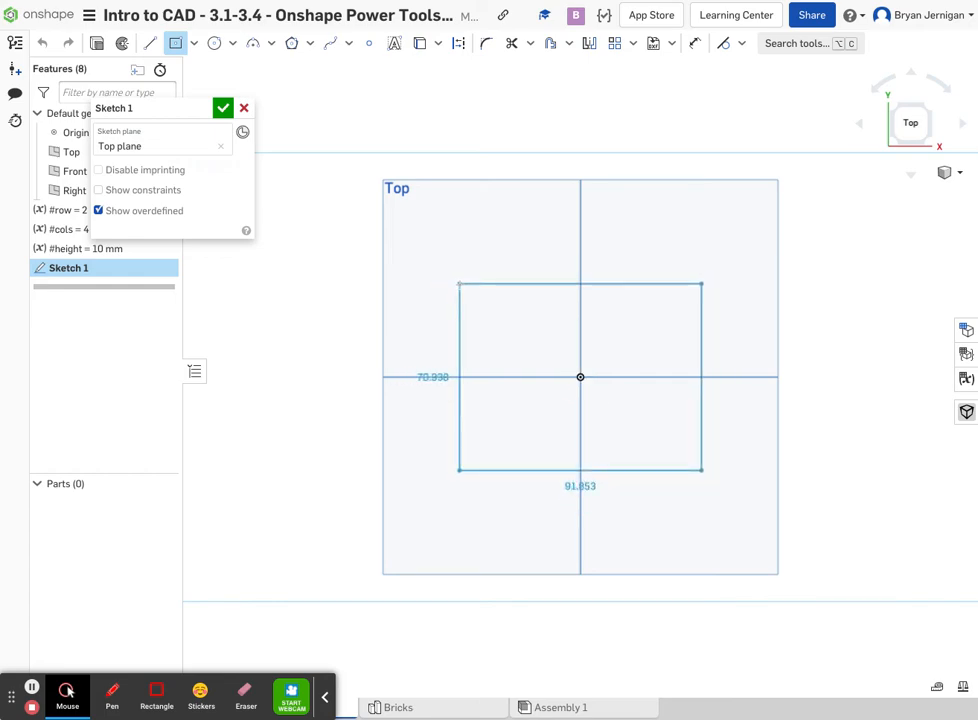
click(459, 284)
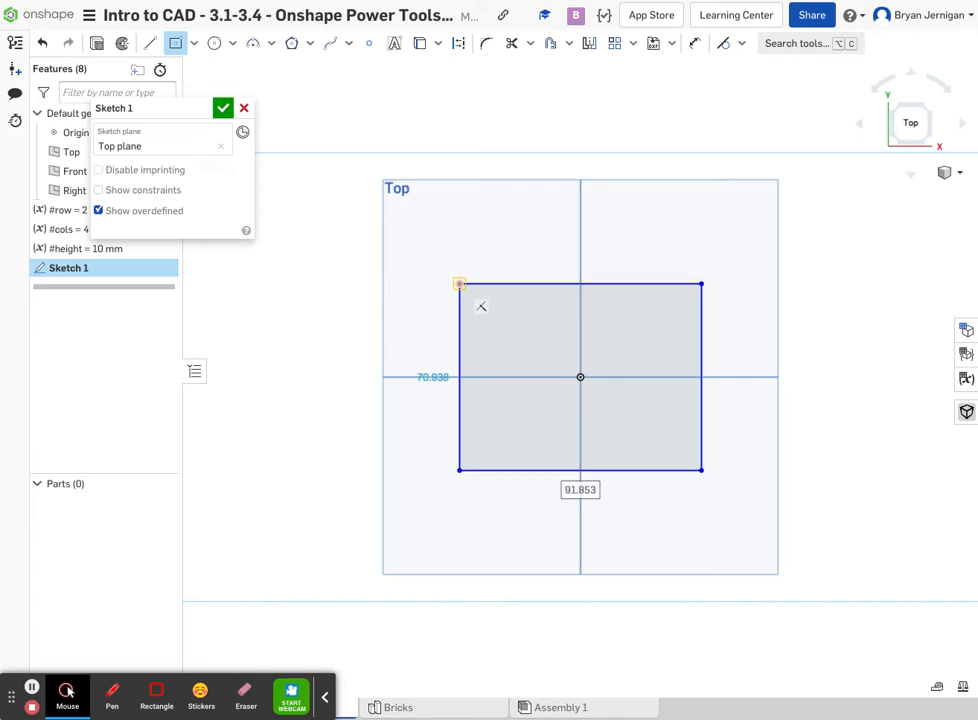
Set the rectangle's horizontal dimension to the expression 8*#cols.
text(8*)
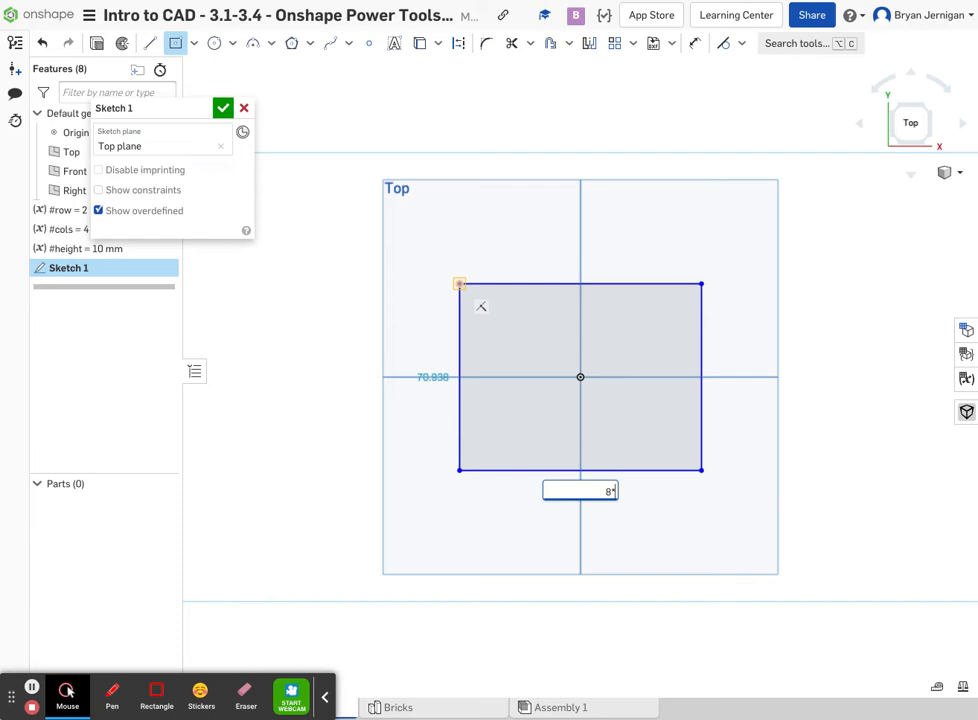
text(#)
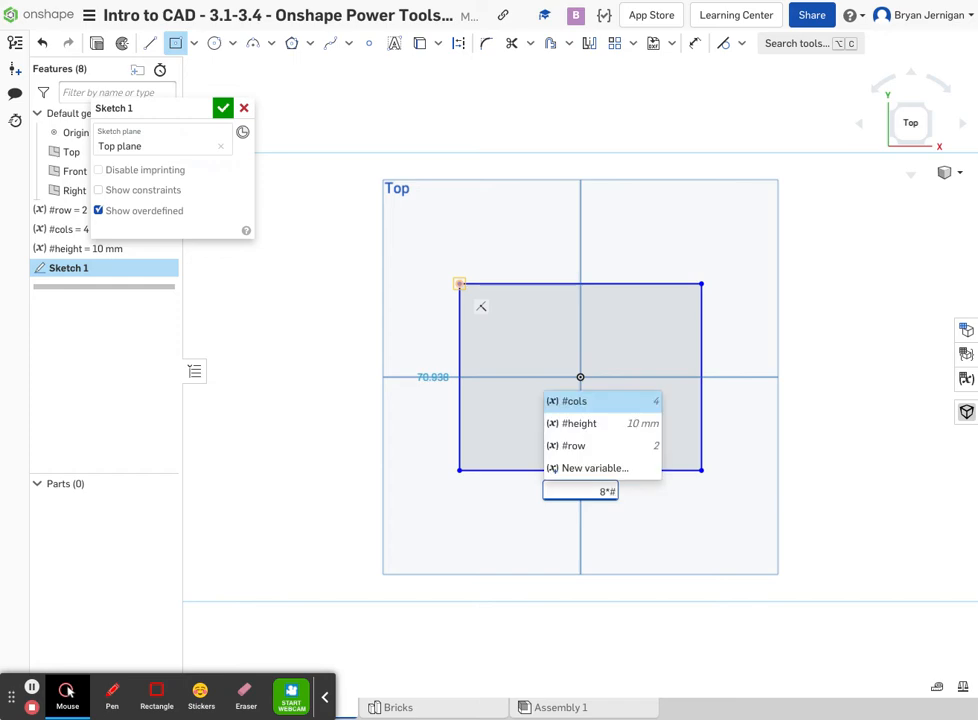
click(585, 402)
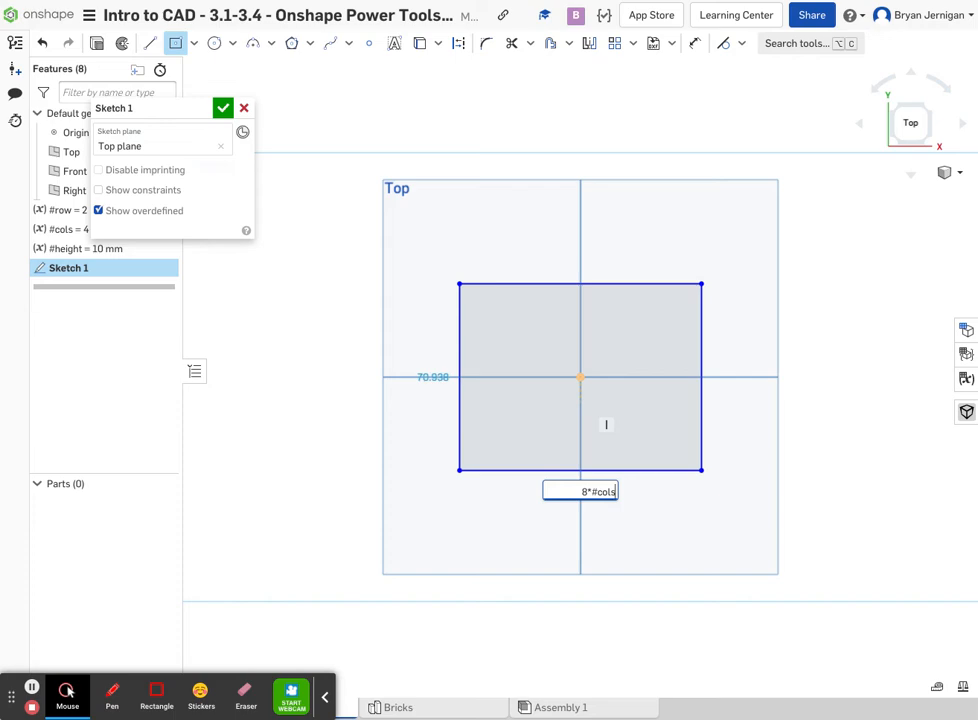
key(Return)
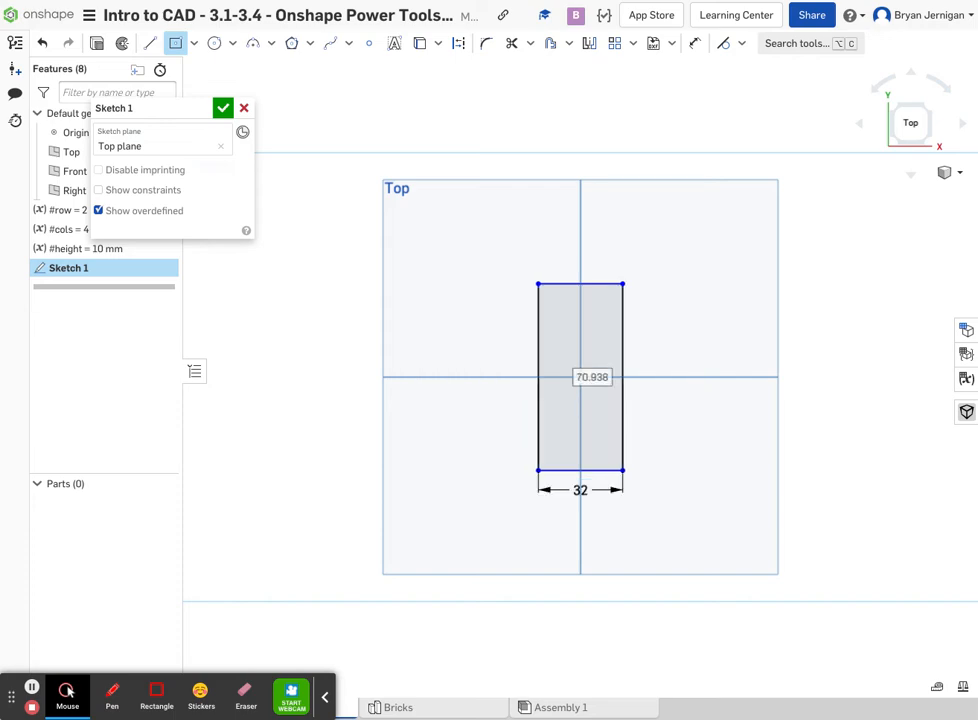
Set the rectangle's vertical dimension to the expression 8*#row.
text(8)
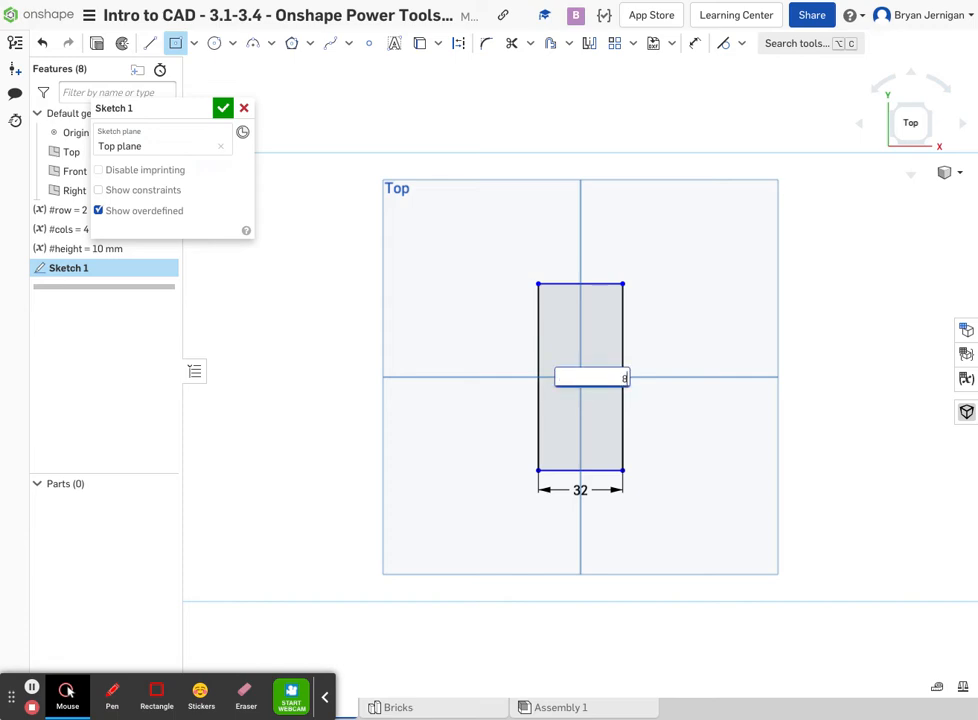
text(8)
key(BackSpace)
text(*#)
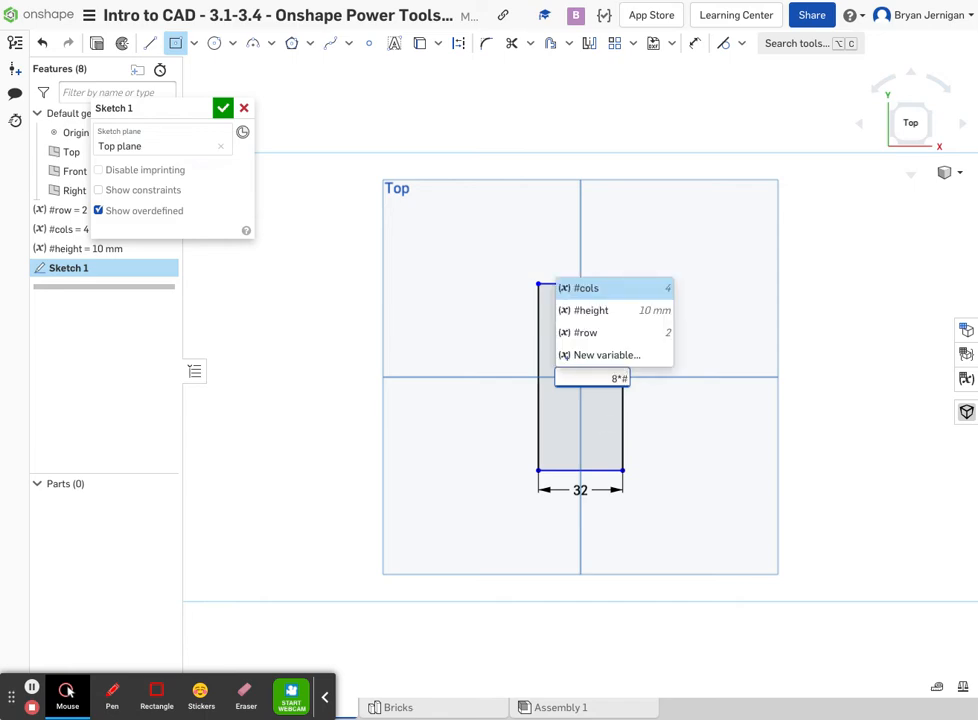
click(628, 334)
key(Return)
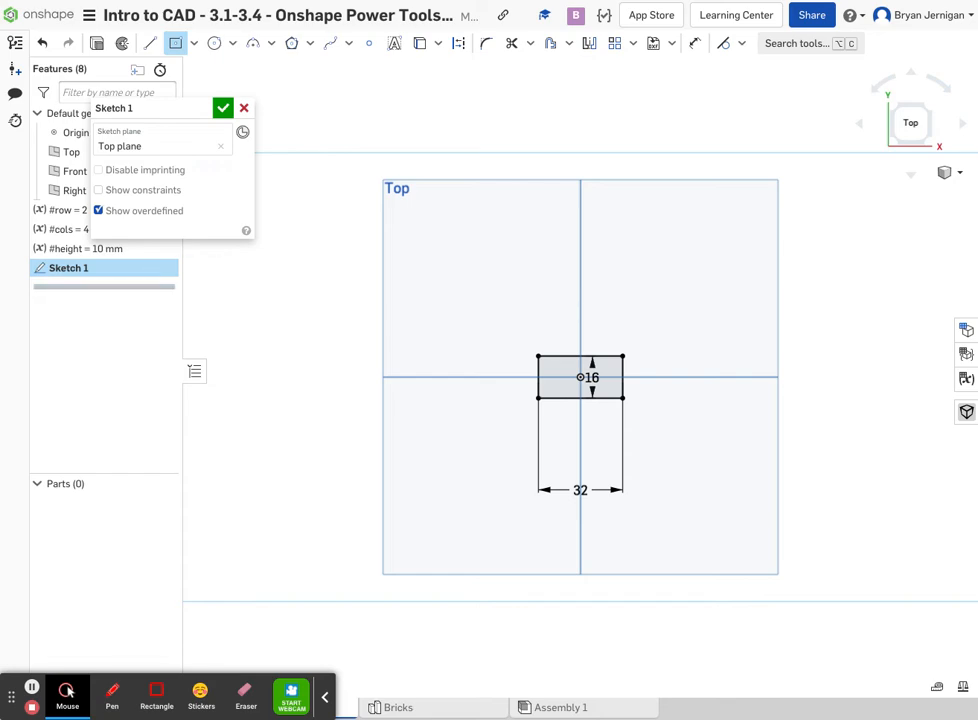
Extrude the rectangle as a new solid with a blind depth of #height.
click(96, 43)
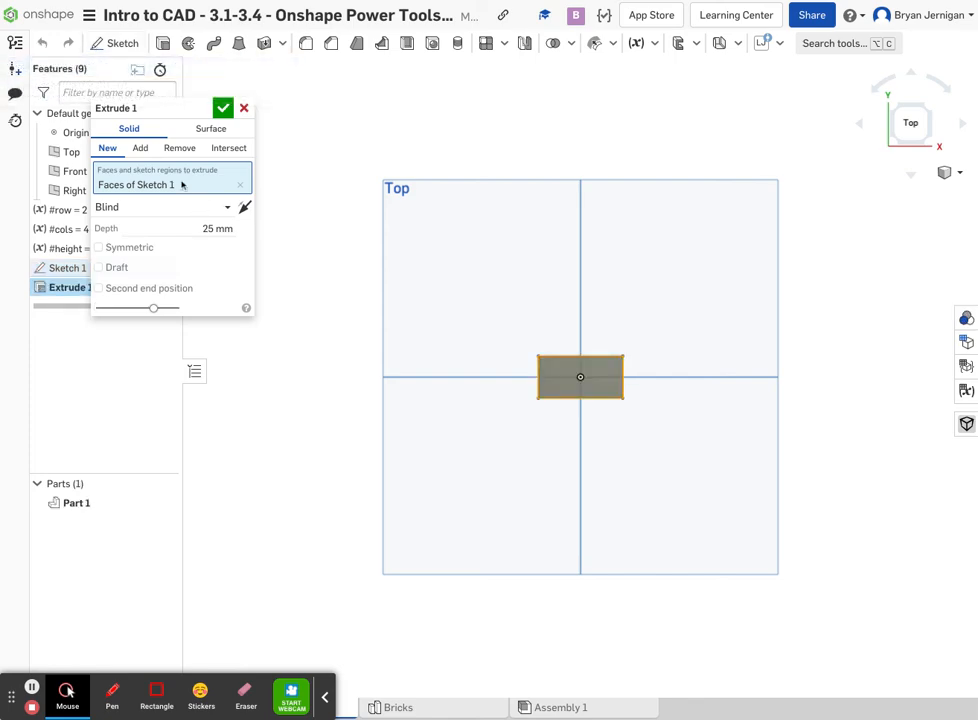
click(146, 209)
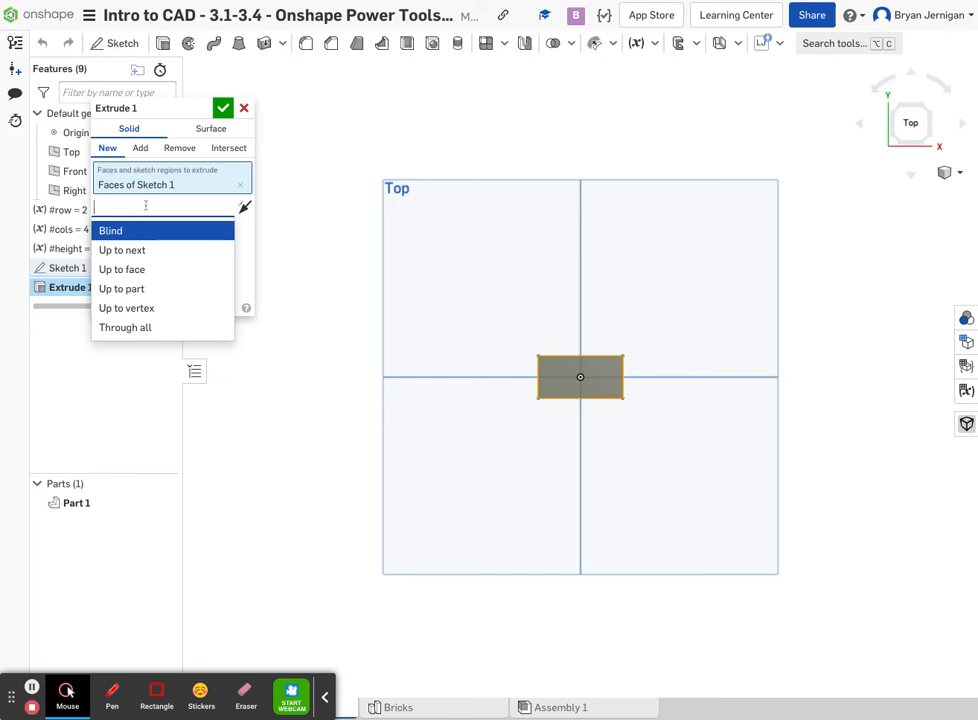
click(146, 205)
click(325, 127)
click(180, 228)
key(Up)
key(Up)
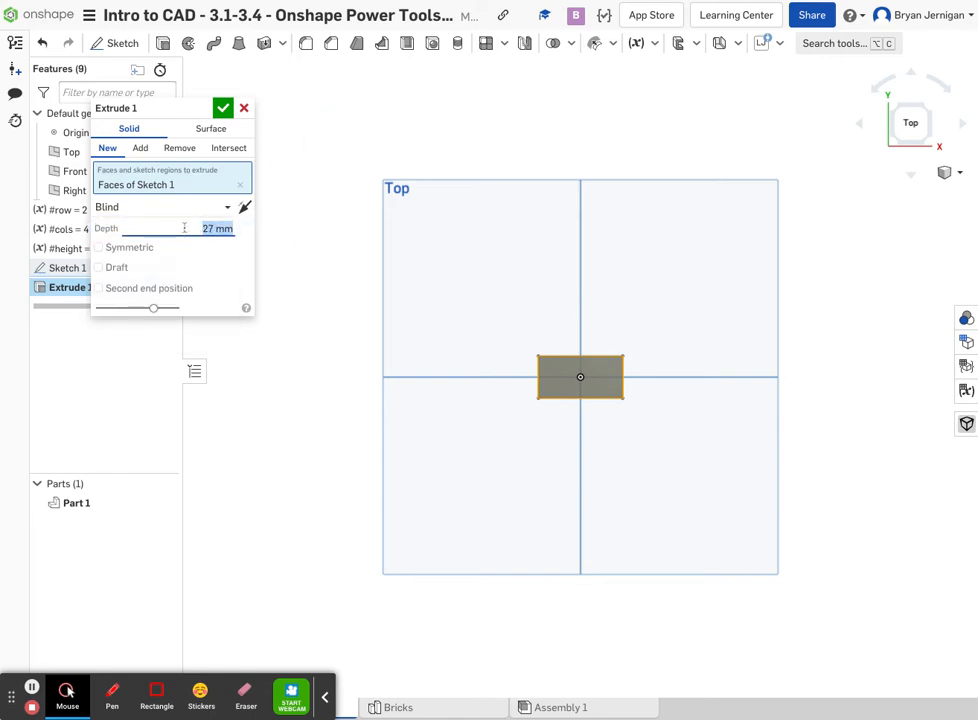
text(#)
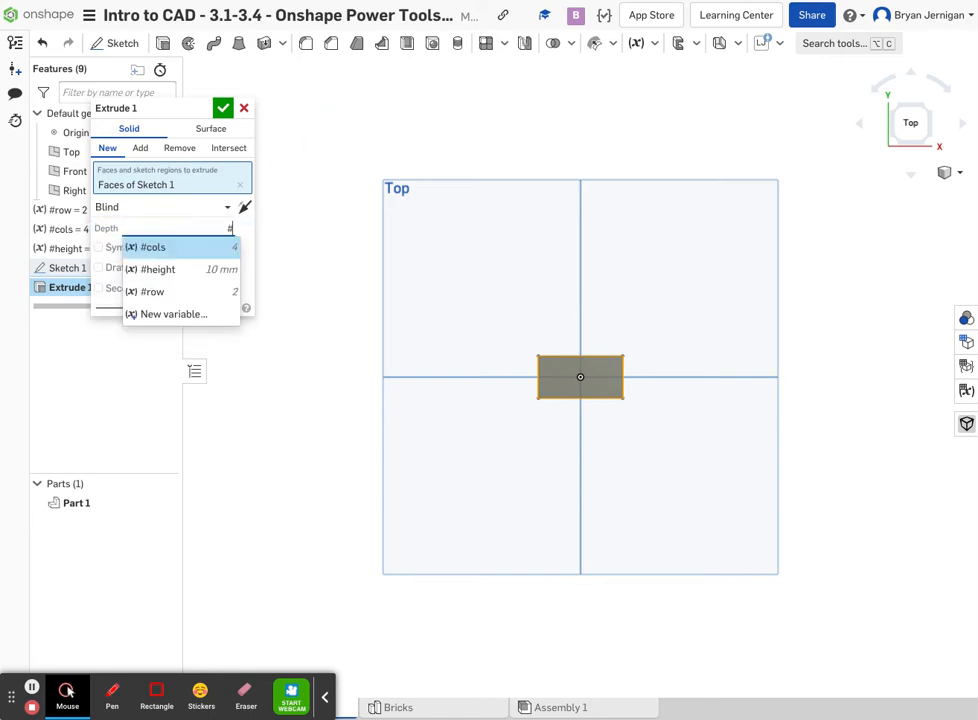
click(179, 268)
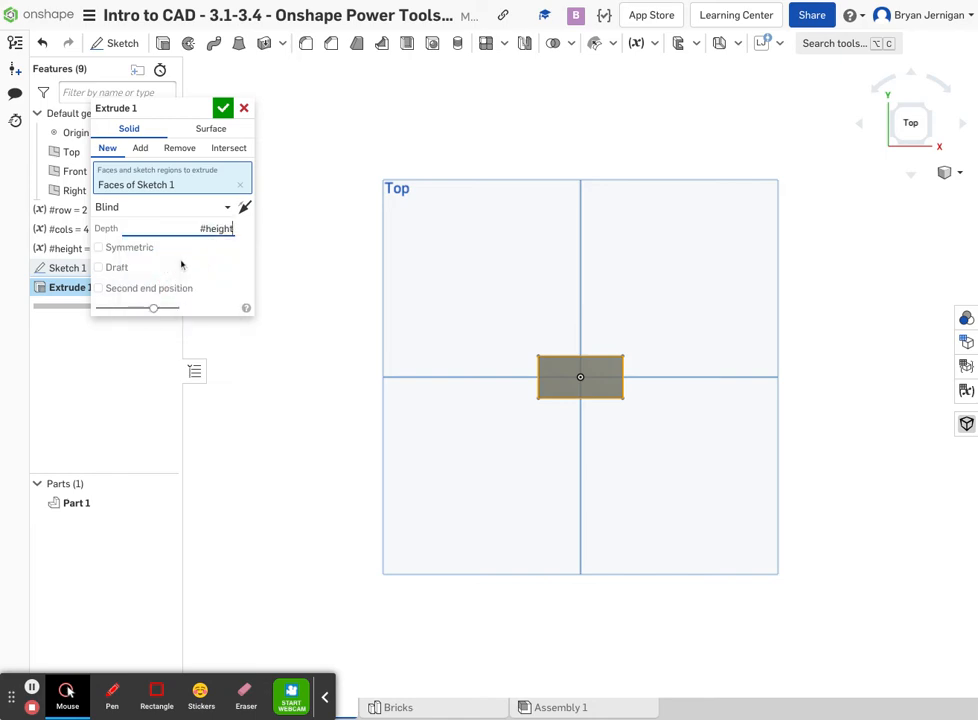
click(222, 107)
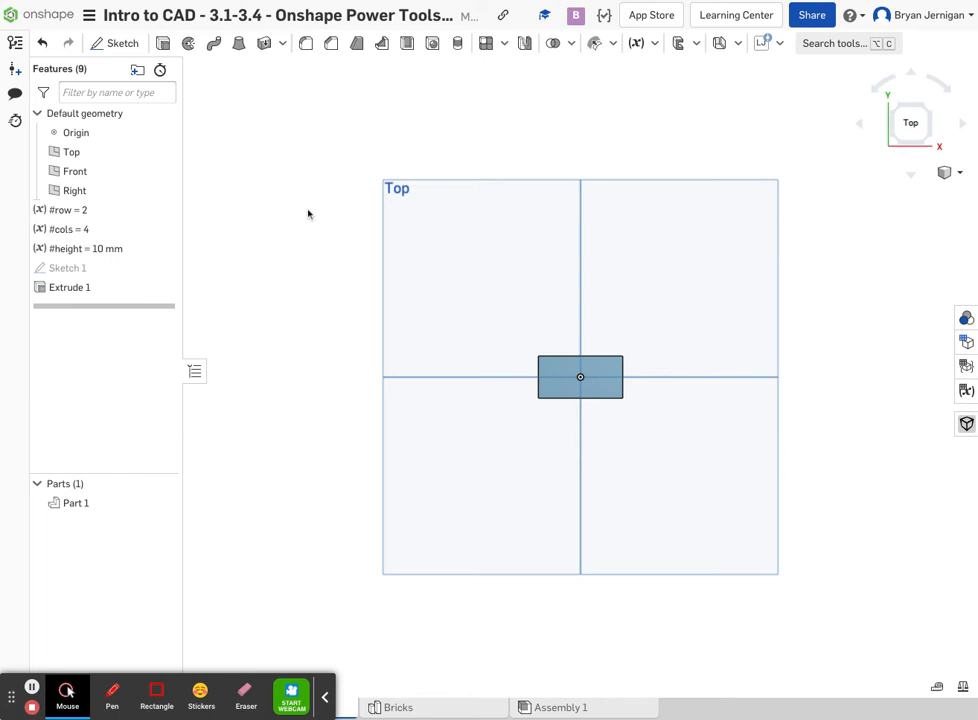
Hide the default planes and shell the block with its bottom face removed, using a shell thickness of 1.5 mm.
key(p)
right_drag(449, 295, 432, 252)
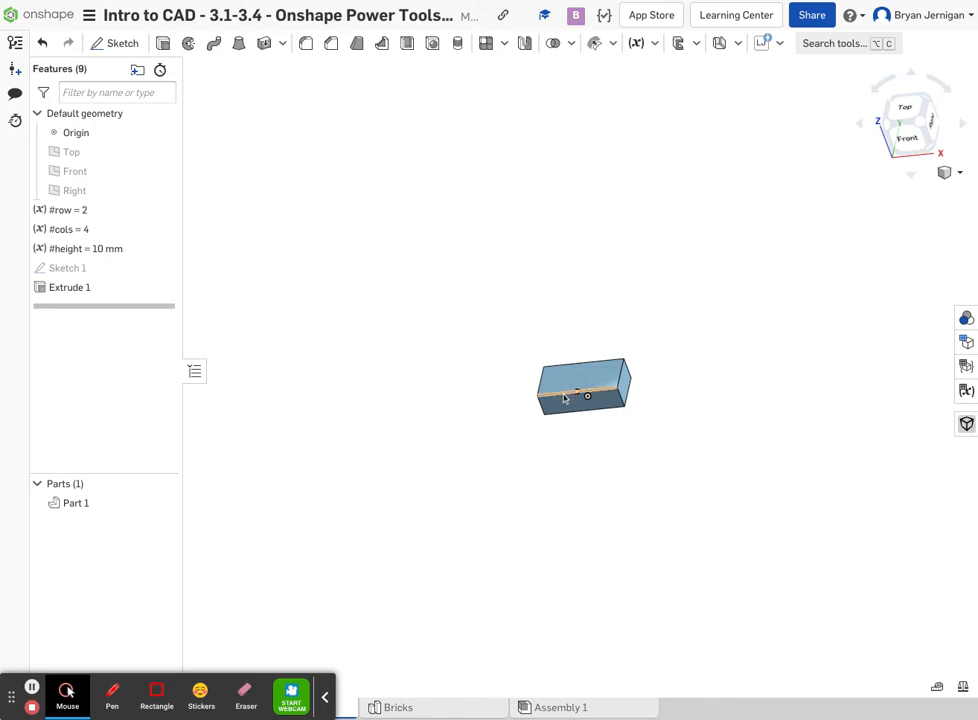
right_drag(389, 395, 440, 376)
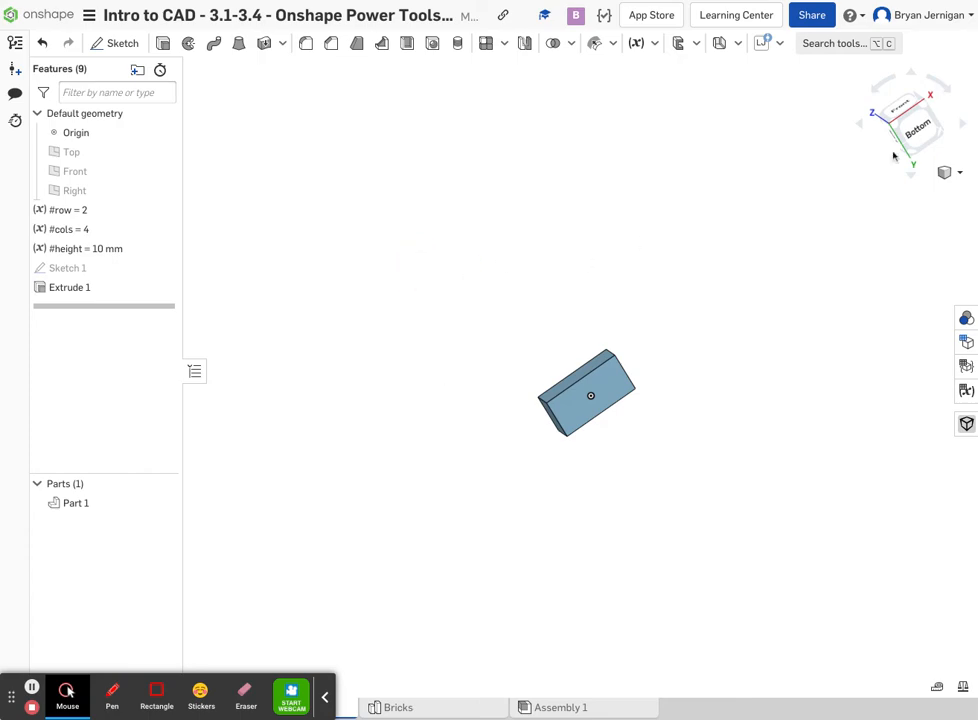
click(910, 128)
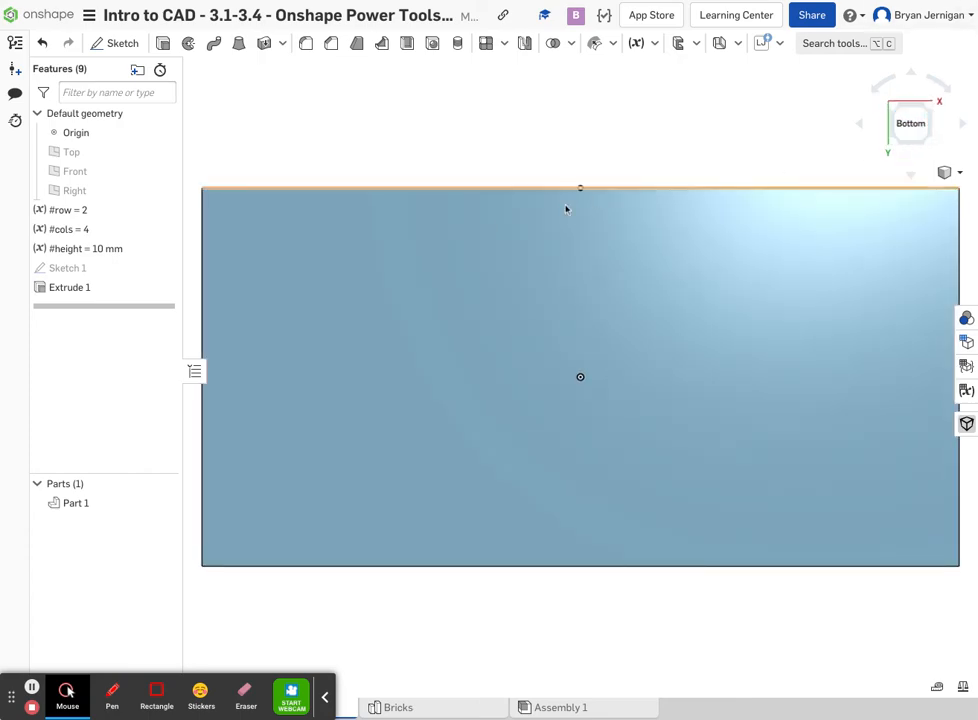
click(406, 44)
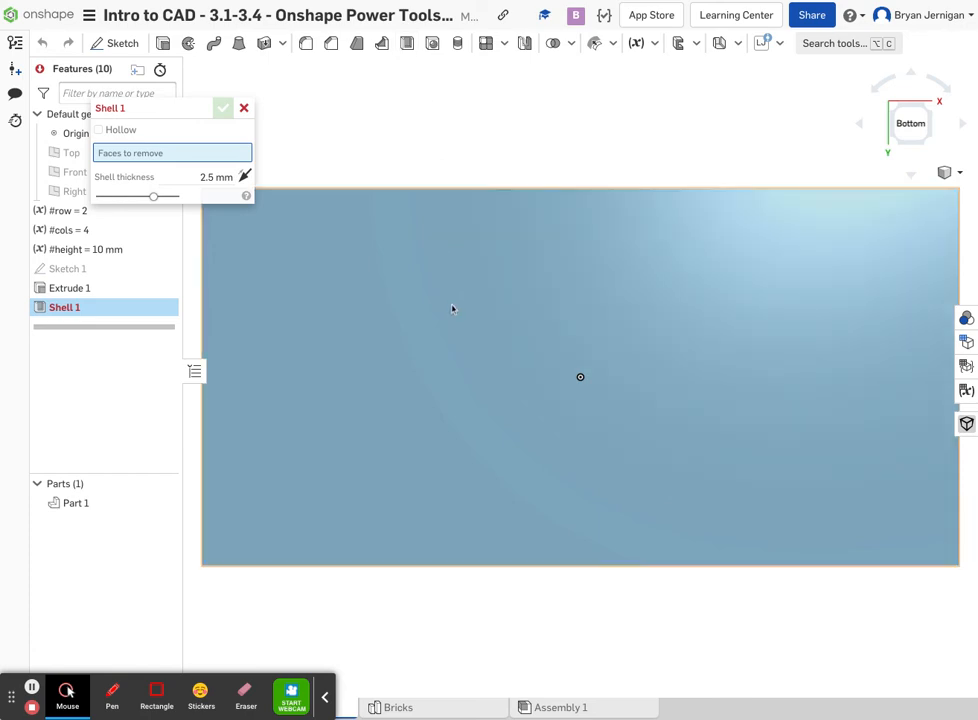
click(452, 309)
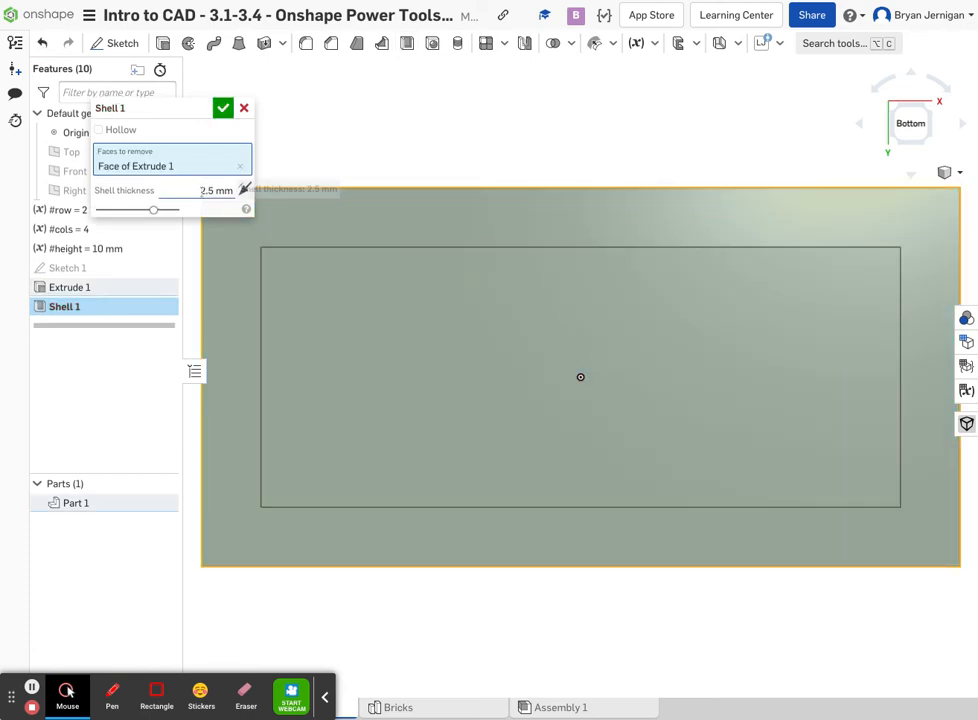
scroll(201, 191, up, 2)
text(1)
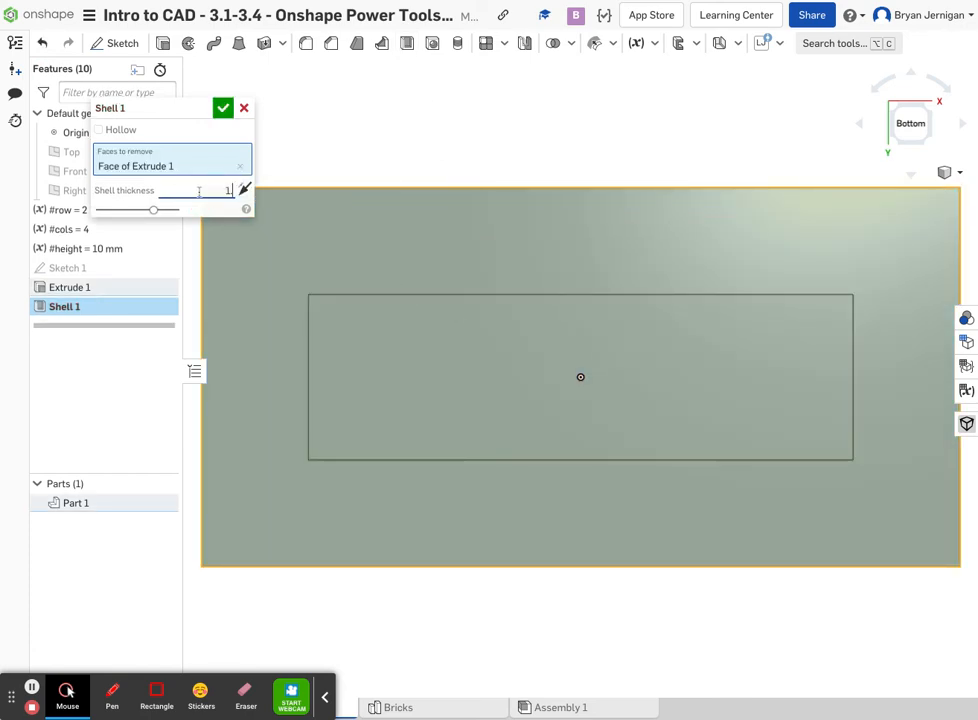
text(.55)
key(BackSpace)
key(Return)
click(222, 107)
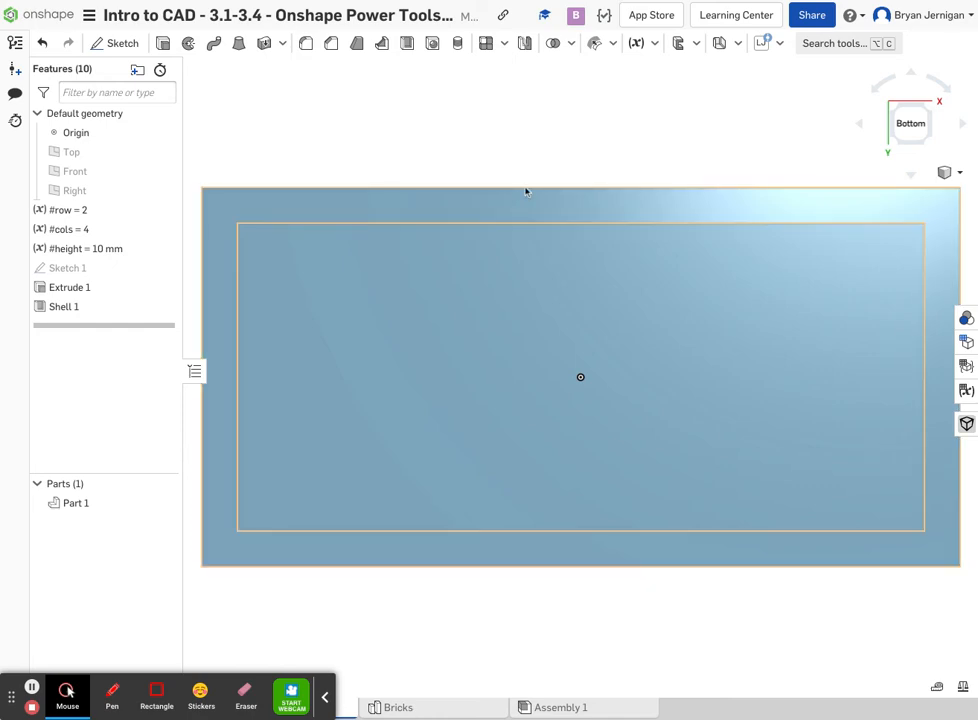
Start a sketch on the block's top face and project the outline of the shell cavity's inner face as construction geometry.
right_drag(482, 181, 482, 146)
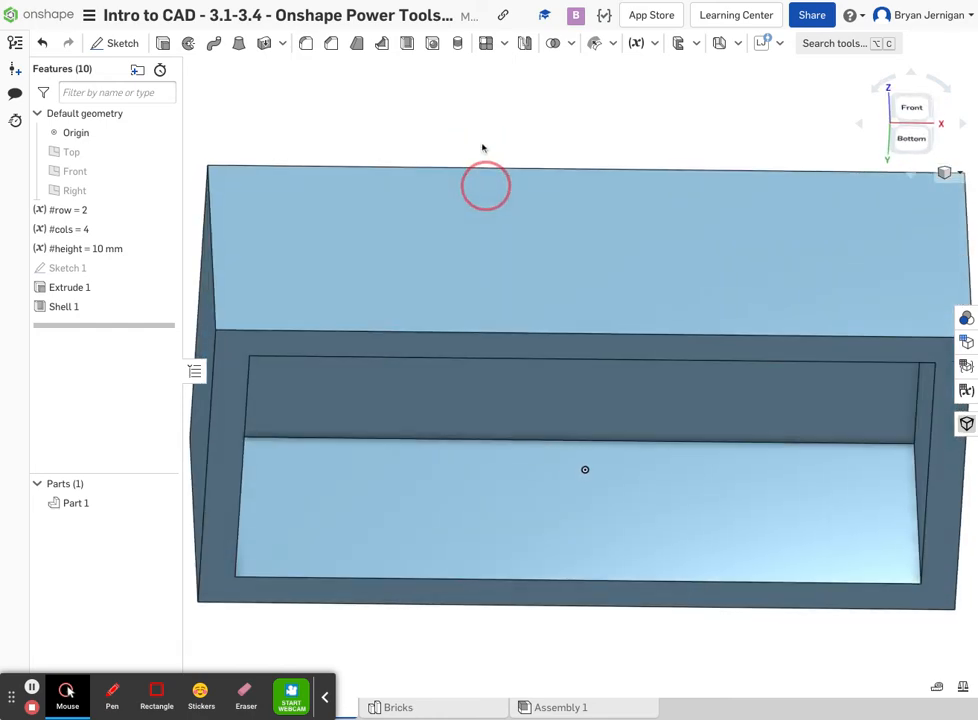
right_drag(472, 131, 469, 257)
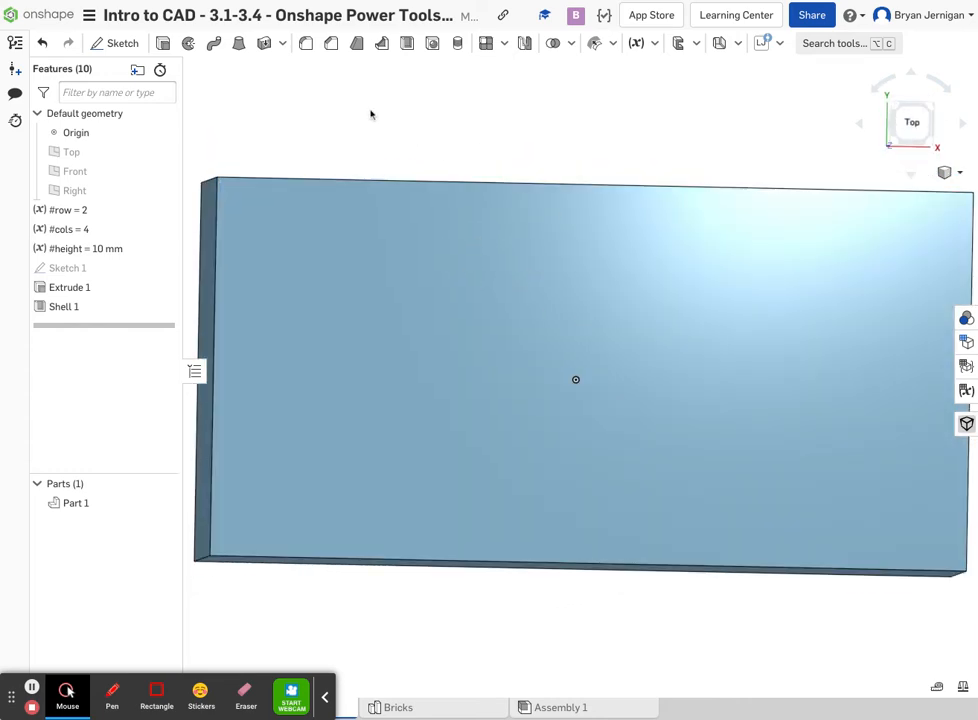
click(113, 44)
click(507, 271)
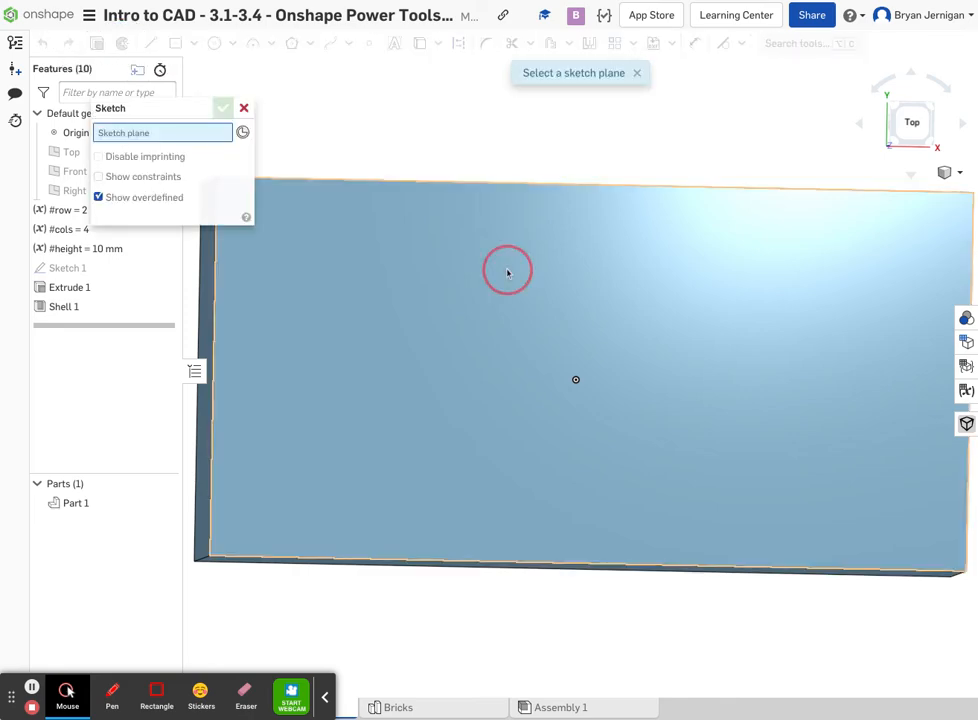
mouse_move(477, 110)
right_down()
mouse_move(482, 167)
mouse_move(455, 110)
right_up()
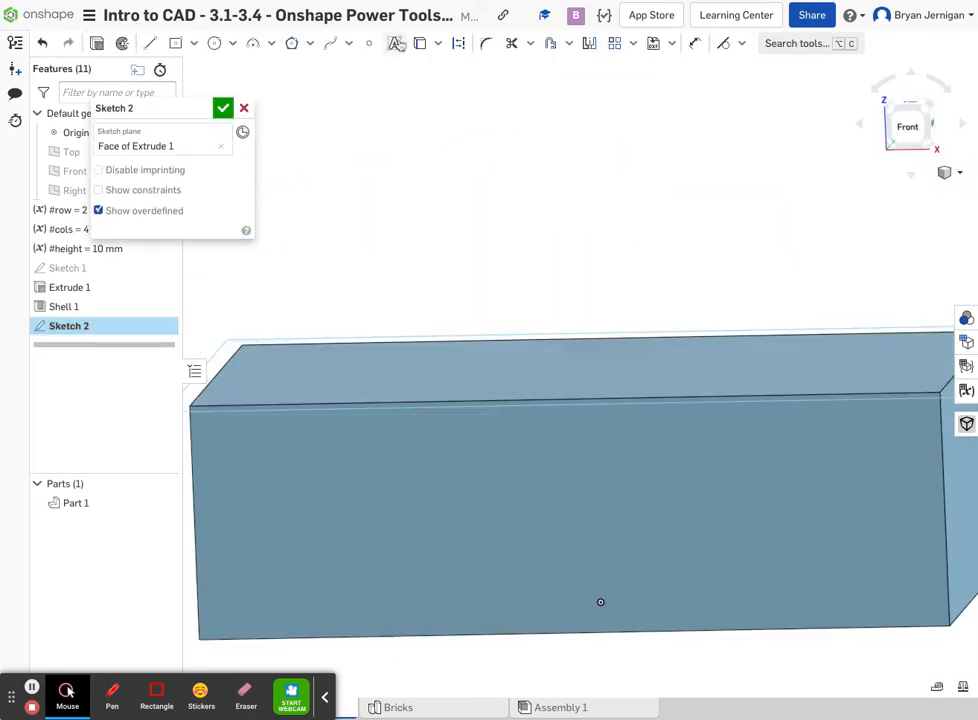
click(421, 45)
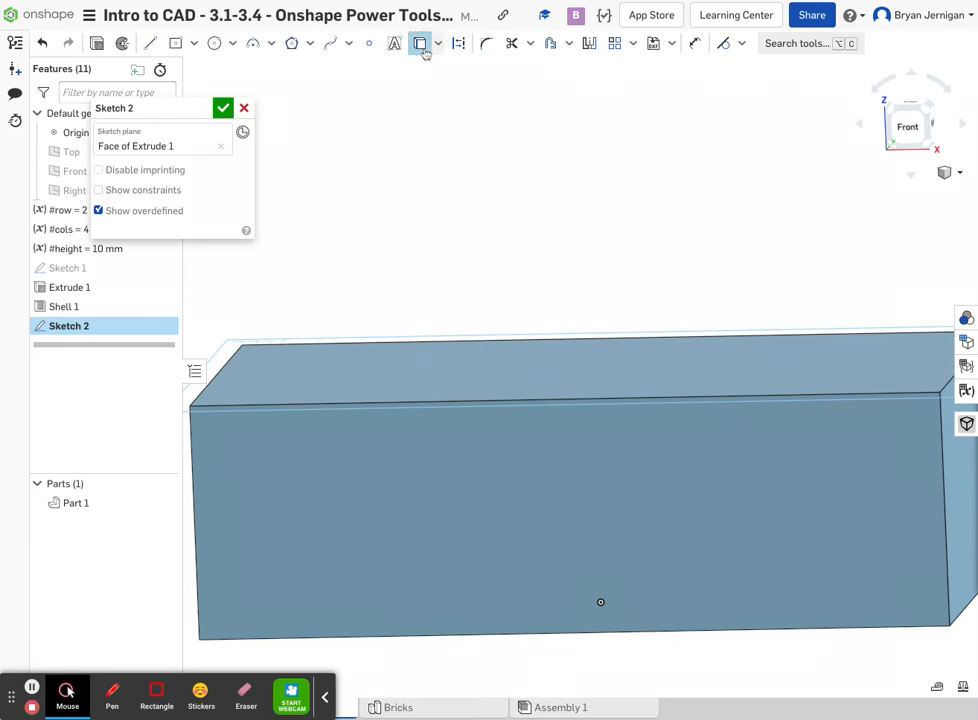
click(459, 44)
right_drag(507, 140, 508, 125)
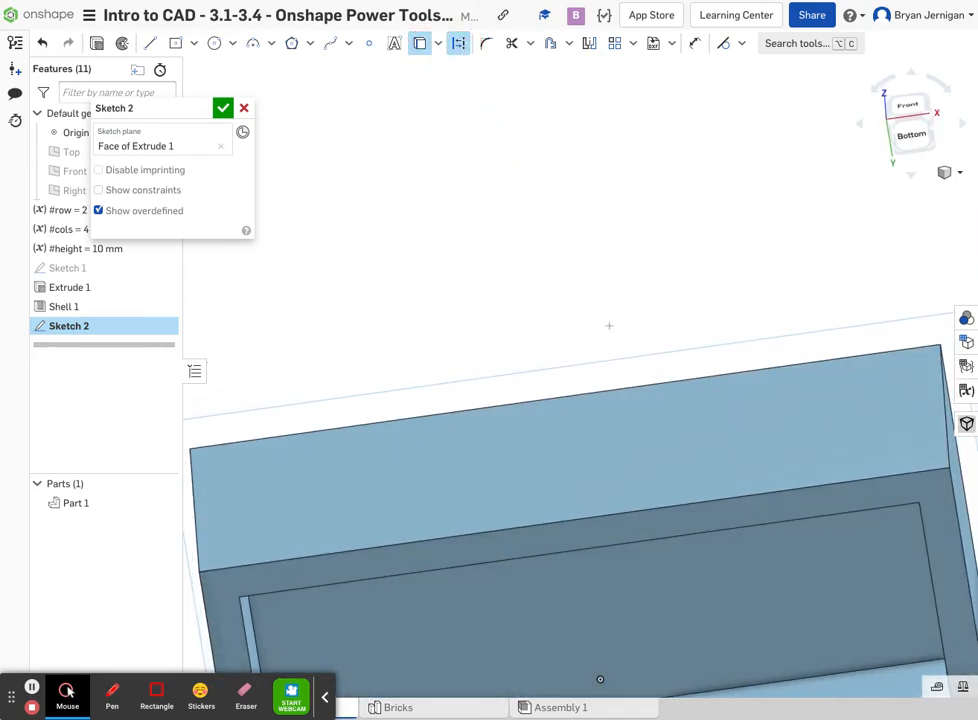
click(698, 599)
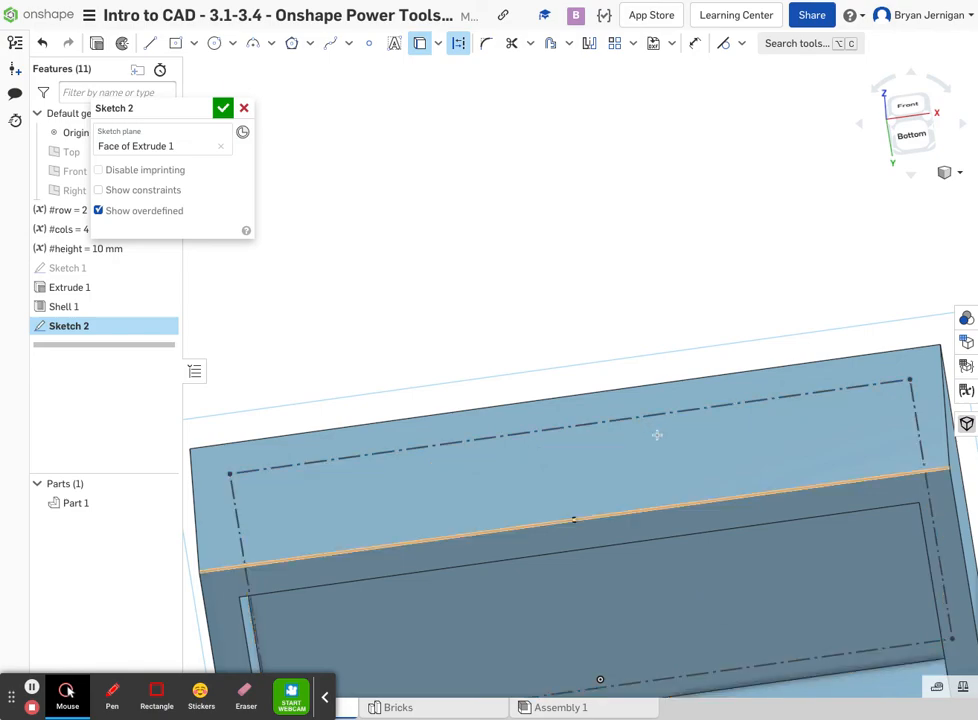
right_drag(583, 279, 585, 277)
mouse_move(613, 362)
right_down()
mouse_move(627, 410)
mouse_move(589, 426)
mouse_move(648, 432)
mouse_move(664, 419)
mouse_move(629, 417)
right_up()
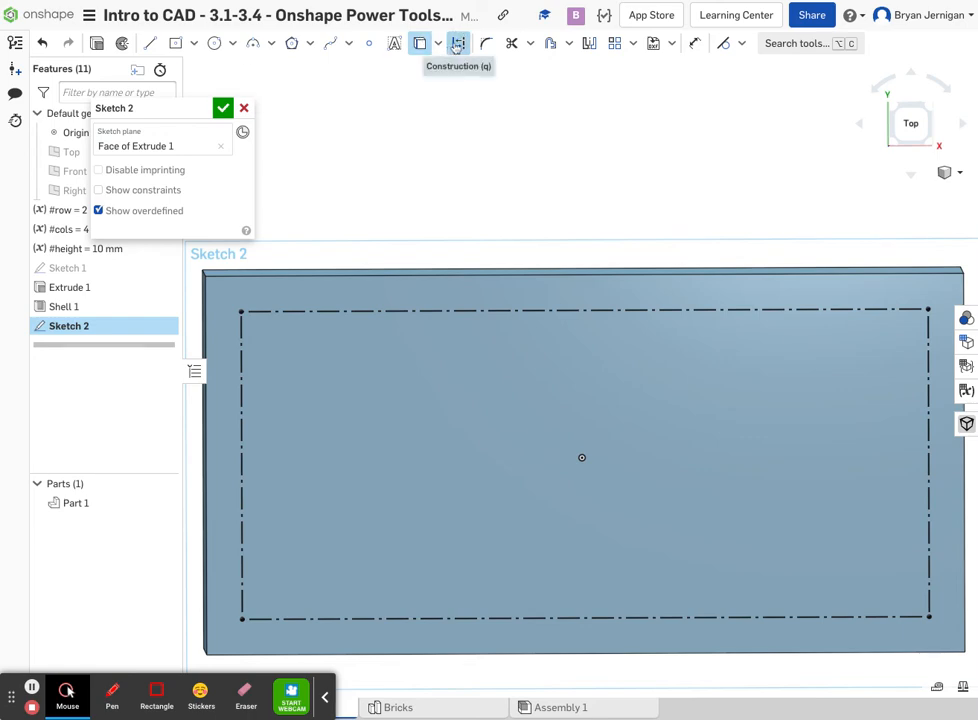
Draw a circle inside the upper-left corner of the construction rectangle and set its diameter to 5 mm.
click(214, 43)
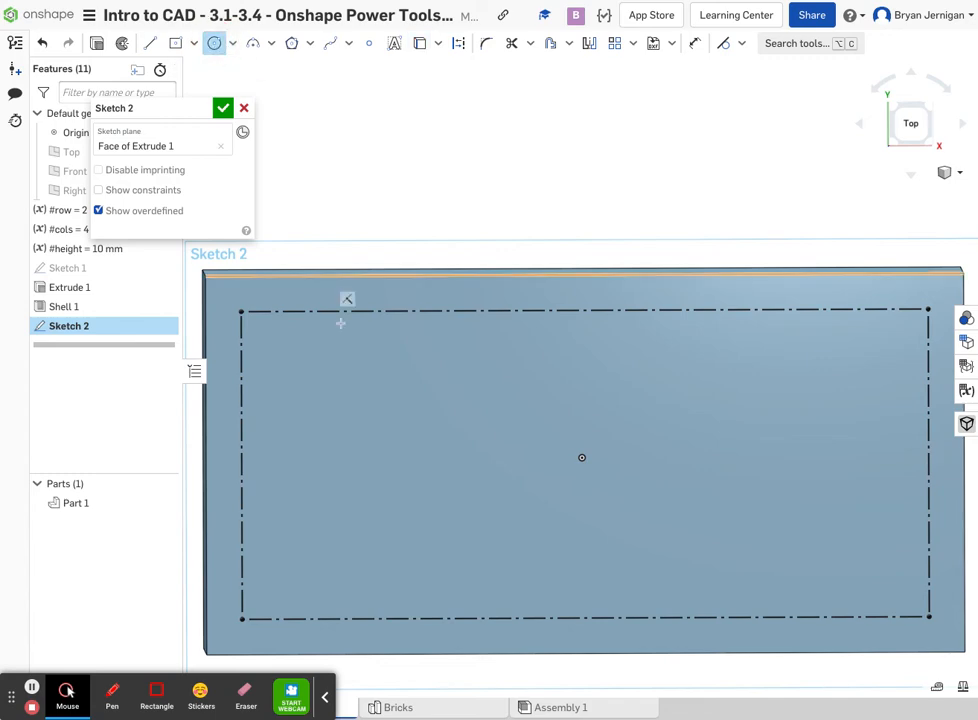
click(315, 381)
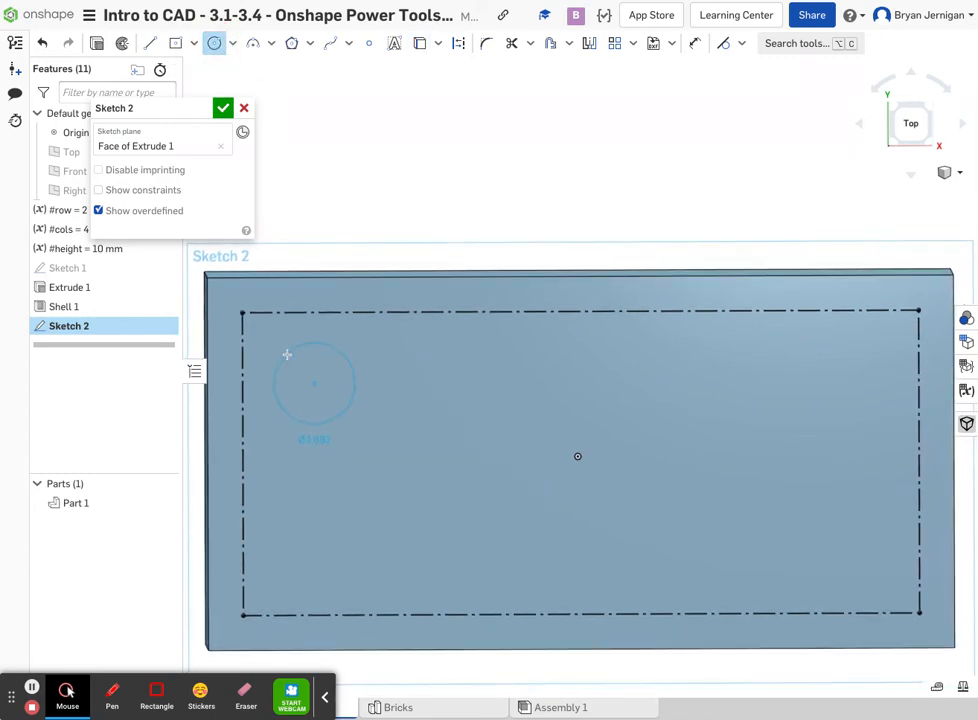
click(285, 353)
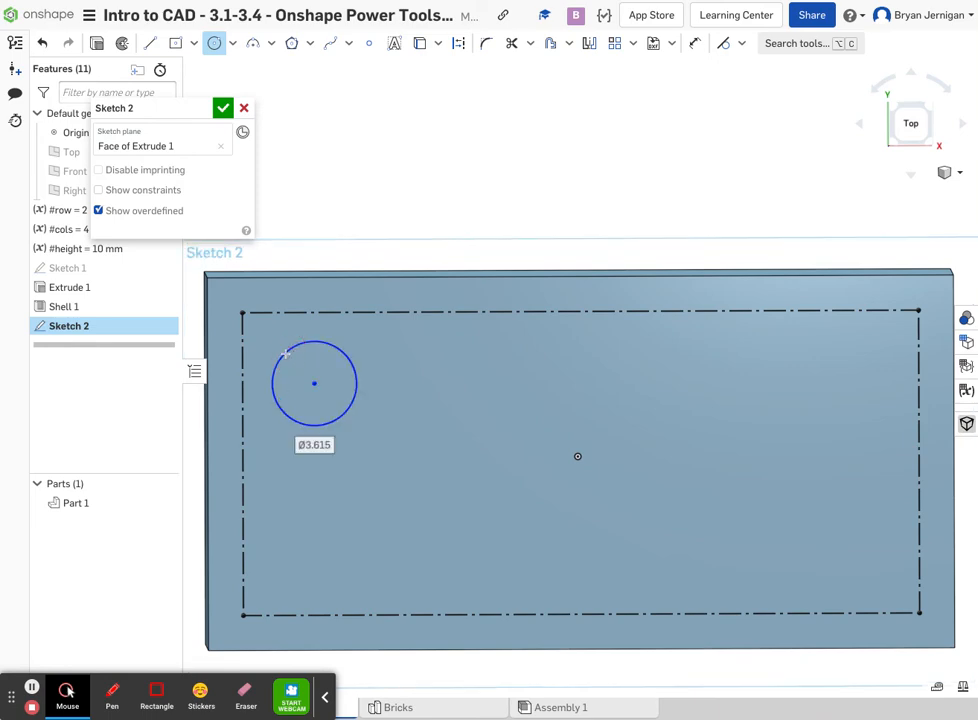
text(5)
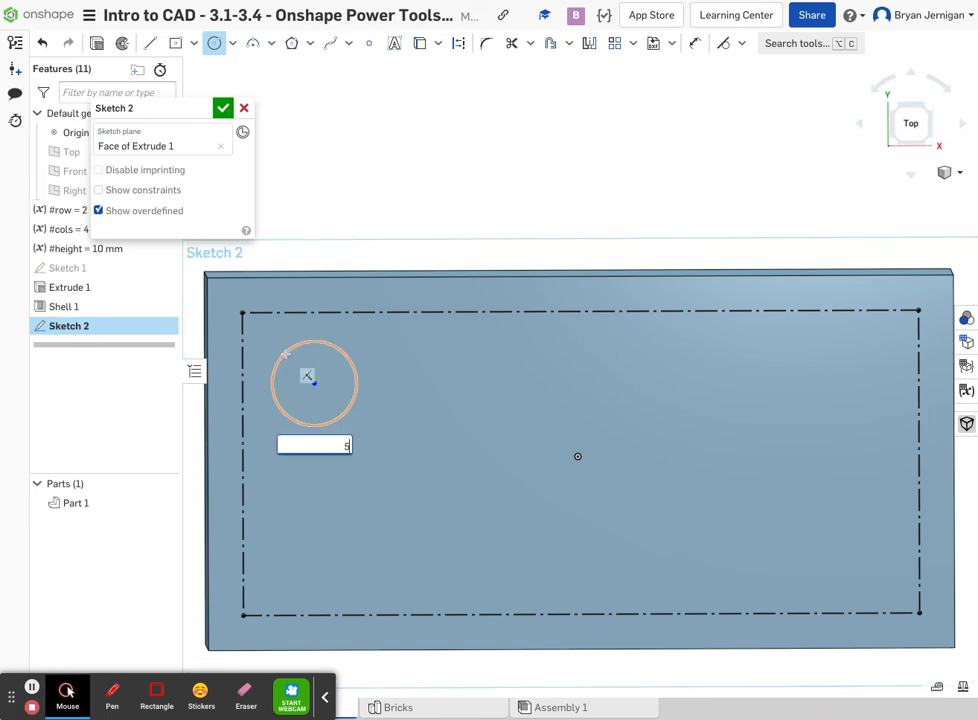
key(Return)
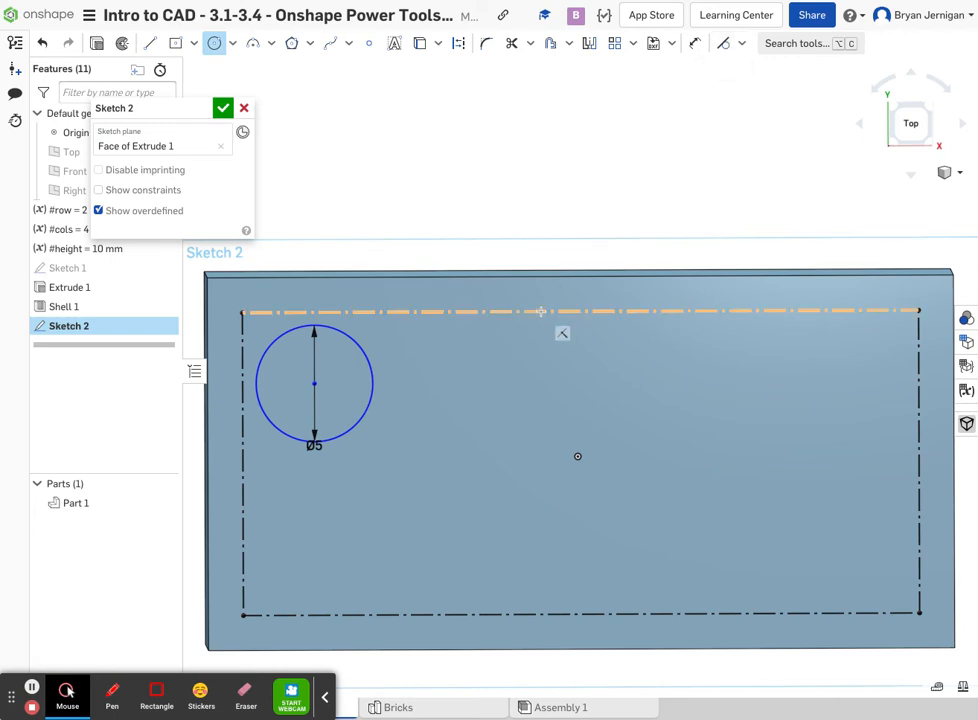
Make the circle tangent to the upper and left construction lines, and finish the sketch.
click(742, 44)
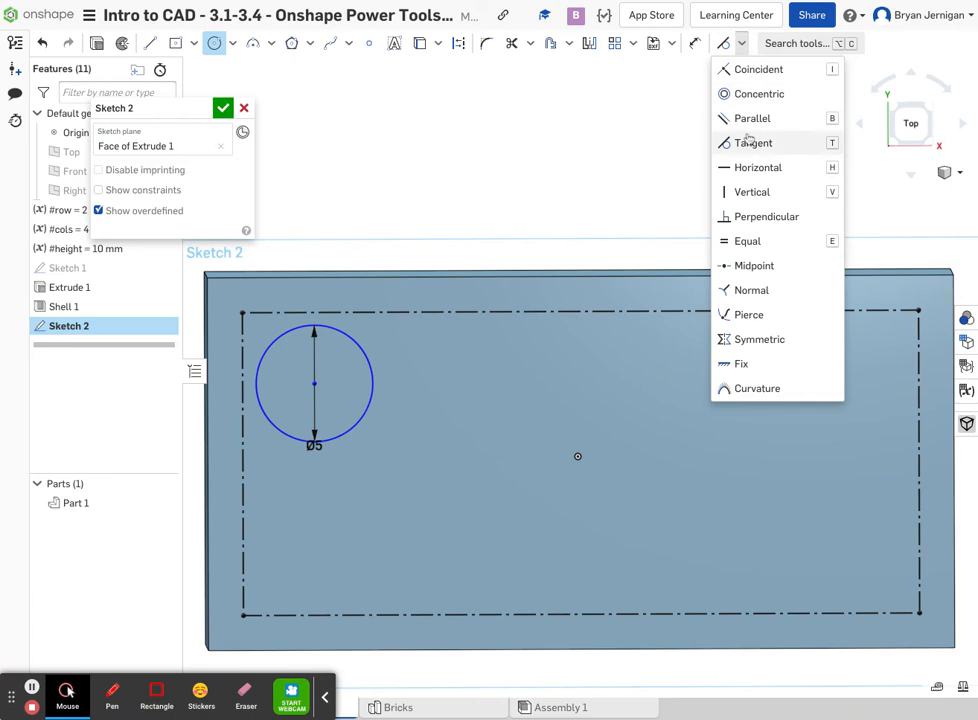
click(750, 143)
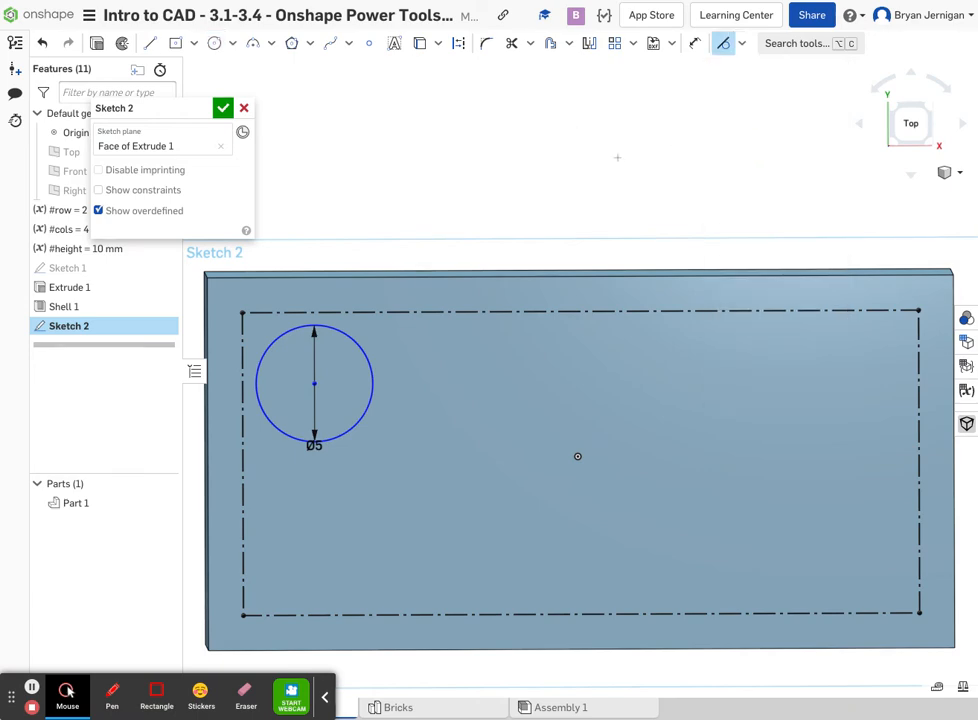
click(288, 330)
click(302, 311)
click(280, 325)
click(244, 371)
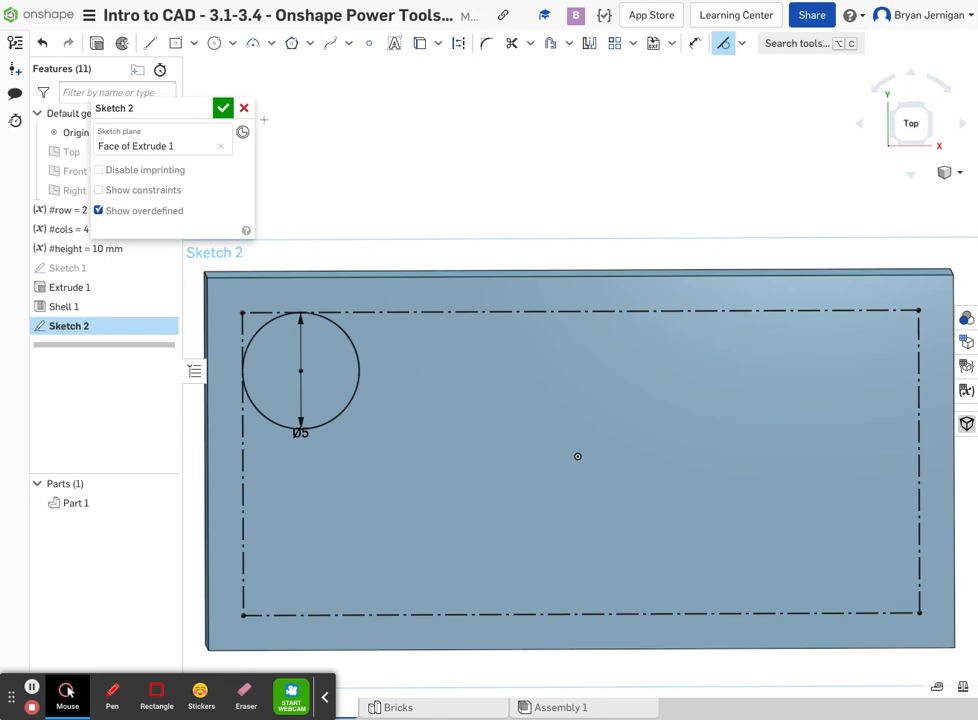
click(222, 107)
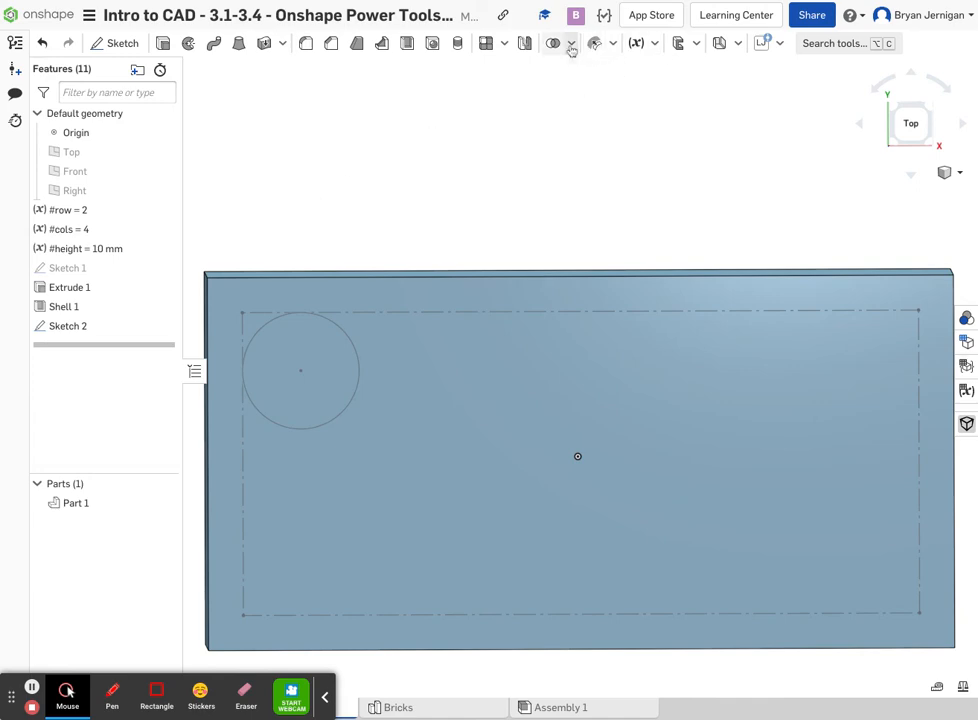
Add a mate connector on the circle of the top-face sketch, with Move enabled and a Z offset of 1.8 mm.
click(655, 46)
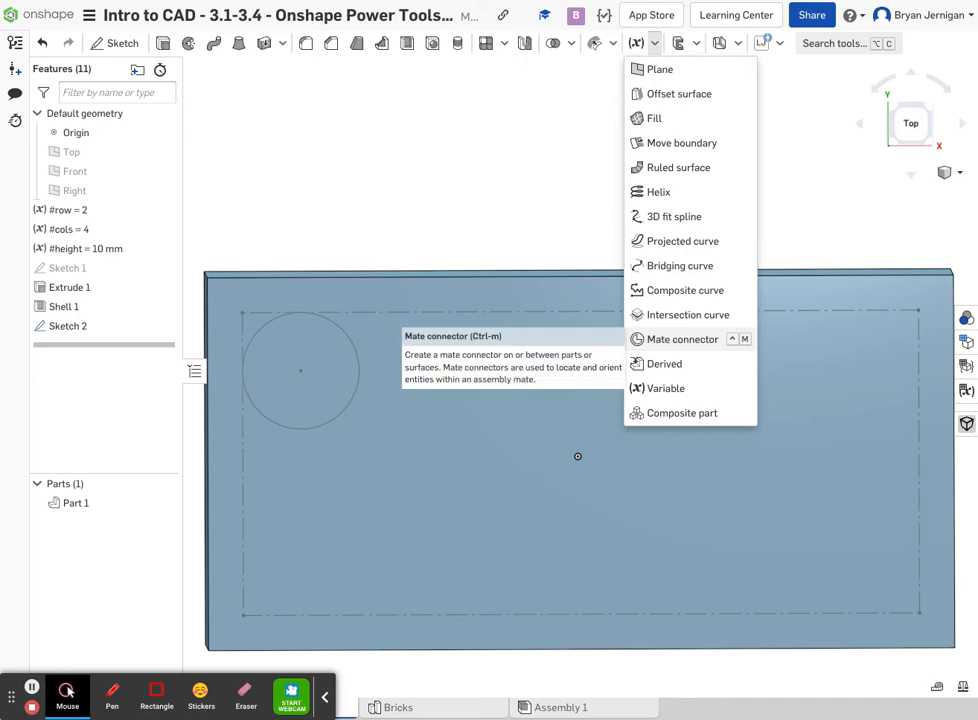
click(700, 340)
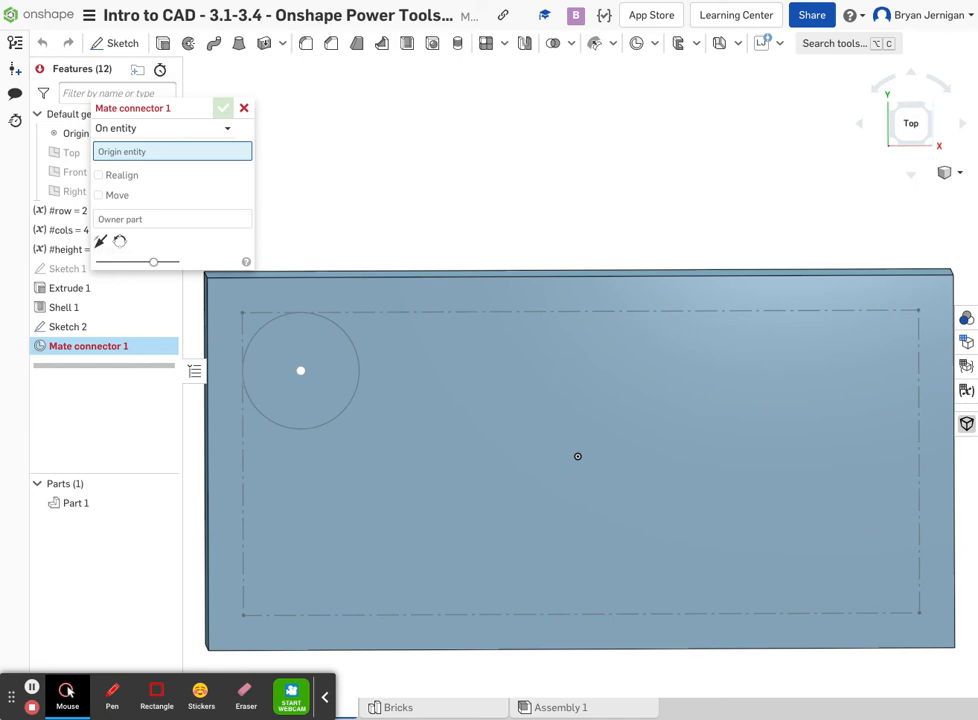
click(100, 196)
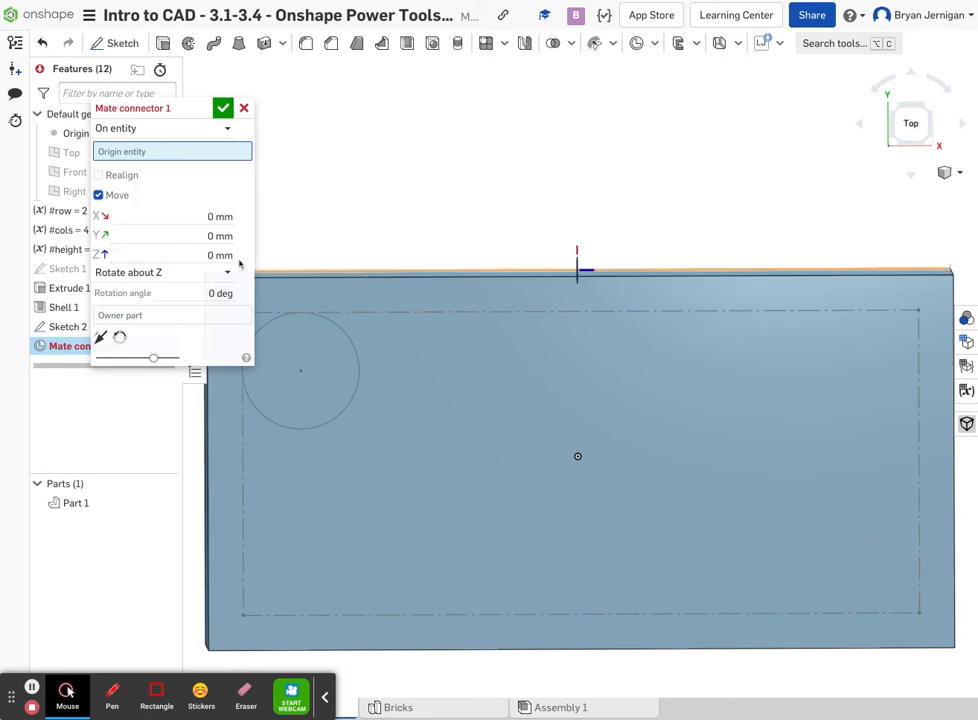
double_click(216, 256)
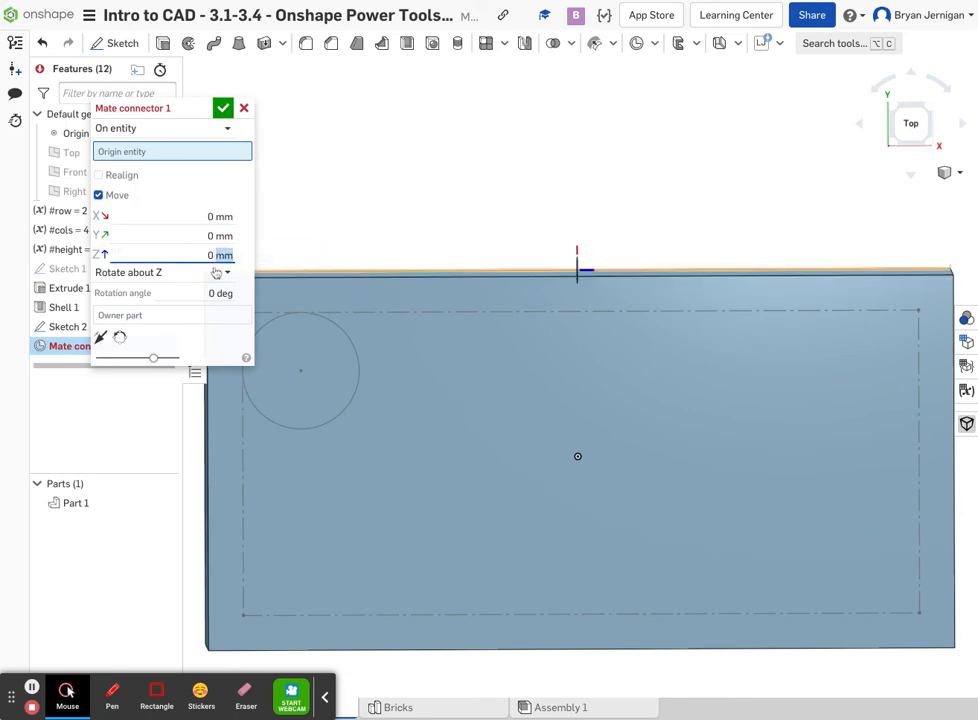
click(213, 252)
click(216, 256)
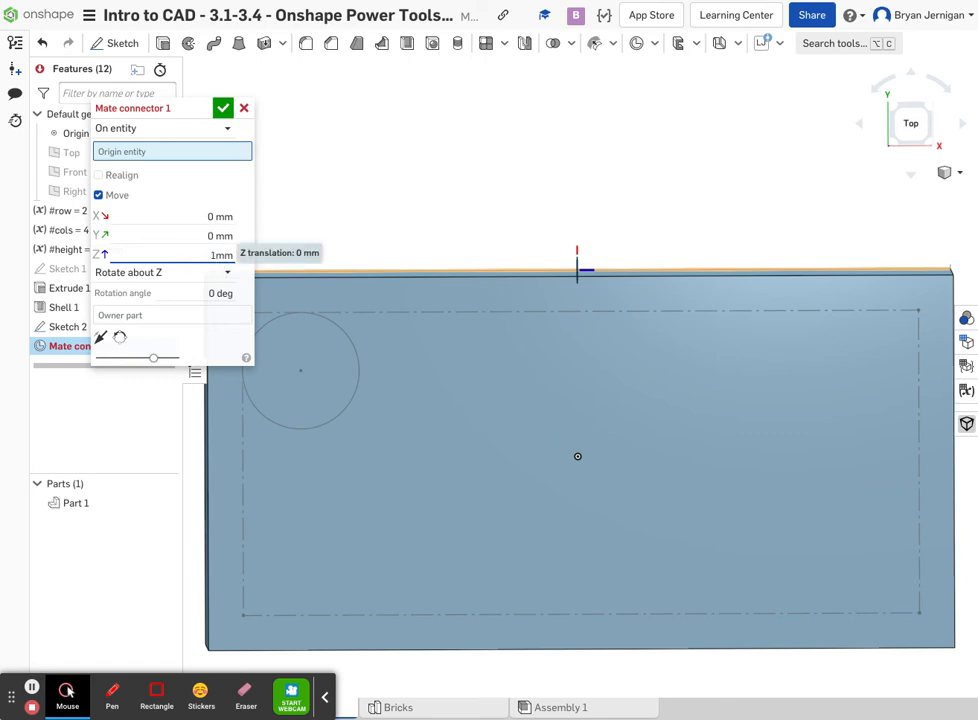
key(Return)
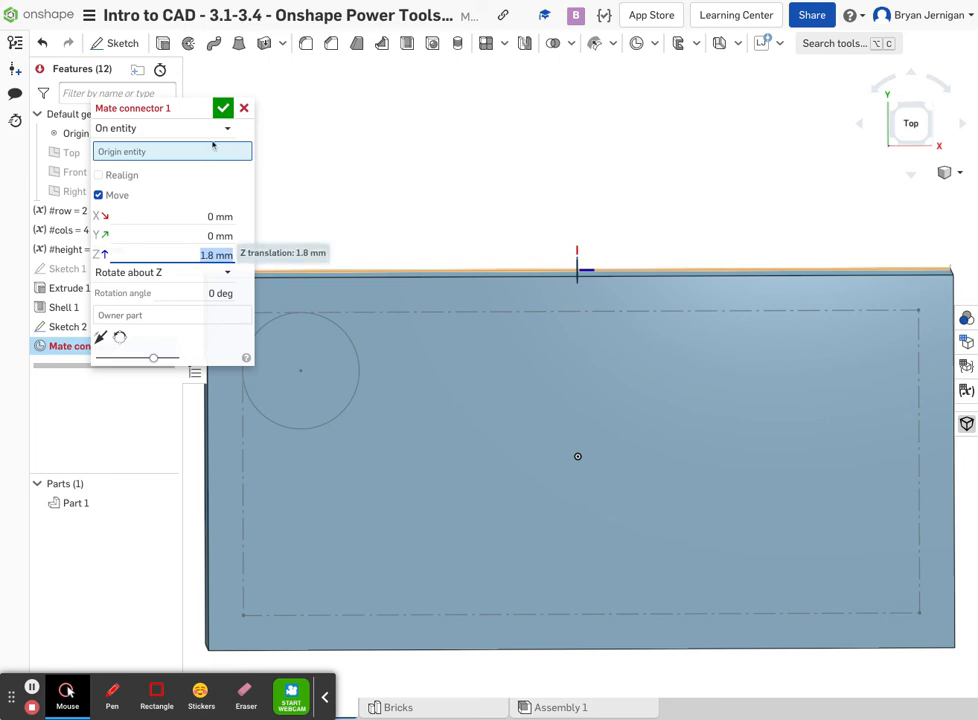
click(225, 111)
mouse_move(393, 164)
right_down()
mouse_move(404, 332)
mouse_move(395, 178)
right_up()
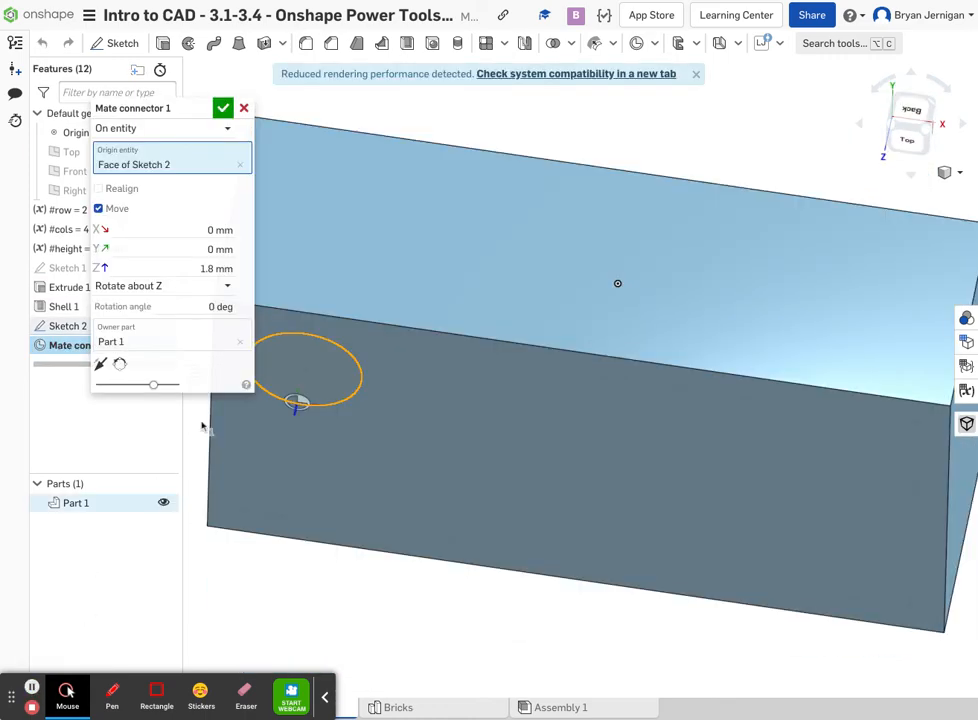
Try to extend the mate connector's Z offset to the expression 1.8-#height mm.
click(215, 268)
click(211, 268)
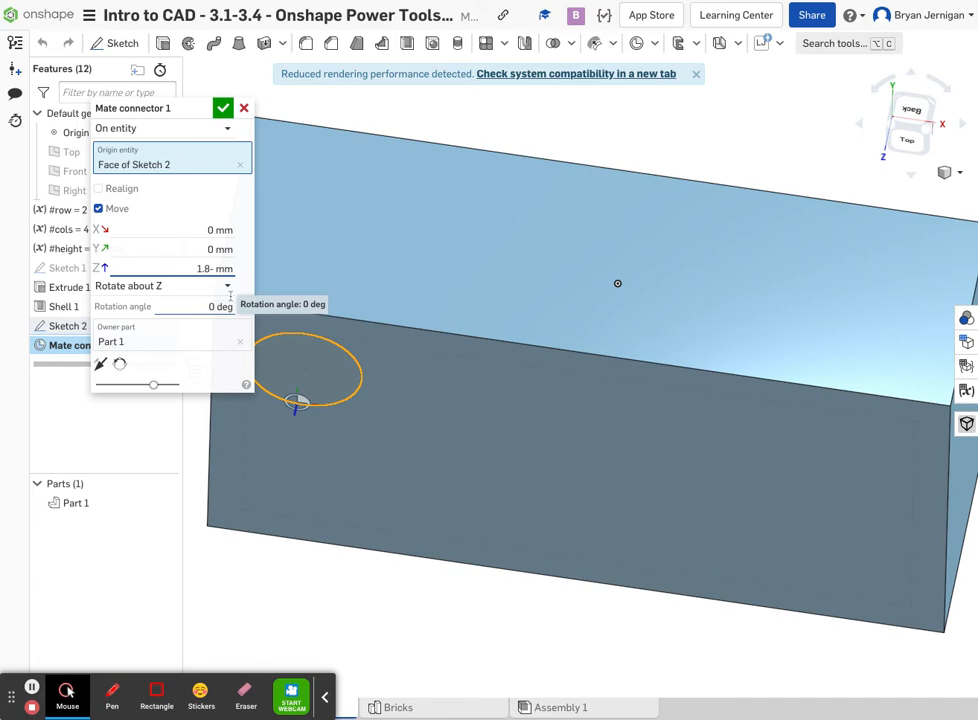
text(-#)
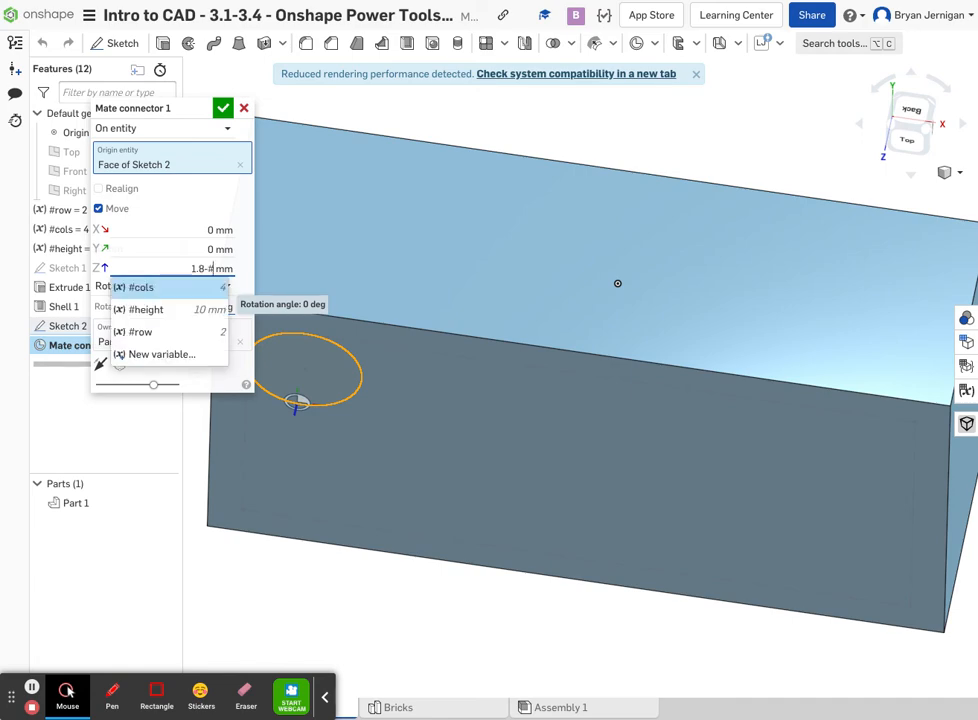
click(176, 312)
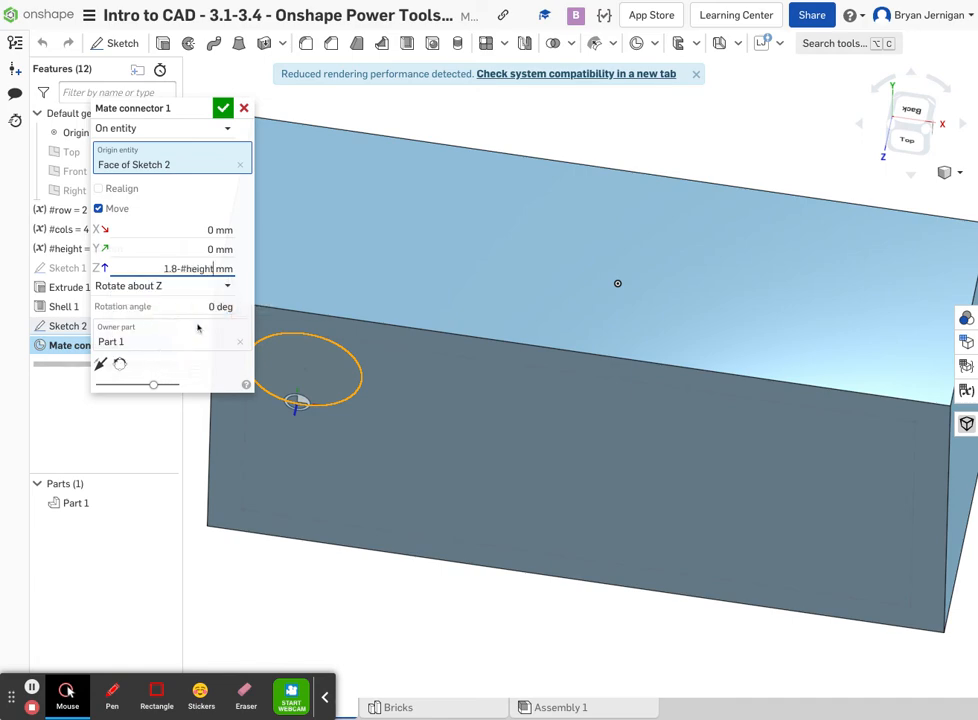
click(222, 108)
Correct the mate connector's Z offset expression to 1.8mm-#height and accept the mate connector.
click(215, 284)
click(222, 268)
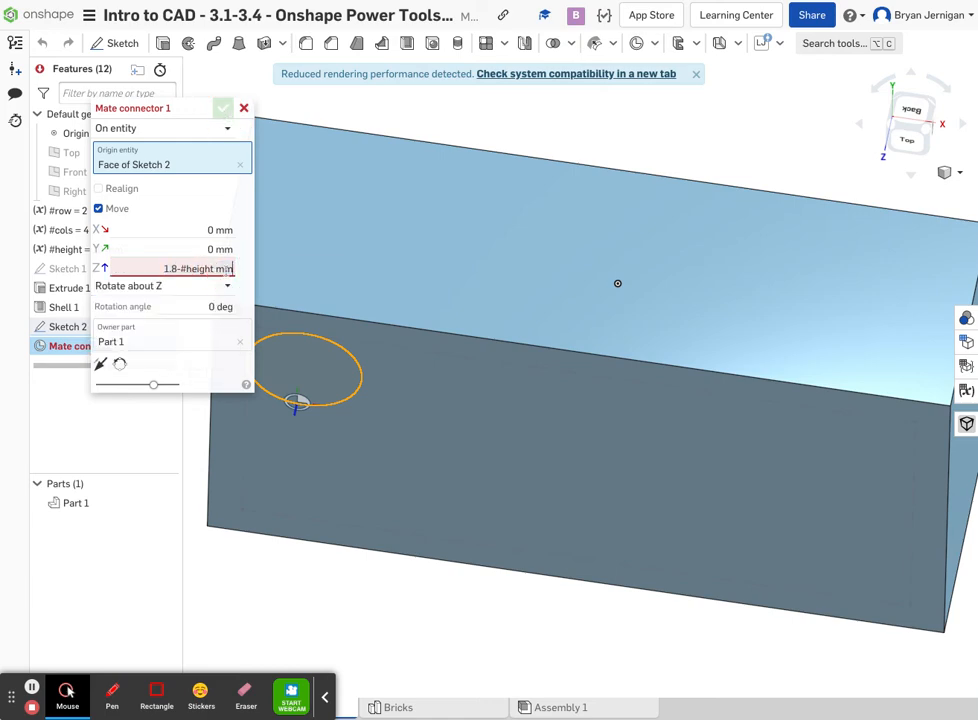
key(BackSpace)
key(BackSpace)
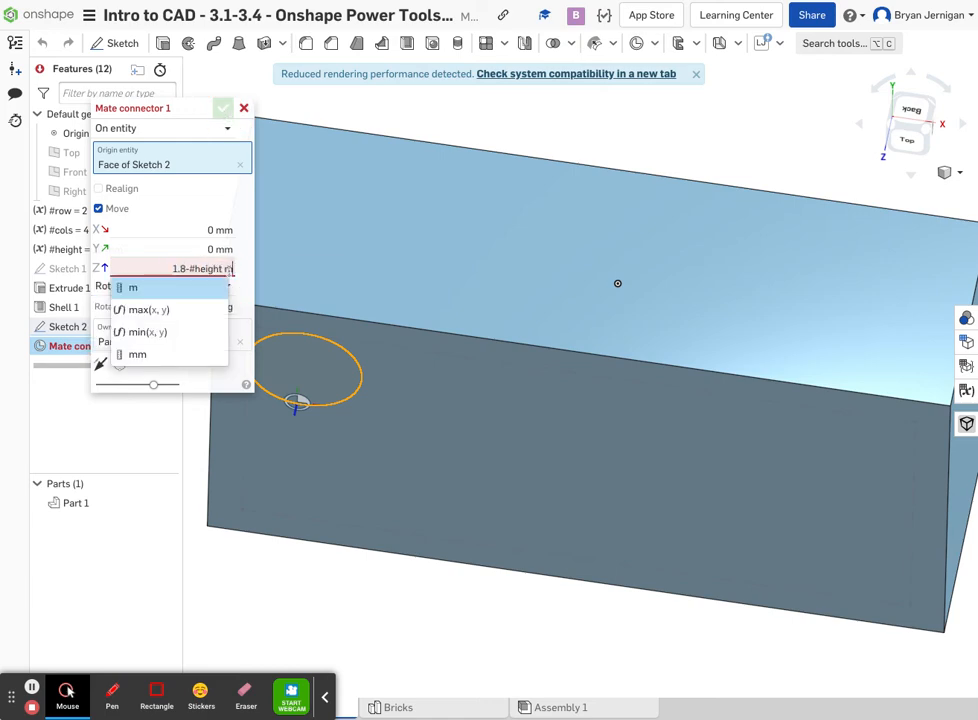
key(BackSpace)
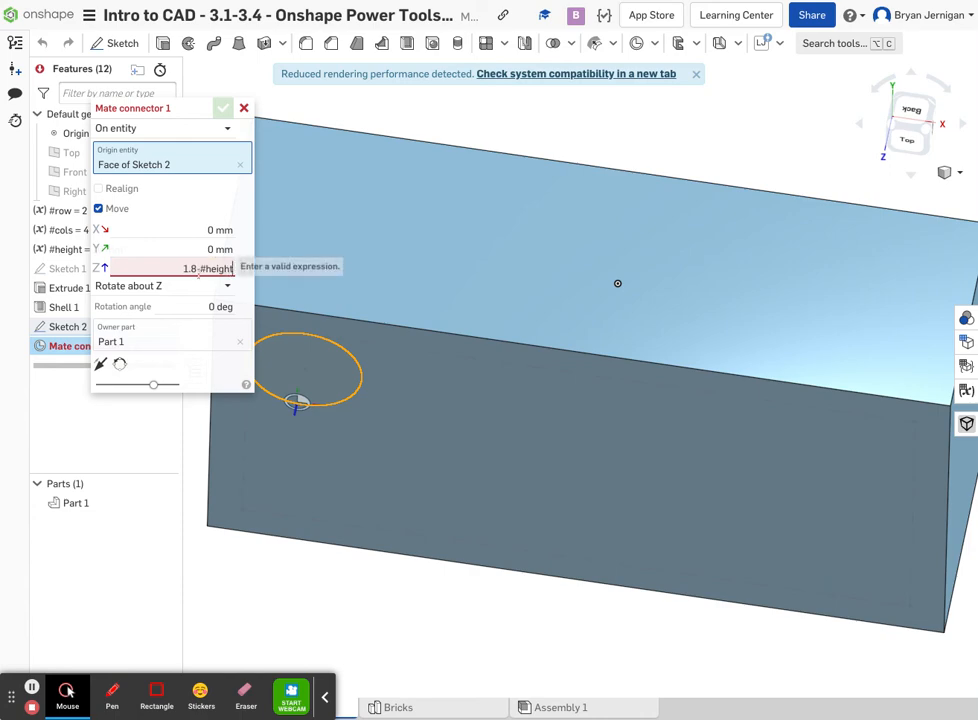
click(197, 268)
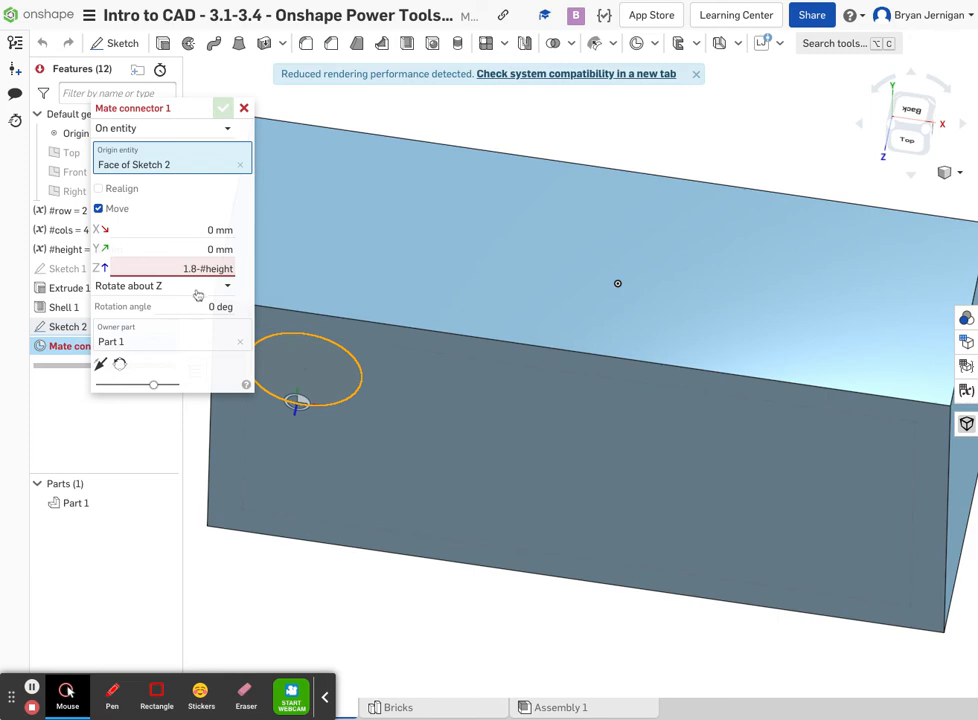
text(mm)
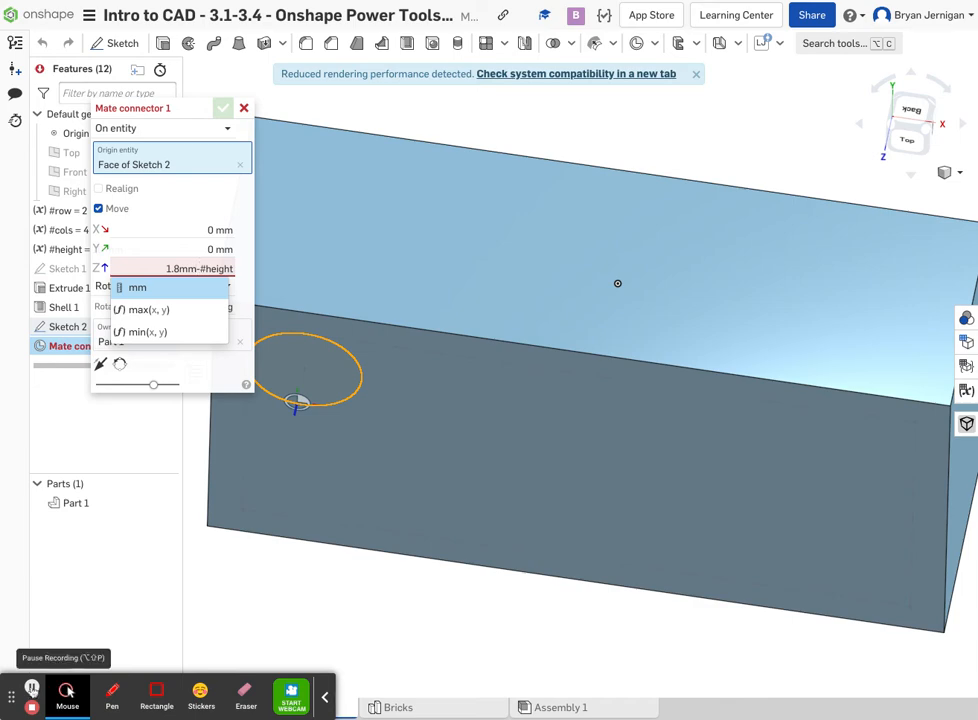
click(32, 687)
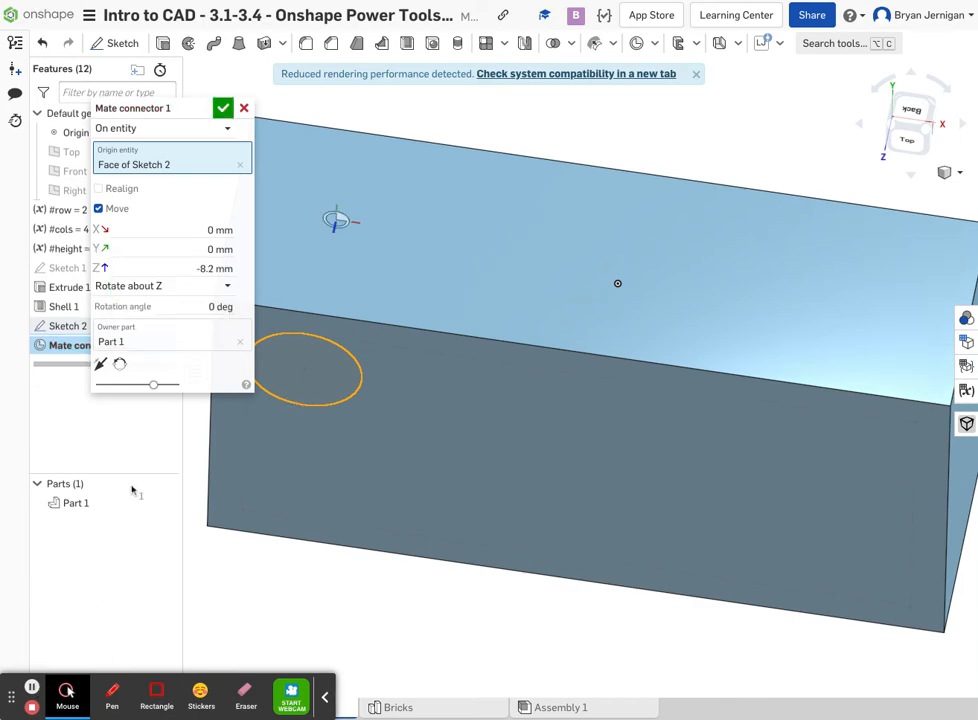
click(223, 110)
Examine the mate connector's position relative to the shelled block from below, from the back and from above.
right_drag(346, 153, 338, 249)
mouse_move(341, 160)
mouse_down()
mouse_move(341, 306)
mouse_move(361, 293)
mouse_up()
click(908, 113)
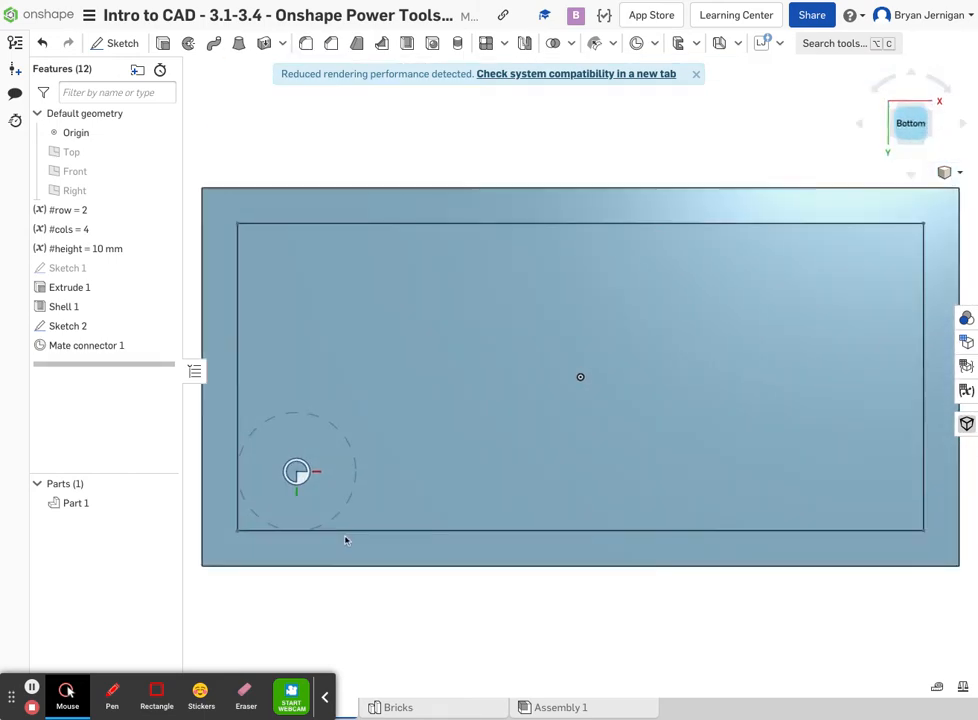
right_drag(367, 421, 351, 489)
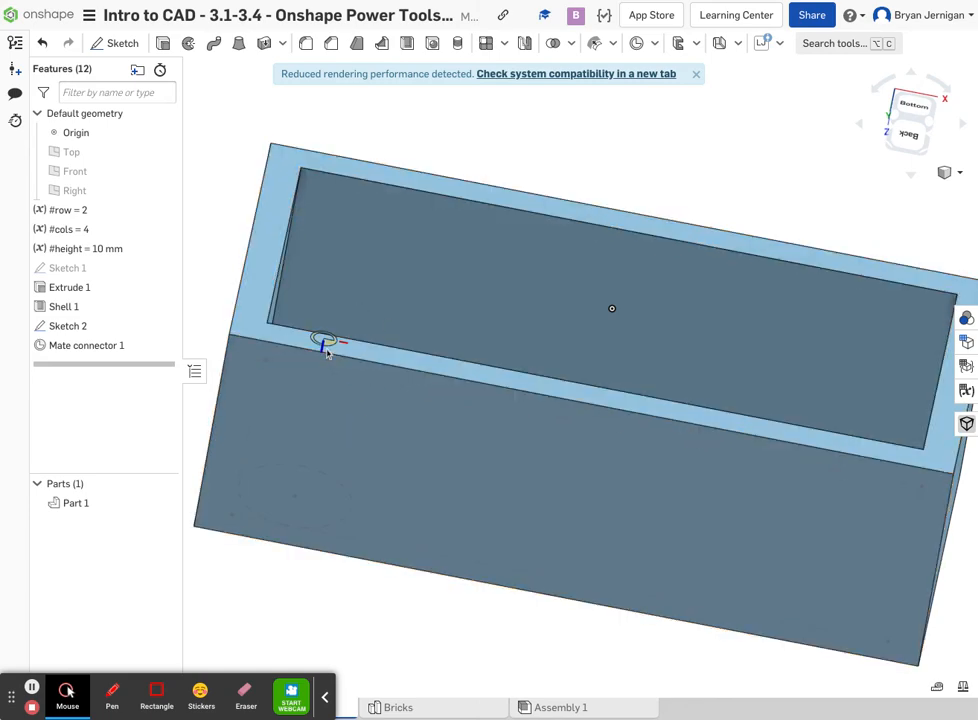
right_drag(327, 350, 334, 295)
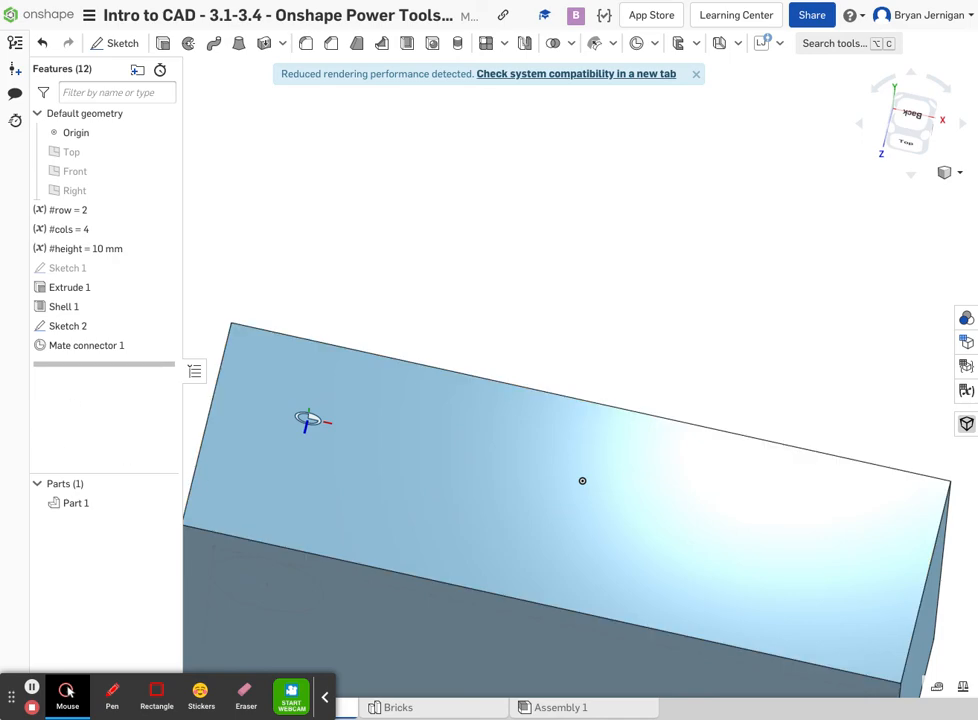
right_drag(808, 602, 811, 548)
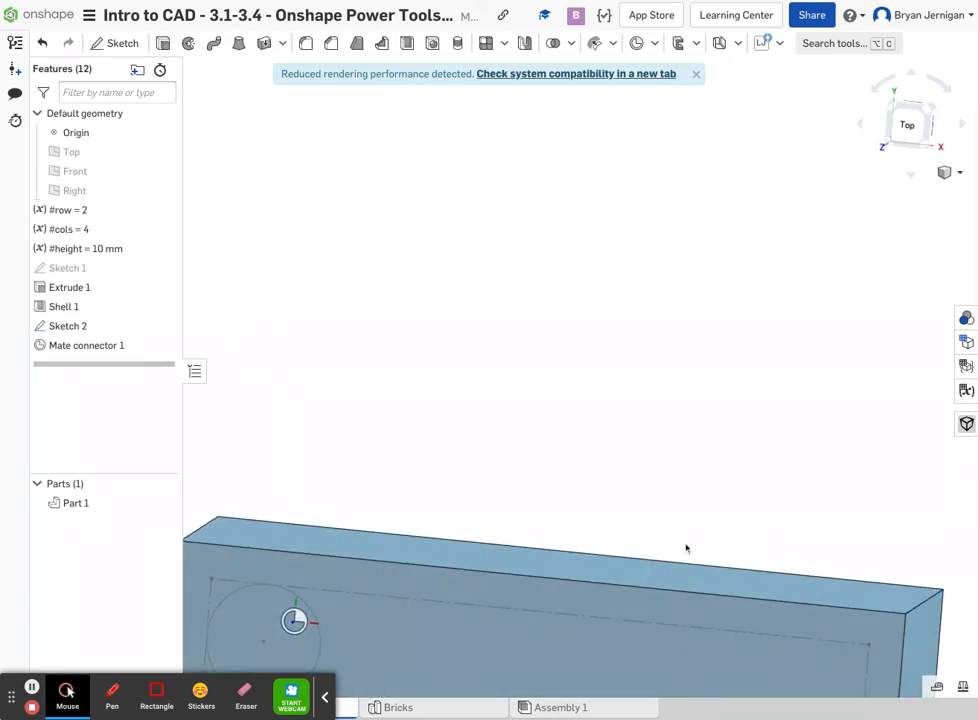
key(shift+5)
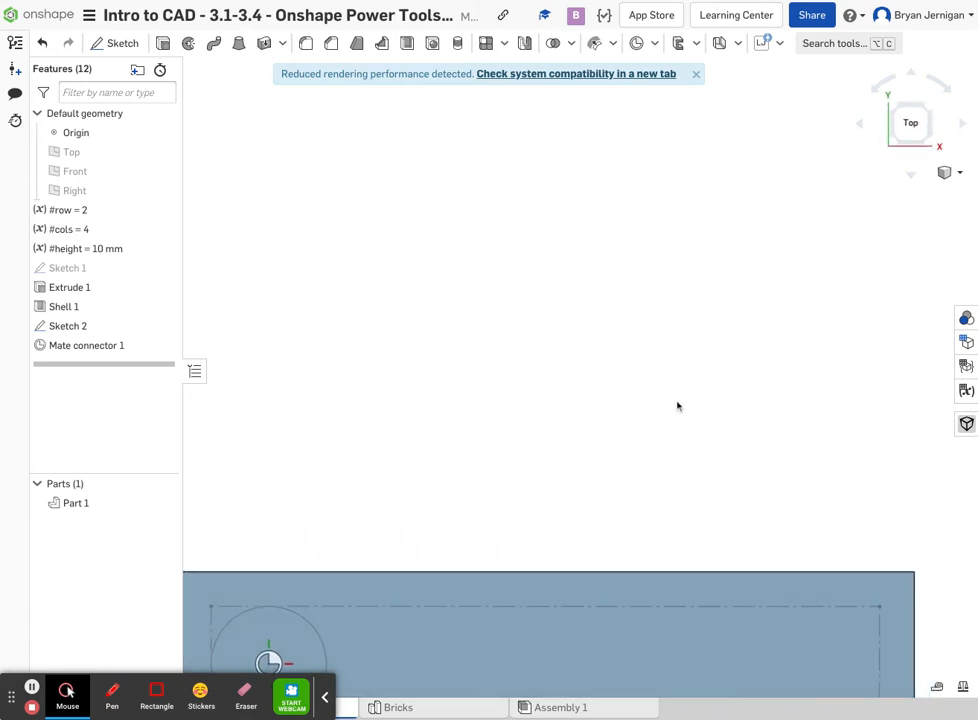
scroll(653, 475, down, 5)
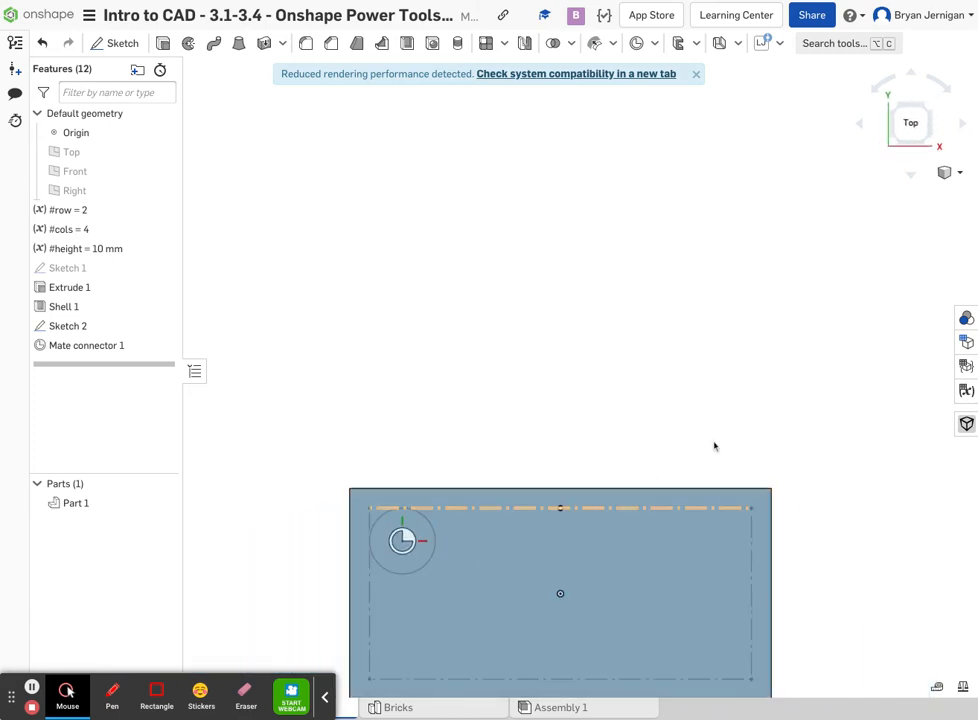
mouse_move(793, 556)
right_down()
mouse_move(796, 543)
mouse_move(786, 545)
mouse_move(872, 163)
right_up()
key(shift+5)
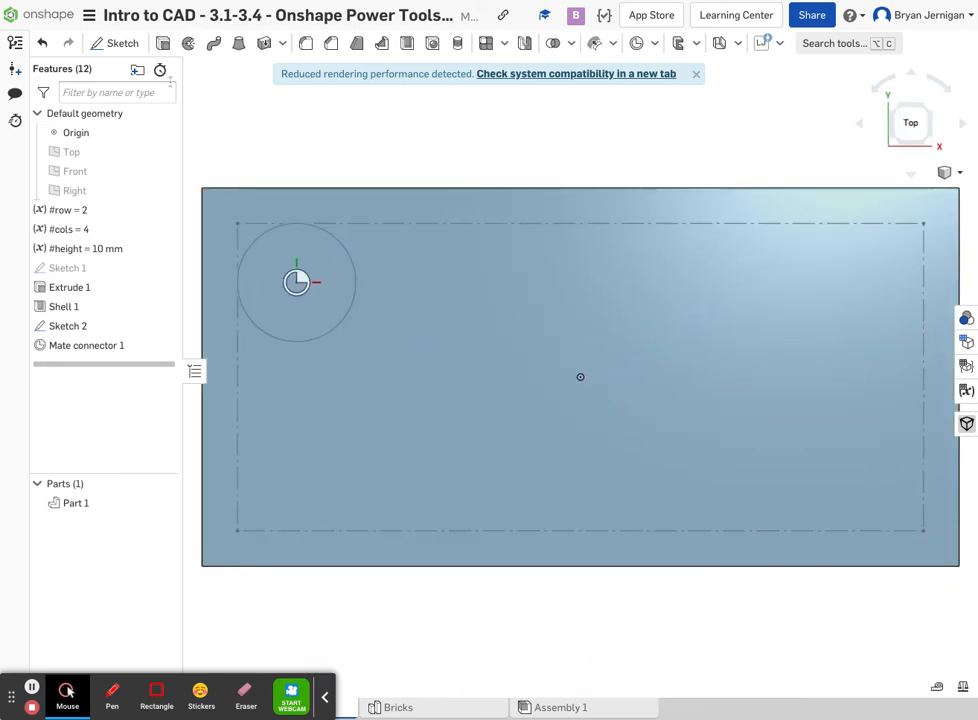
Extrude the circle 1.8 mm up from the block's top face, adding it to the block as a stud.
click(164, 47)
click(303, 255)
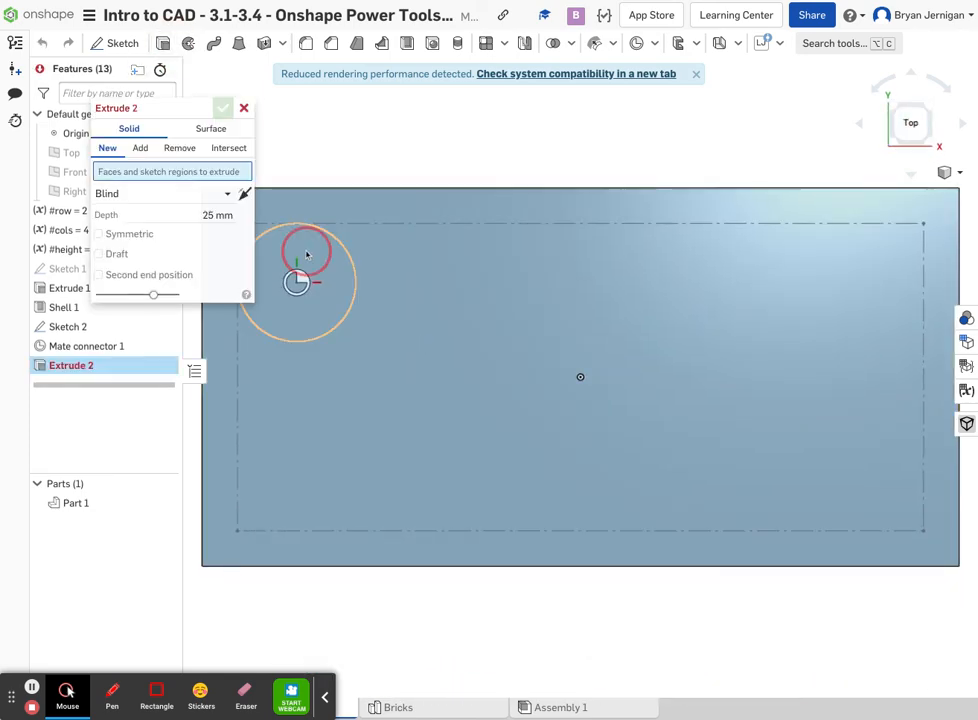
right_drag(338, 166, 341, 168)
click(211, 229)
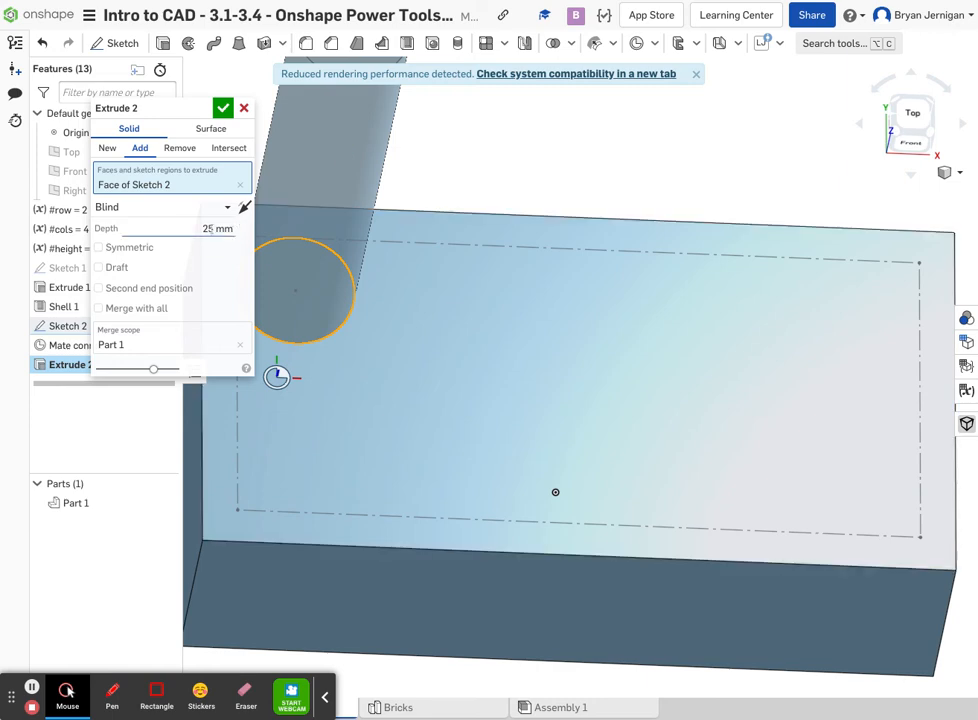
text(1)
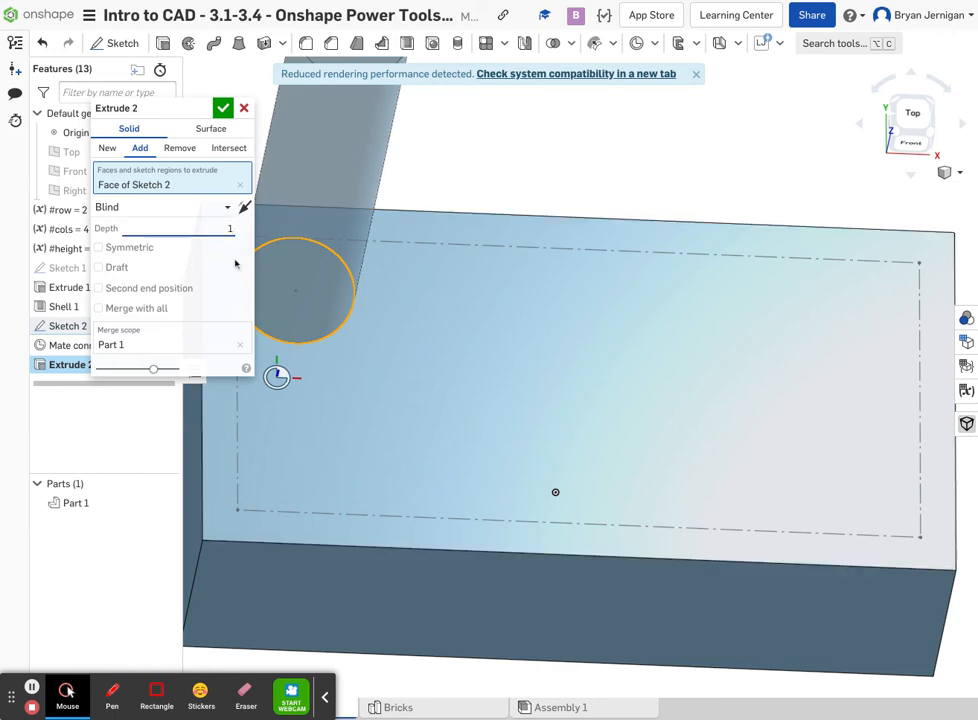
key(Return)
scroll(343, 185, down, 1)
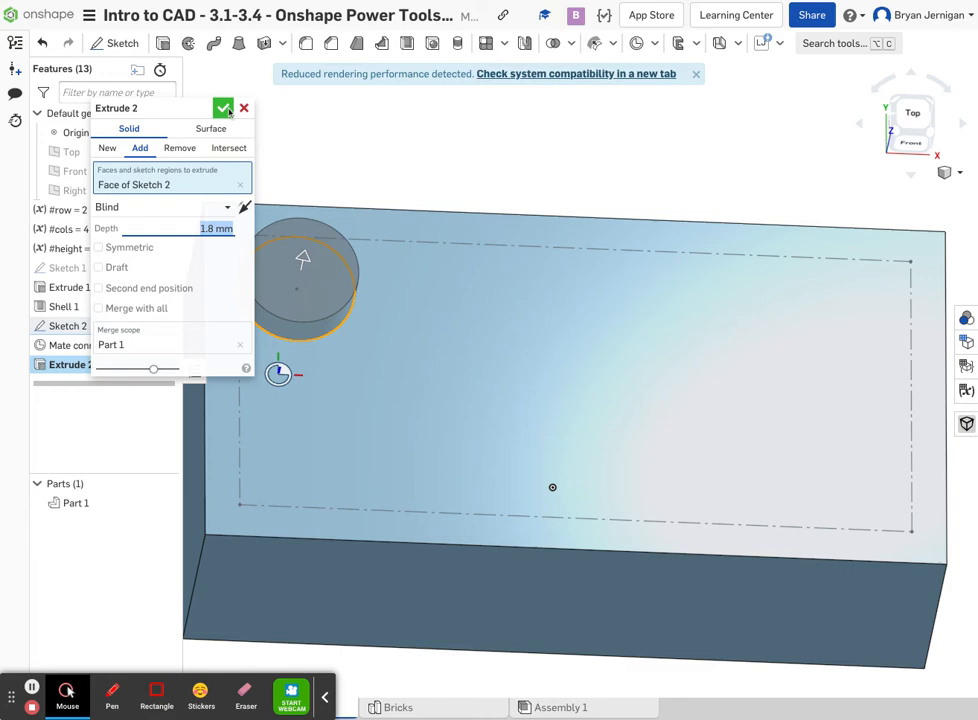
key(Return)
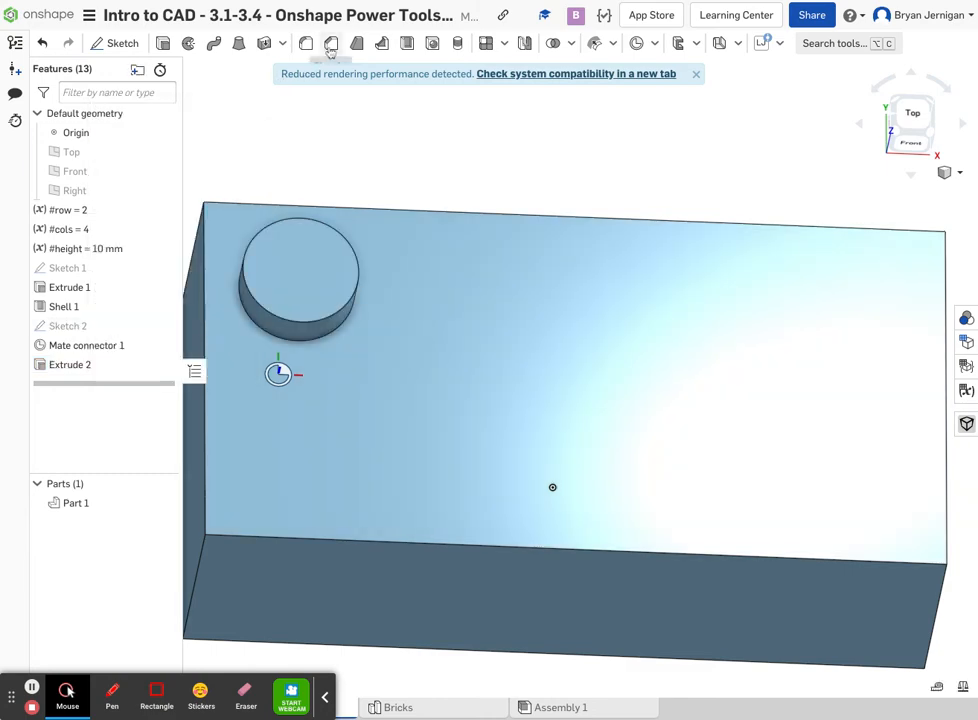
Fillet the stud's top circular edge with a 0.25 mm radius.
click(331, 45)
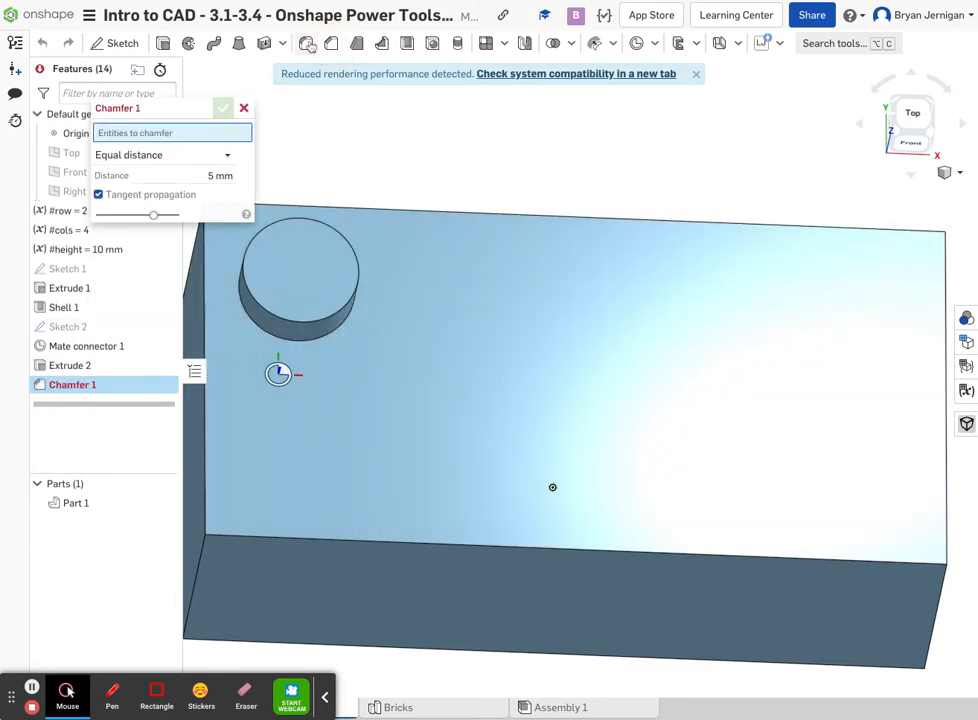
click(306, 44)
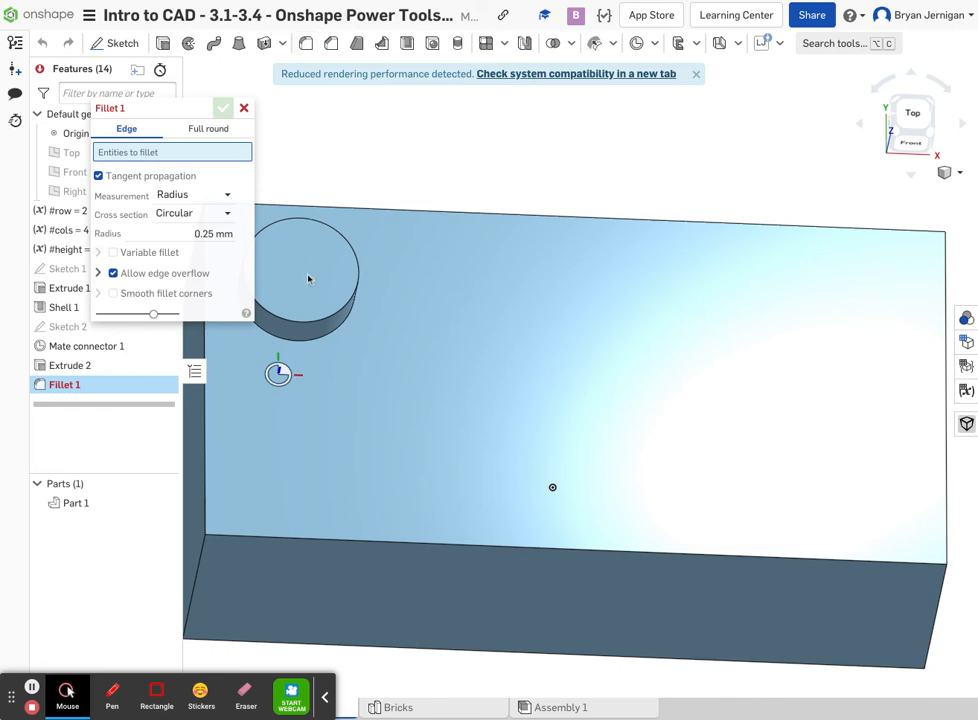
click(262, 240)
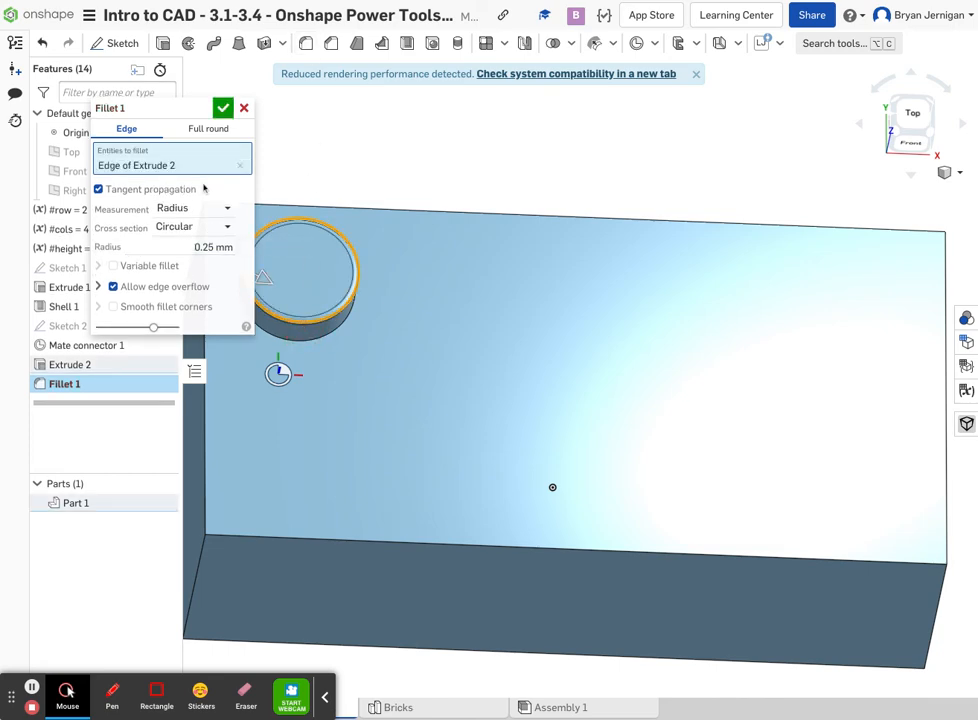
click(222, 107)
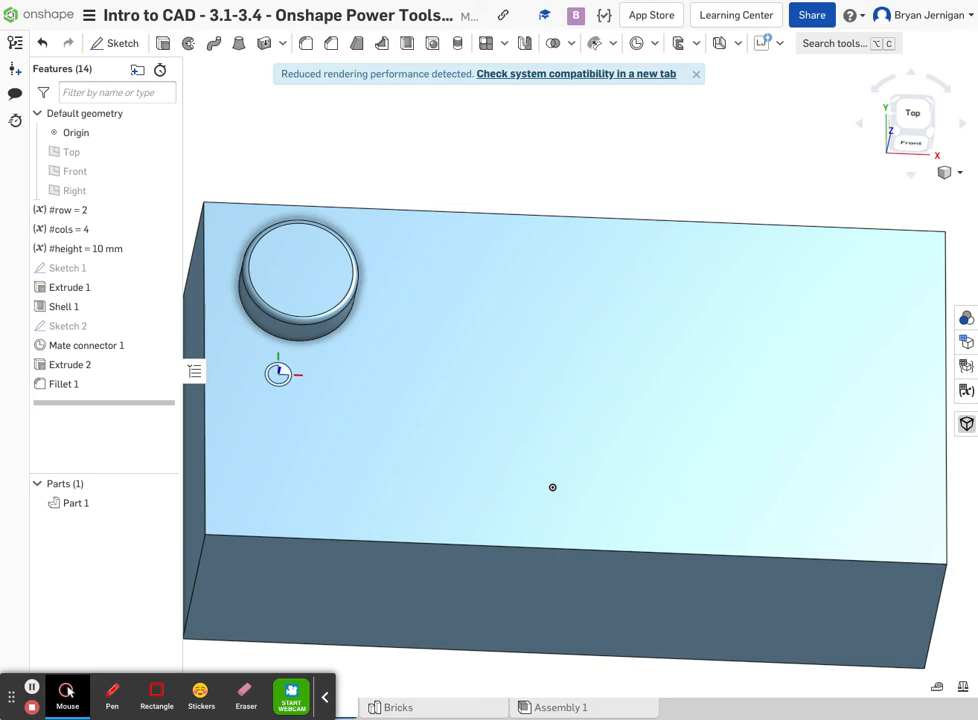
Start a linear feature pattern of the mate connector, the stud extrude and its fillet along the block's long top edge.
mouse_move(447, 196)
right_down()
mouse_move(434, 218)
mouse_move(424, 192)
mouse_move(453, 199)
right_up()
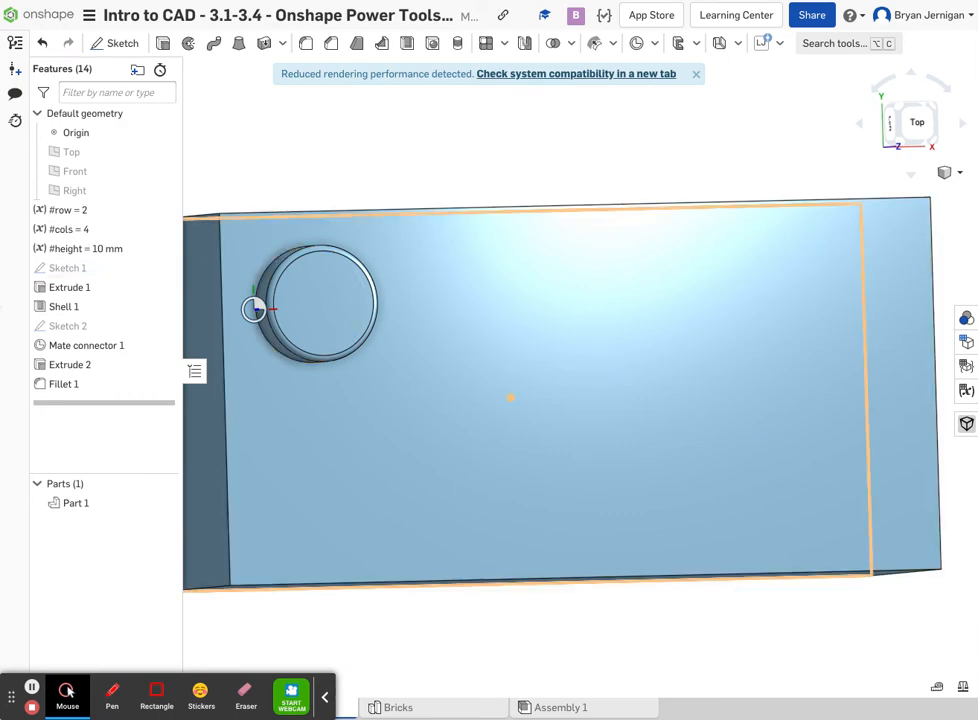
click(485, 44)
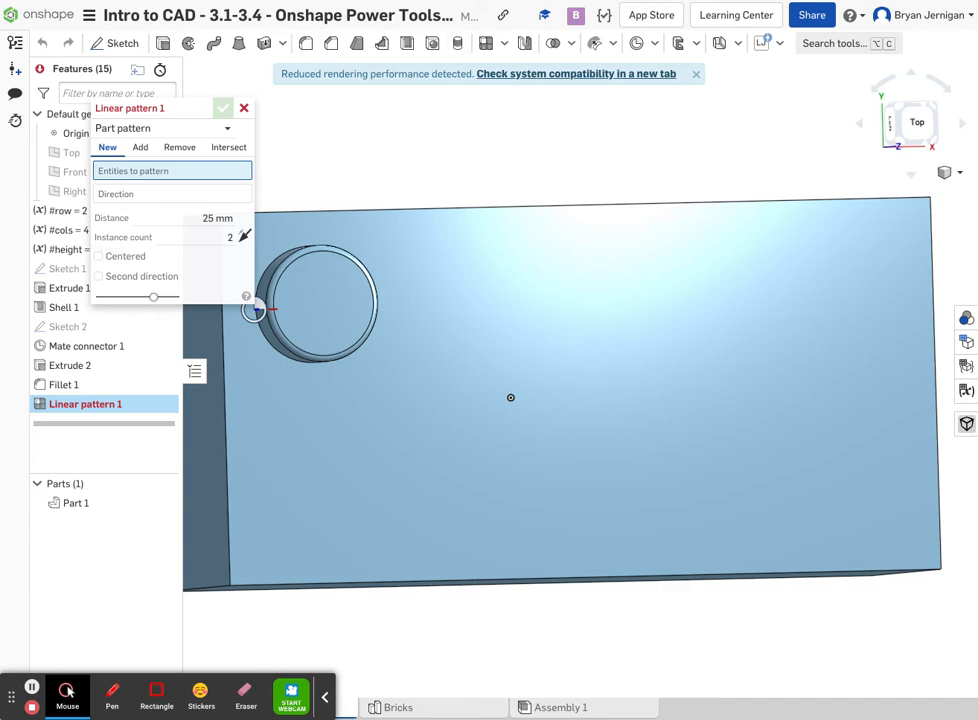
click(124, 130)
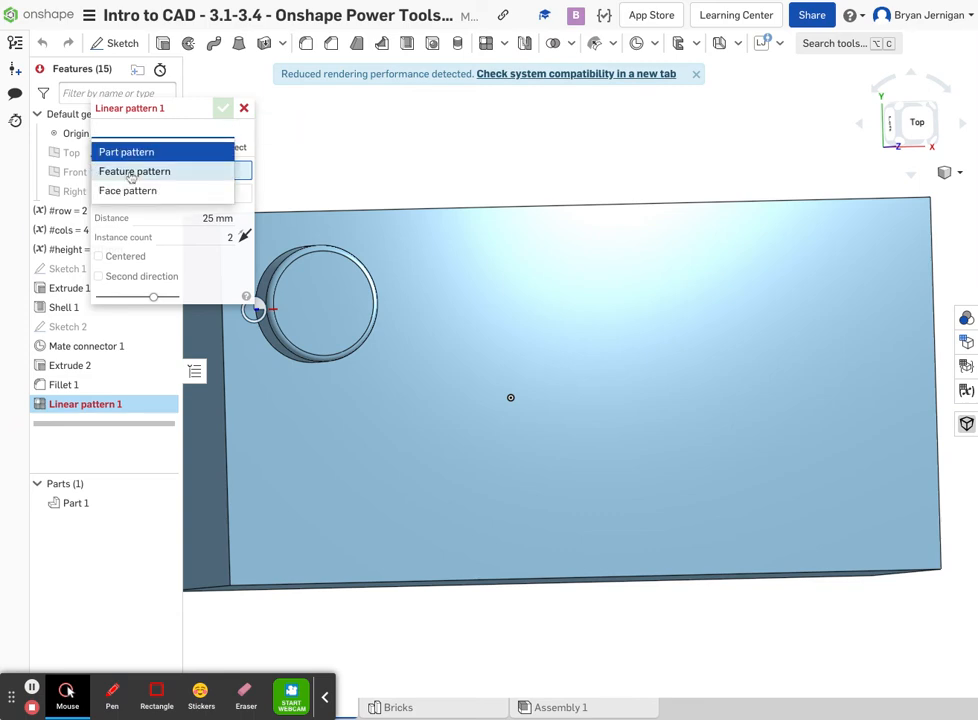
click(131, 174)
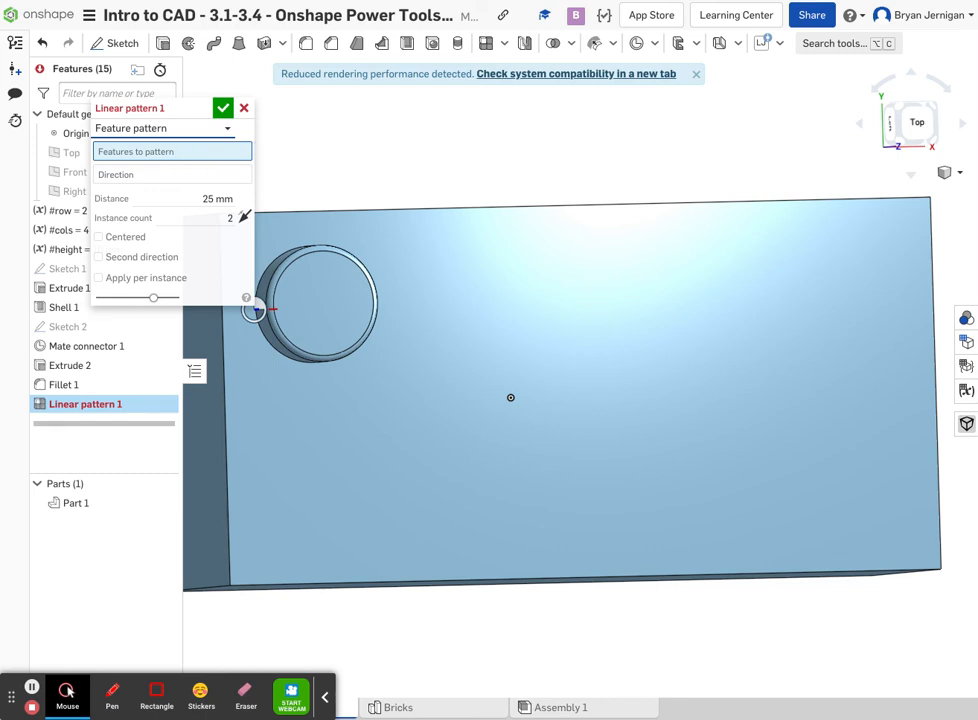
click(95, 354)
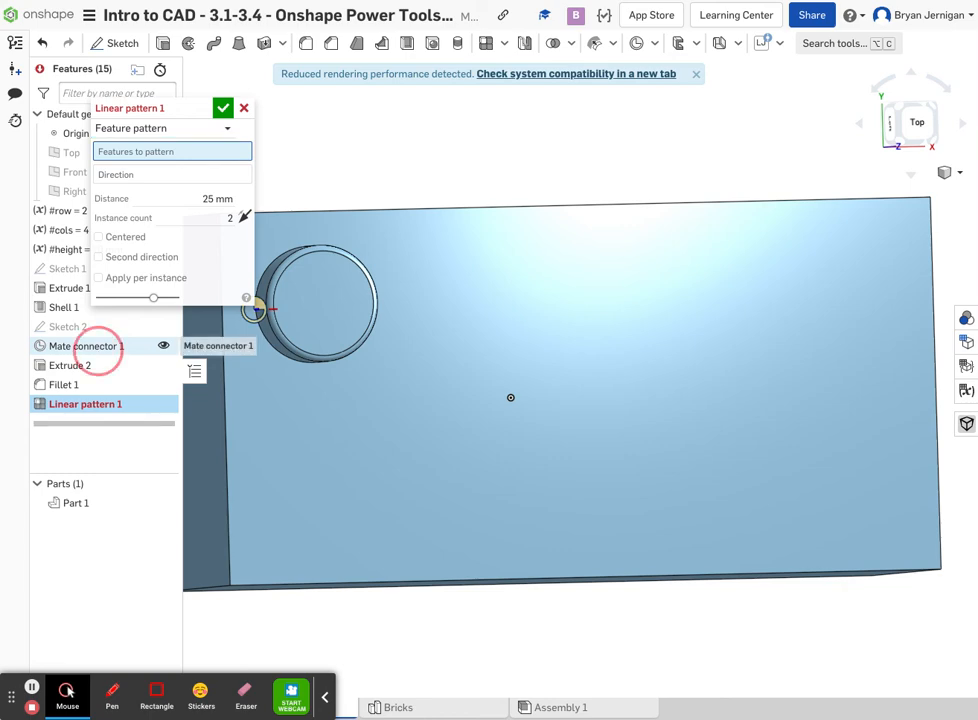
click(89, 368)
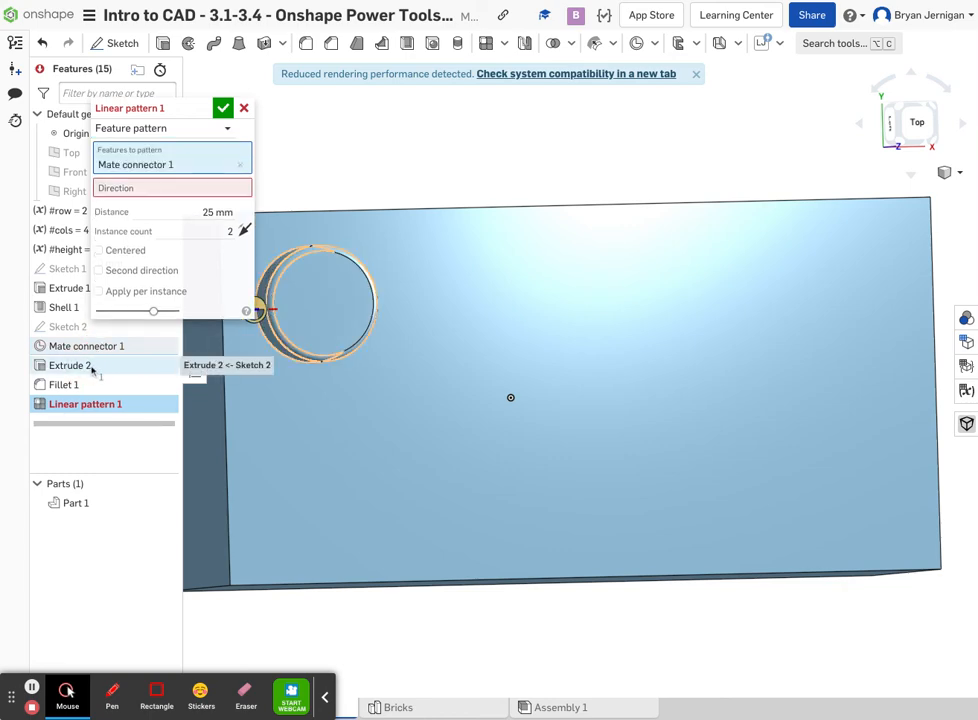
click(88, 386)
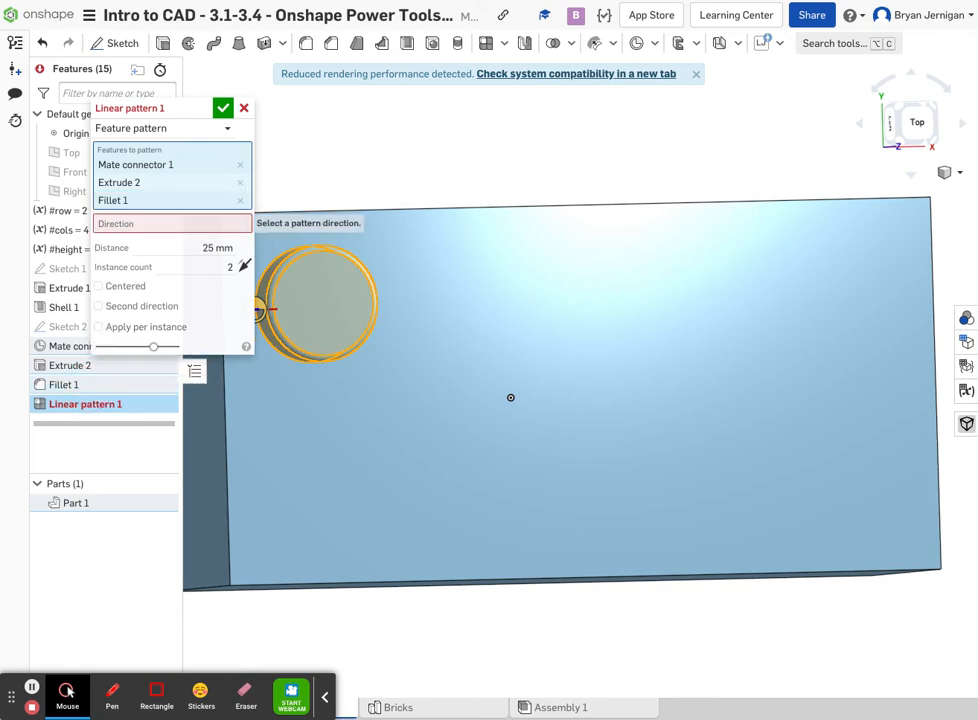
click(150, 224)
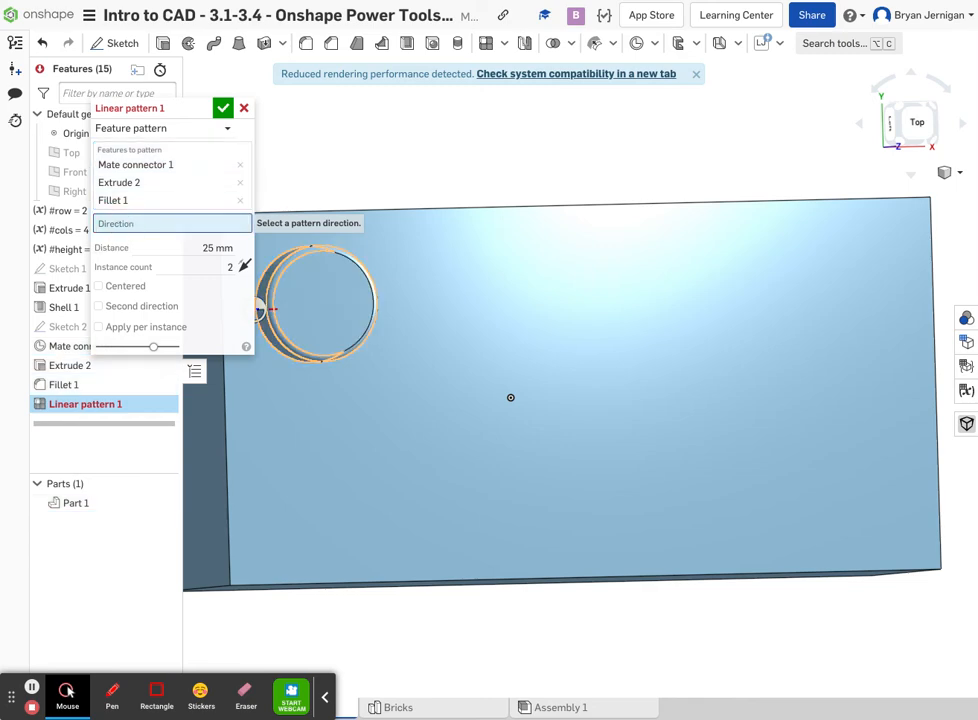
click(493, 208)
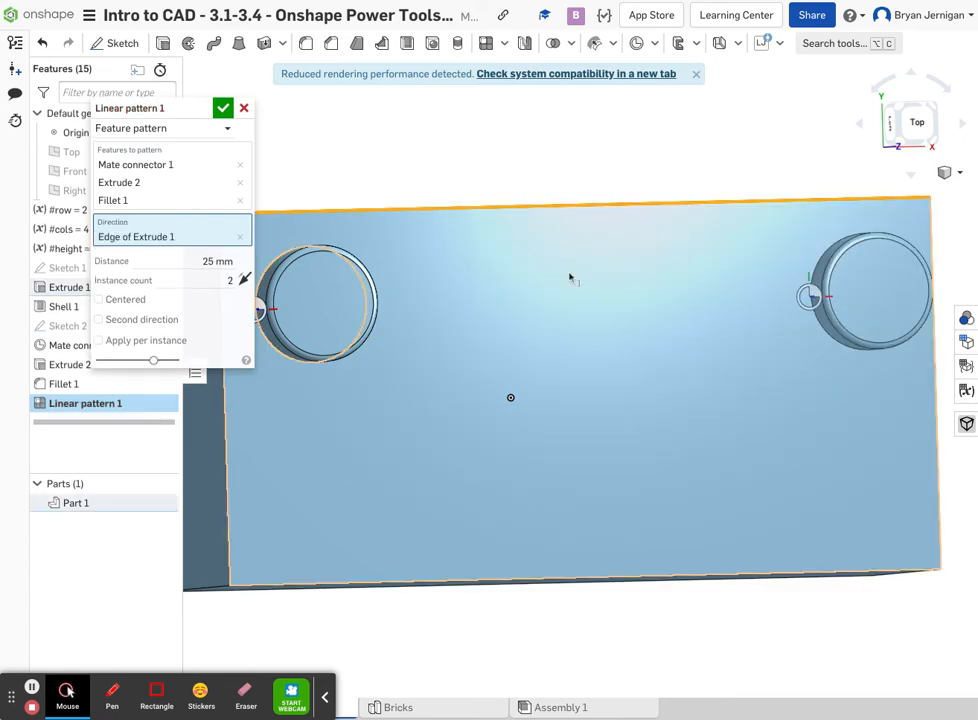
Try the opposite direction for the stud pattern and restore the original direction.
scroll(400, 330, down, 1)
scroll(400, 331, down, 5)
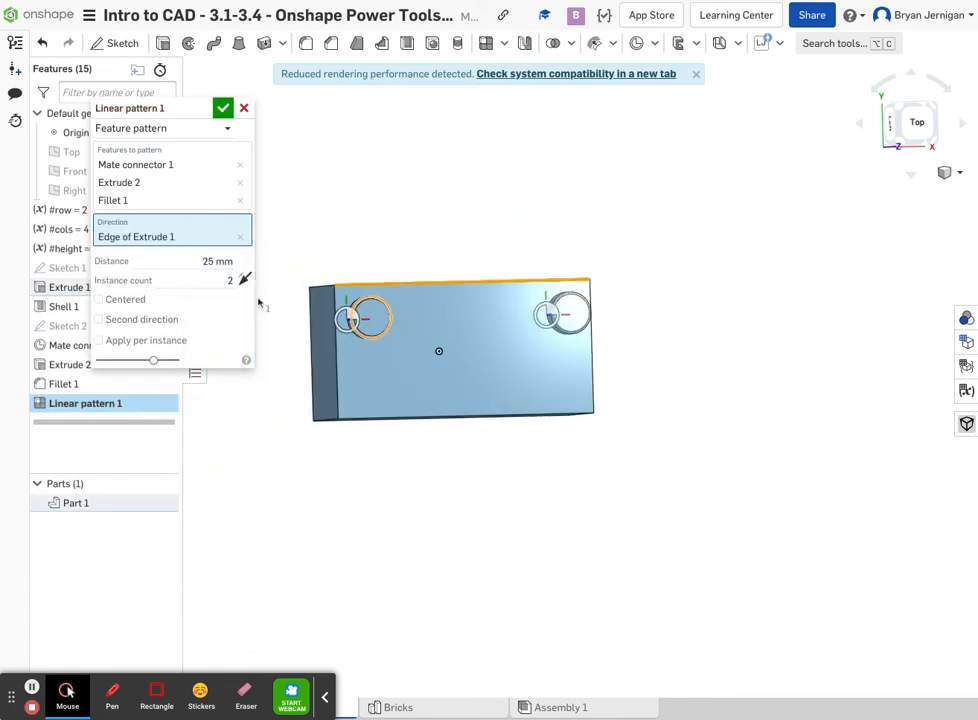
click(244, 279)
scroll(420, 318, down, 3)
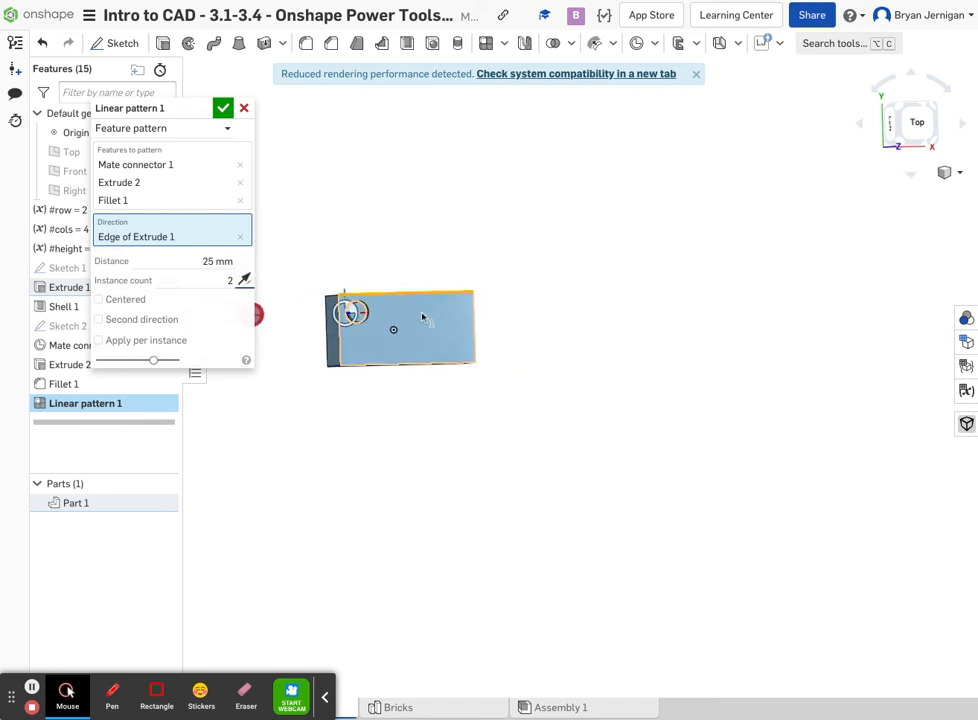
scroll(468, 326, up, 3)
scroll(468, 326, down, 4)
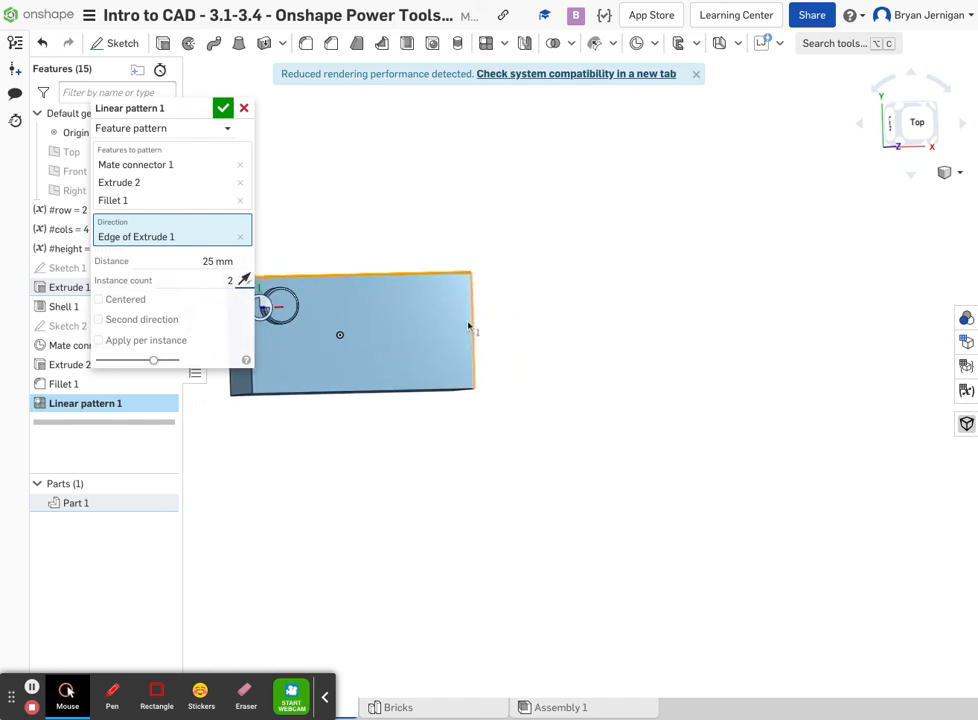
click(244, 279)
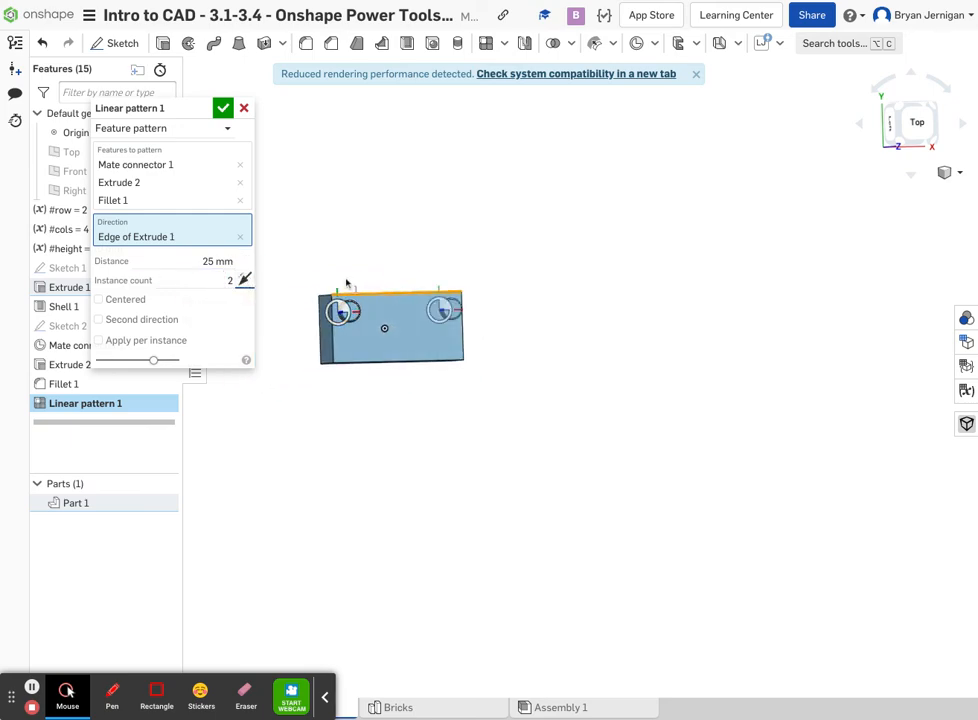
scroll(351, 285, down, 2)
scroll(351, 285, up, 3)
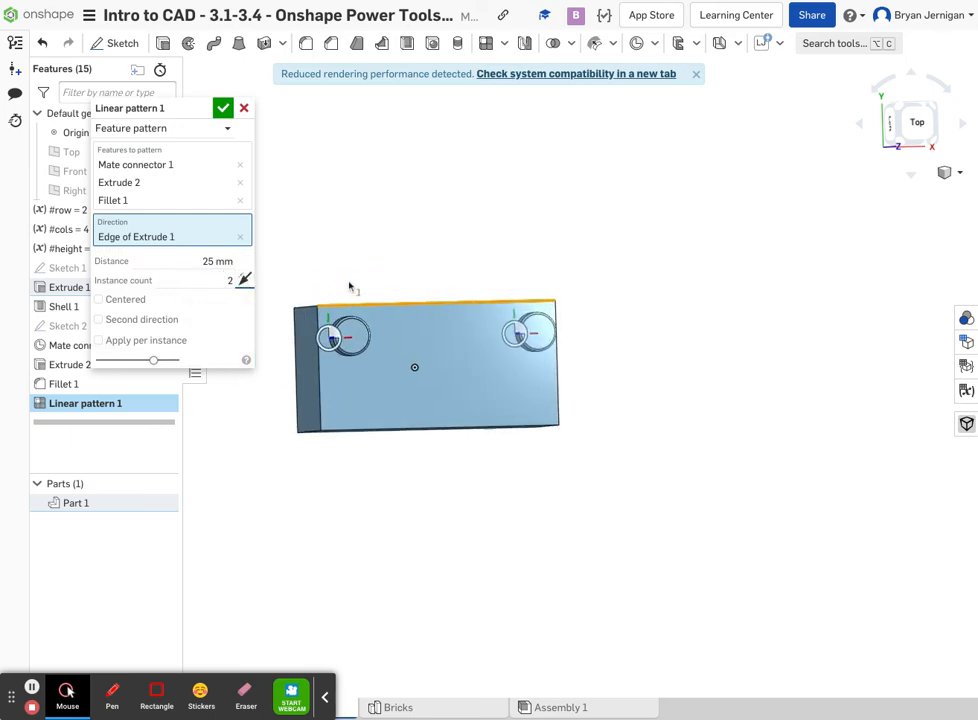
scroll(350, 288, up, 2)
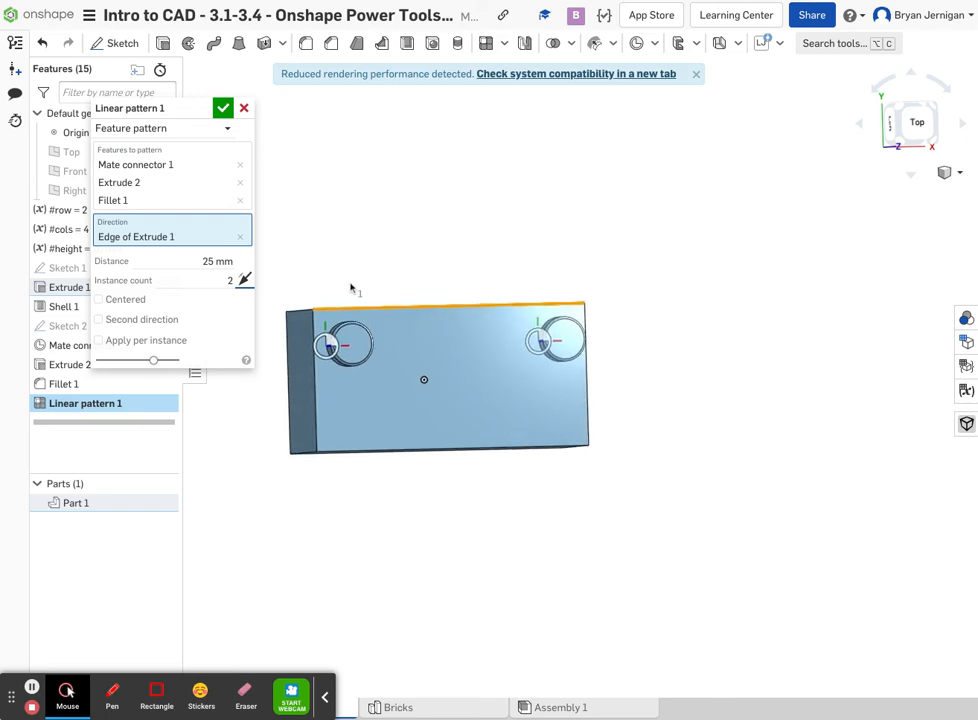
Set the pattern's first-direction distance to 8 mm and its instance count to #cols.
double_click(224, 261)
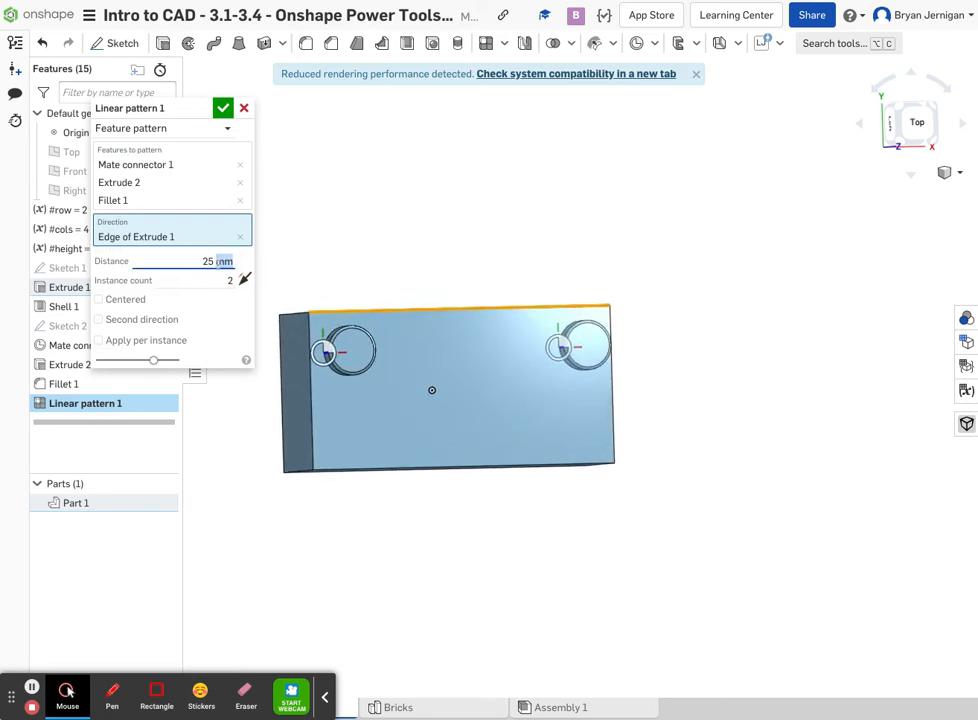
key(BackSpace)
text(8)
key(Return)
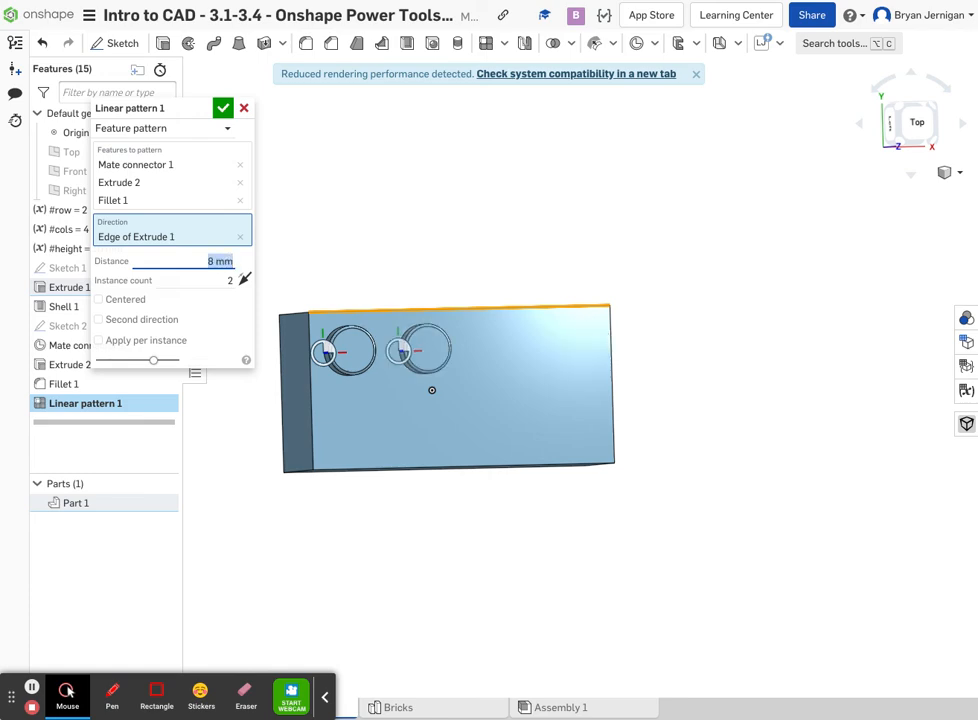
click(220, 281)
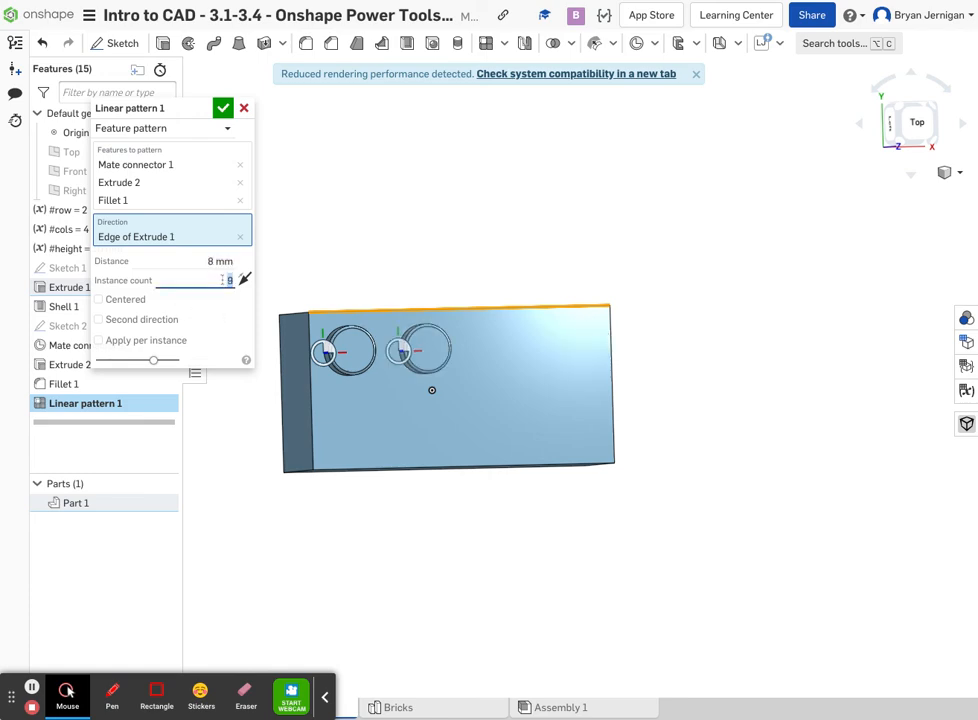
scroll(220, 281, up, 18)
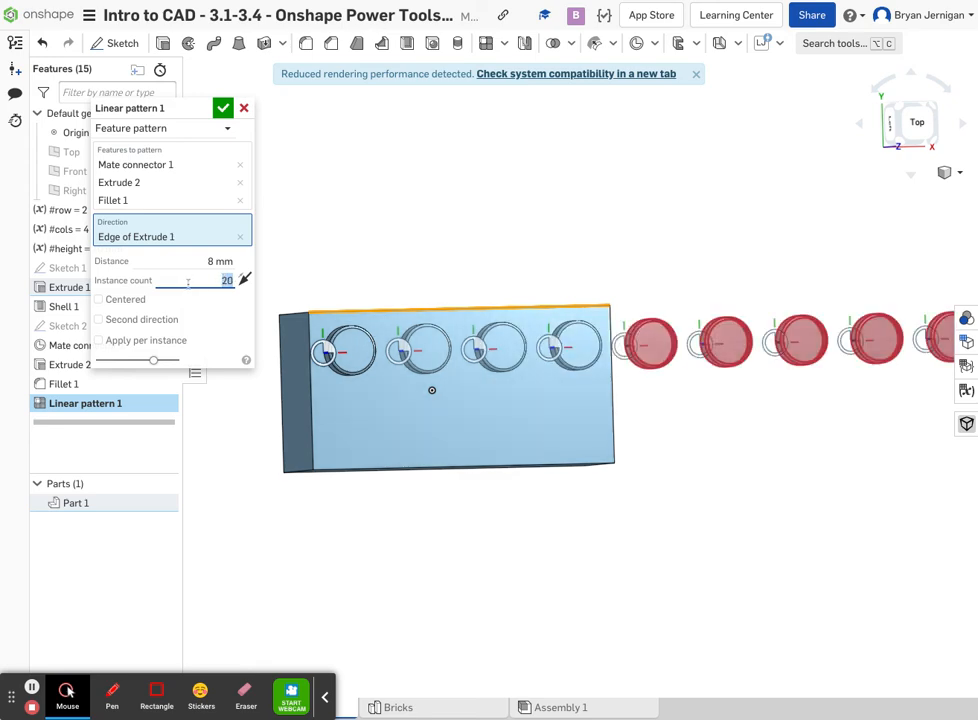
text(#)
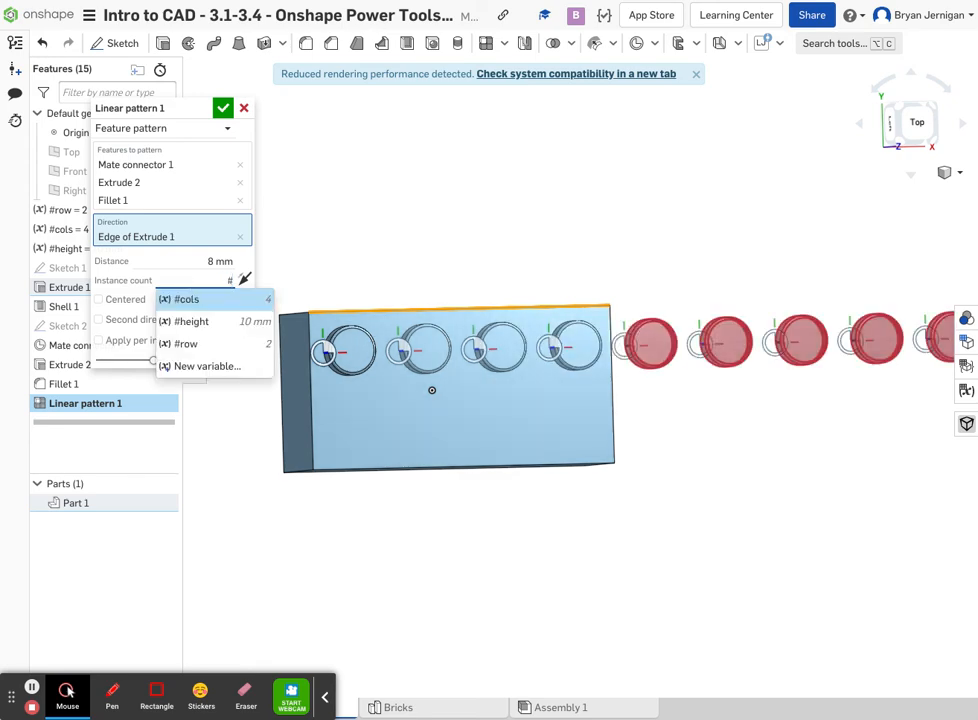
key(Return)
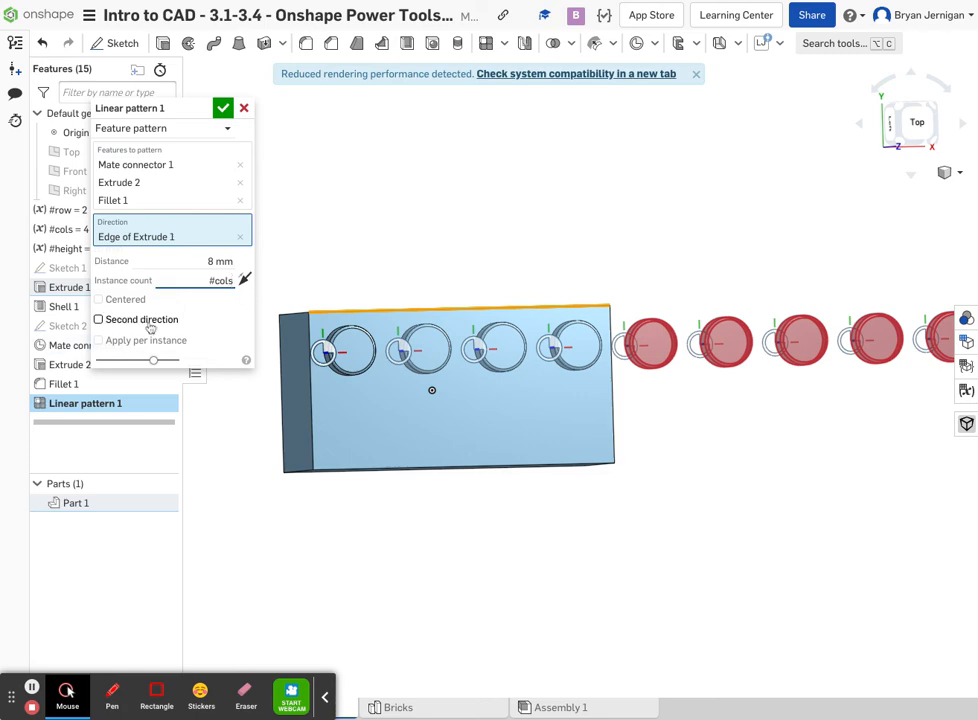
Add a second pattern direction along the block's short top edge with 8 mm distance and #row instances, and accept the pattern.
click(98, 319)
click(213, 368)
double_click(213, 370)
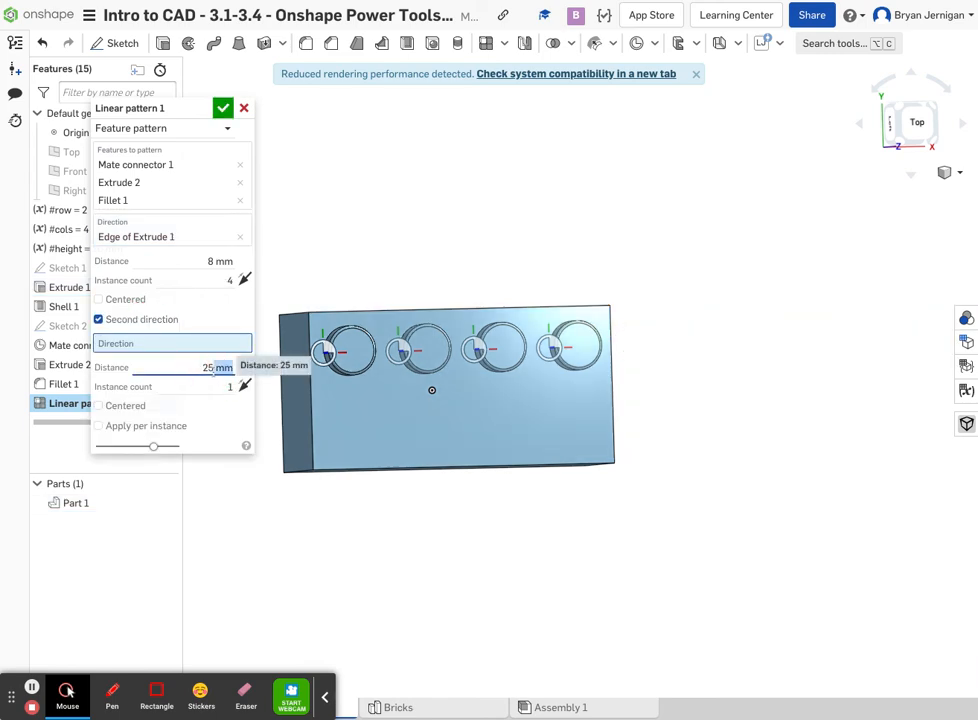
key(BackSpace)
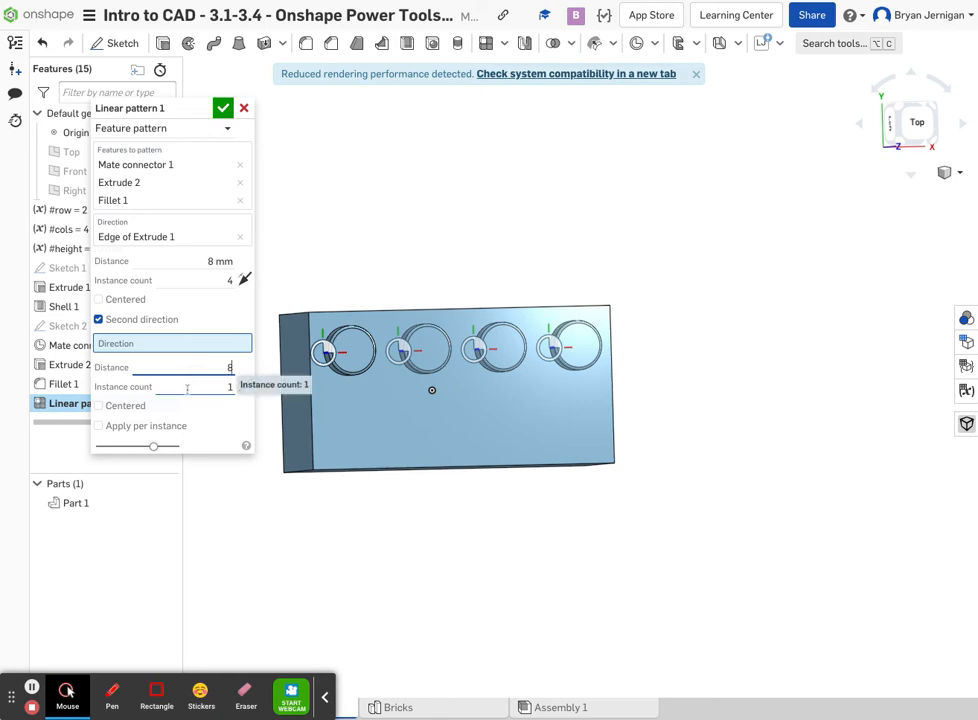
click(231, 387)
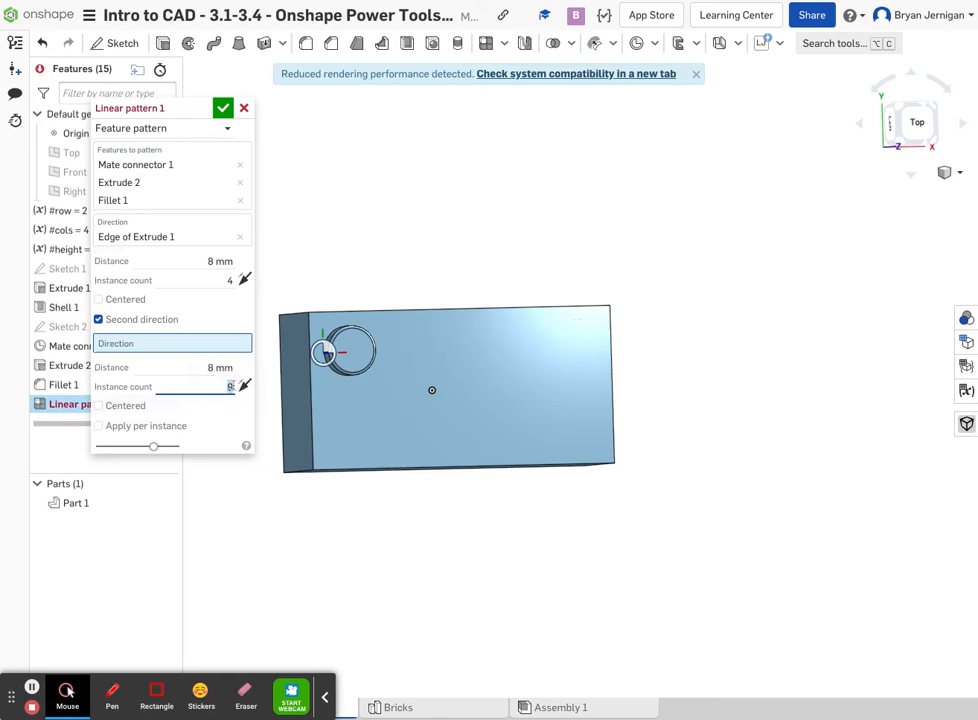
text(#)
click(234, 341)
key(Return)
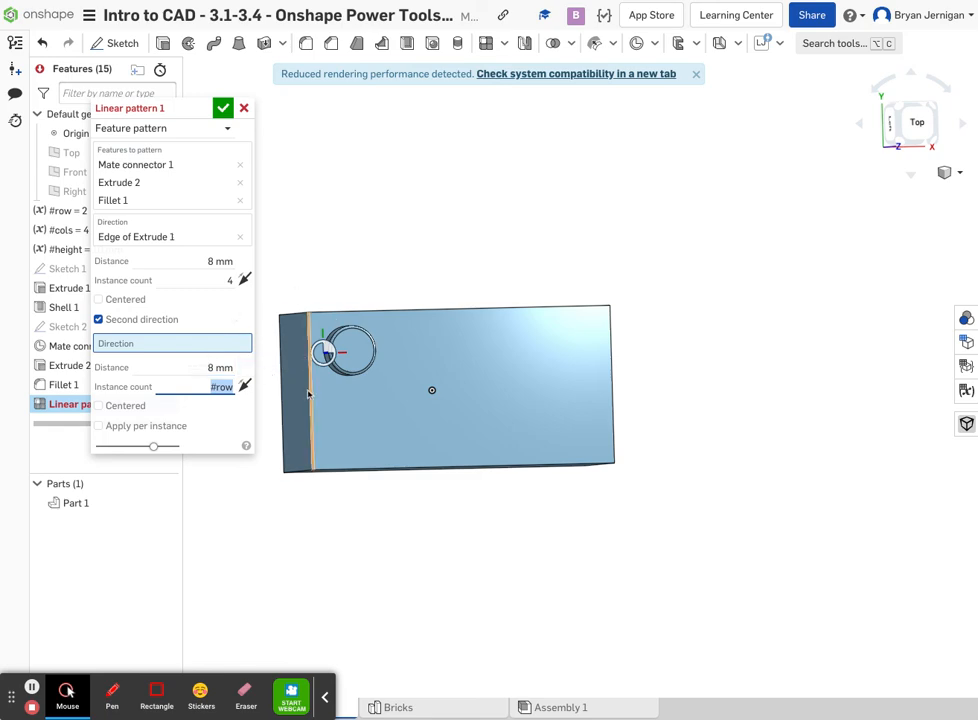
click(191, 345)
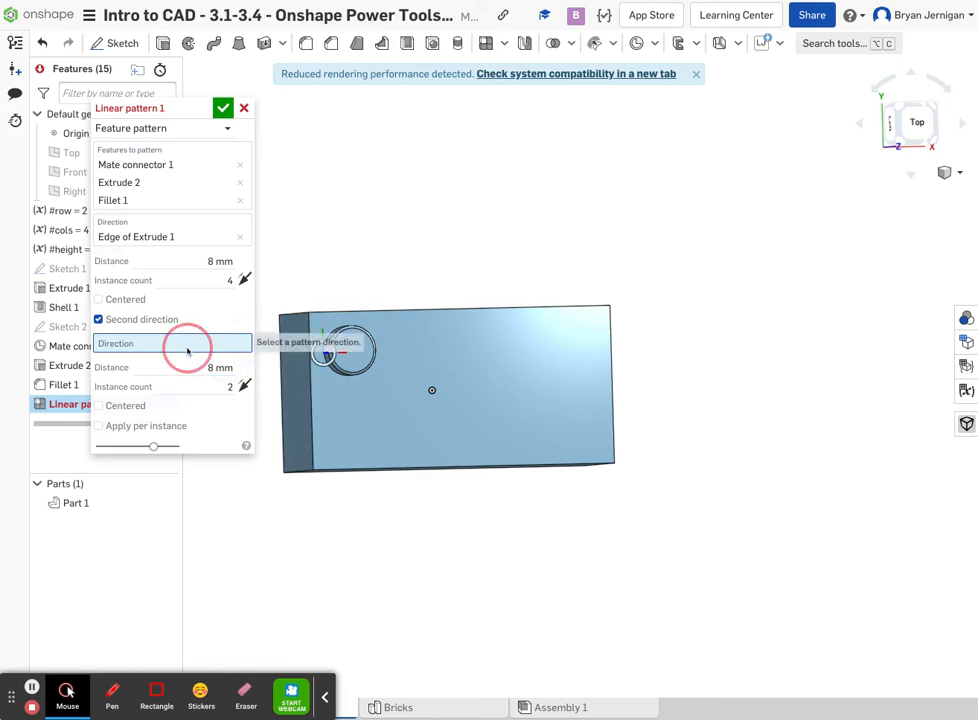
click(311, 384)
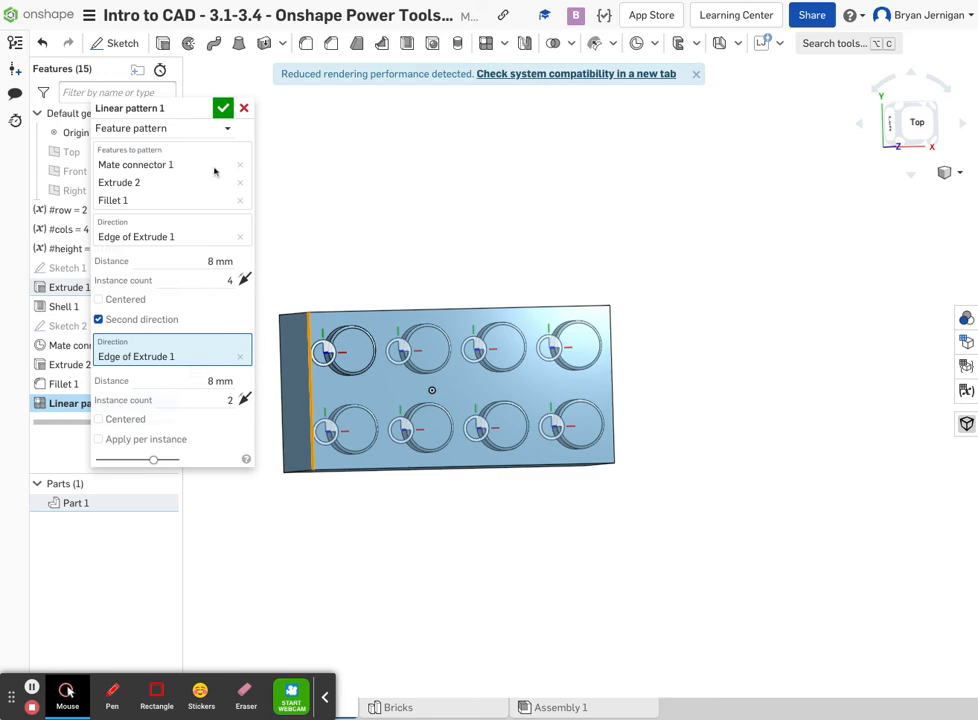
click(222, 112)
Hide the original mate connector and the patterned mate connectors so only the brick remains displayed.
mouse_move(613, 332)
right_down()
mouse_move(600, 300)
mouse_move(592, 345)
mouse_move(618, 386)
mouse_move(602, 314)
right_up()
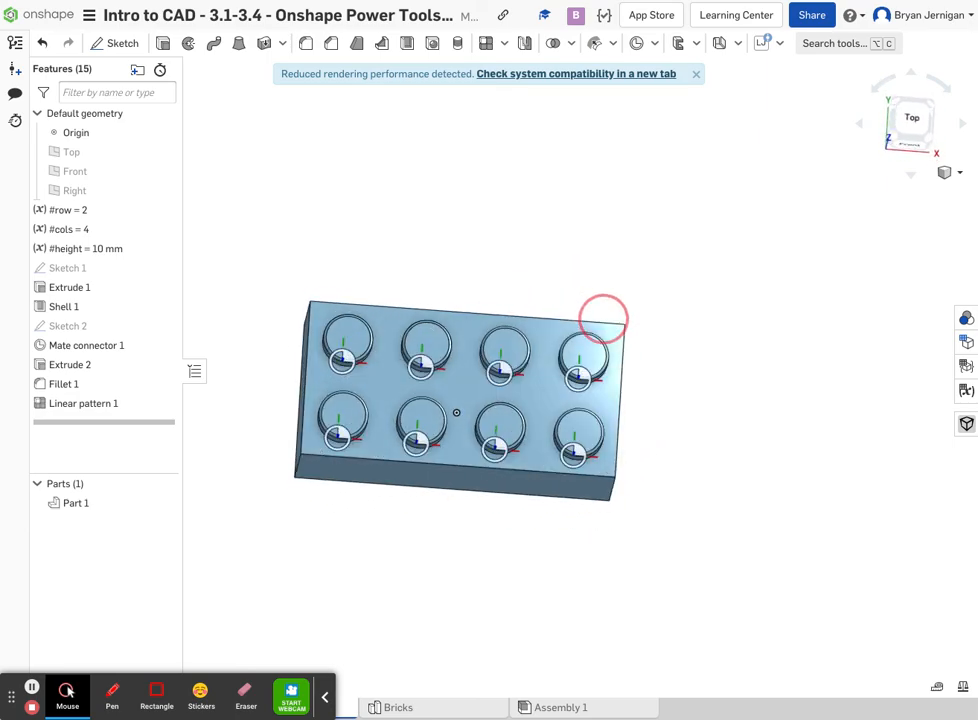
click(163, 346)
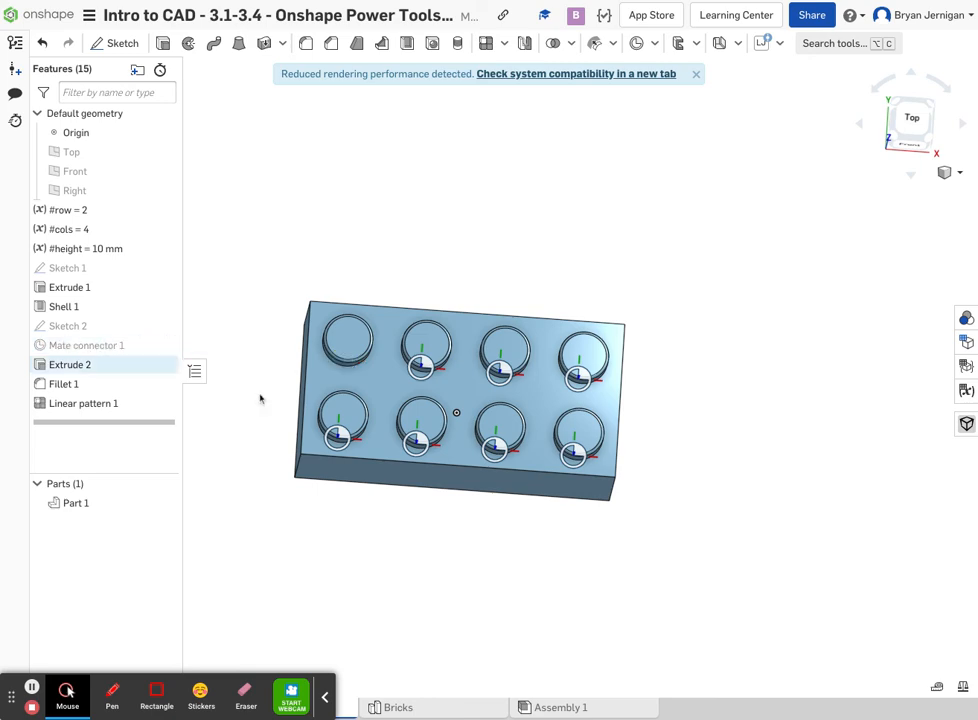
right_drag(281, 522, 277, 493)
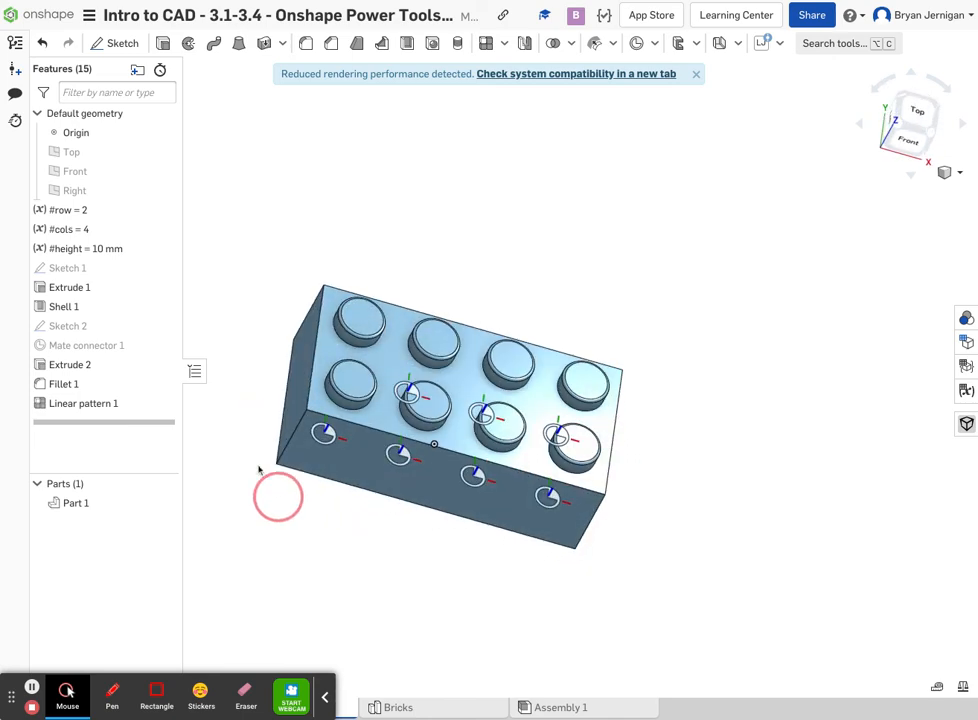
click(164, 403)
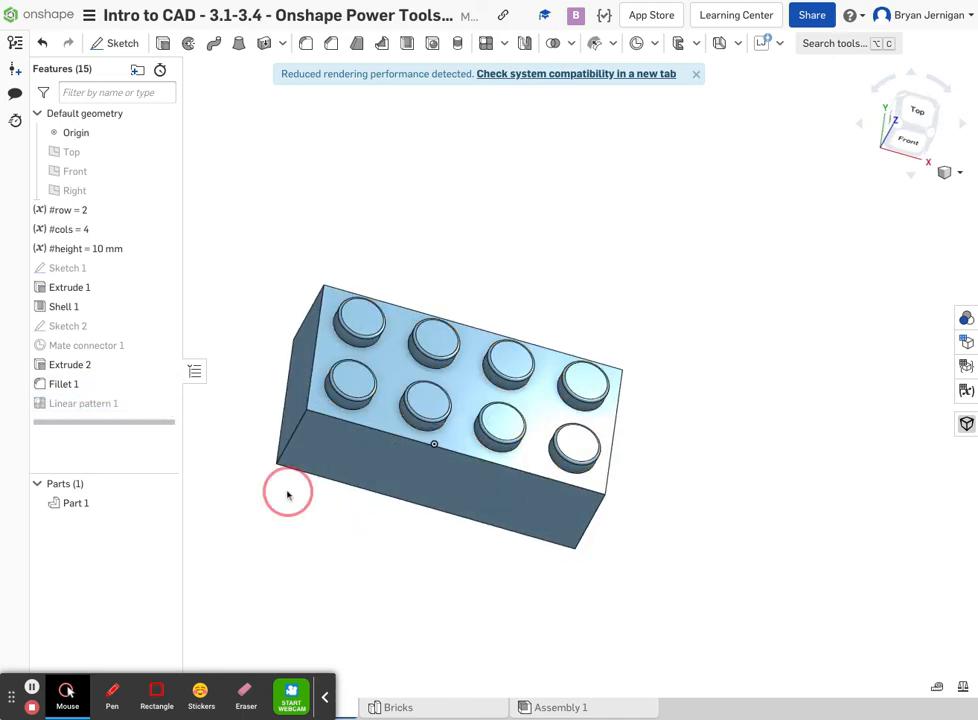
Start a new sketch on the inner floor face of the brick's hollow underside.
right_drag(288, 495, 287, 495)
right_drag(326, 419, 370, 428)
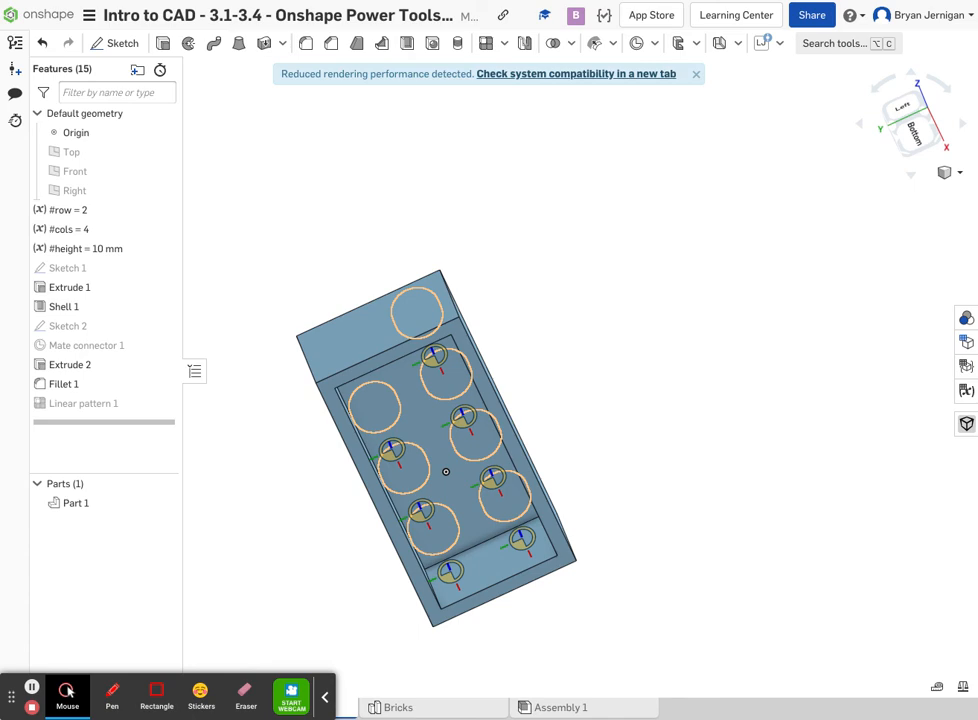
right_drag(275, 574, 267, 541)
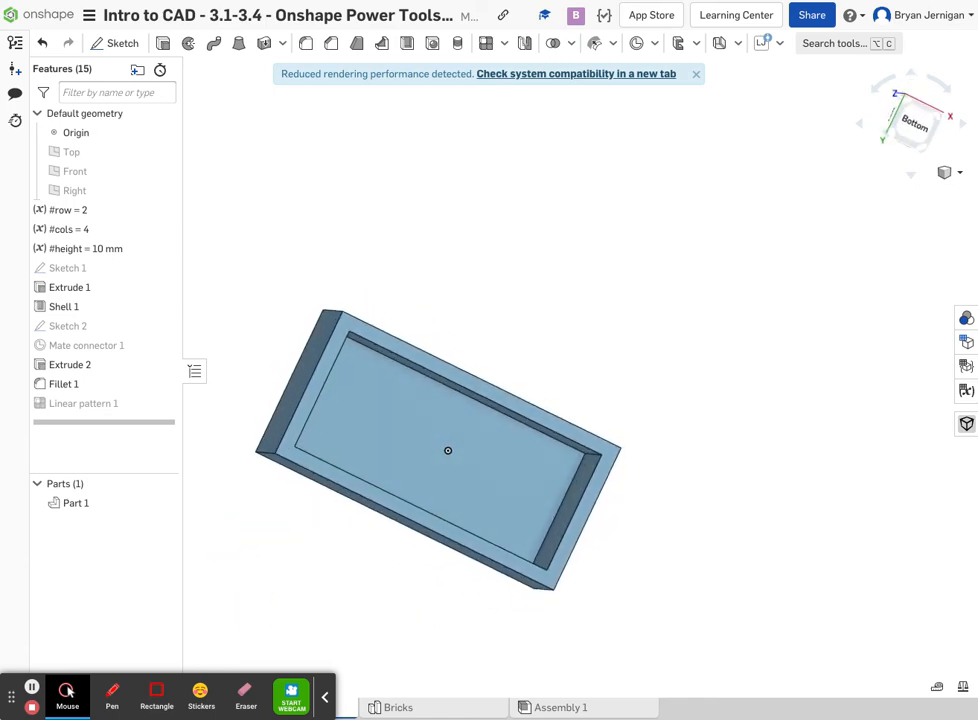
key(shift+6)
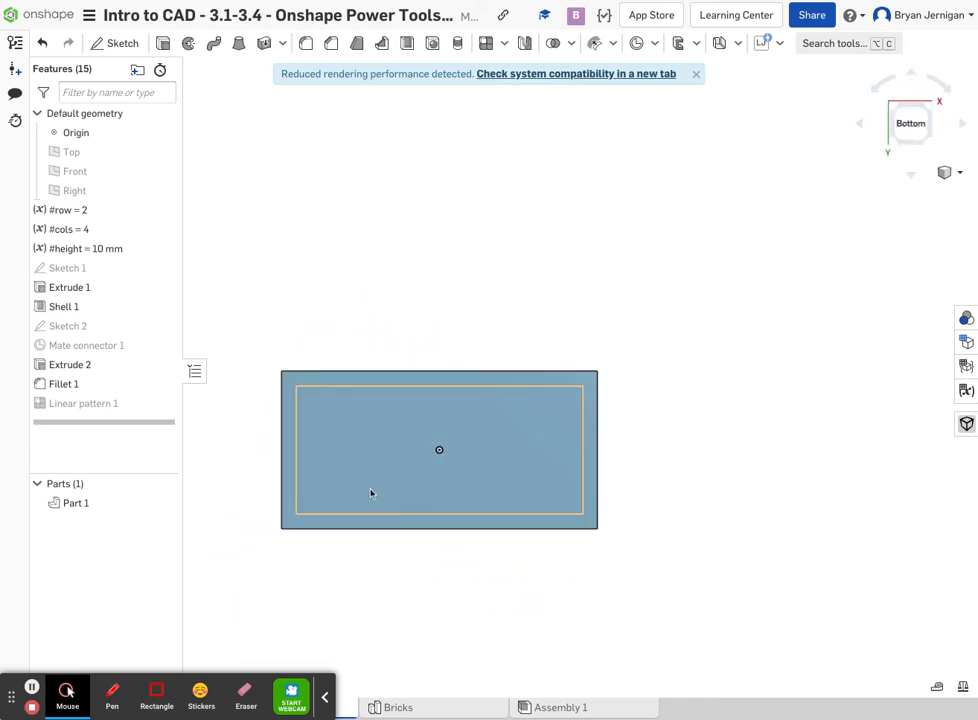
right_click(386, 465)
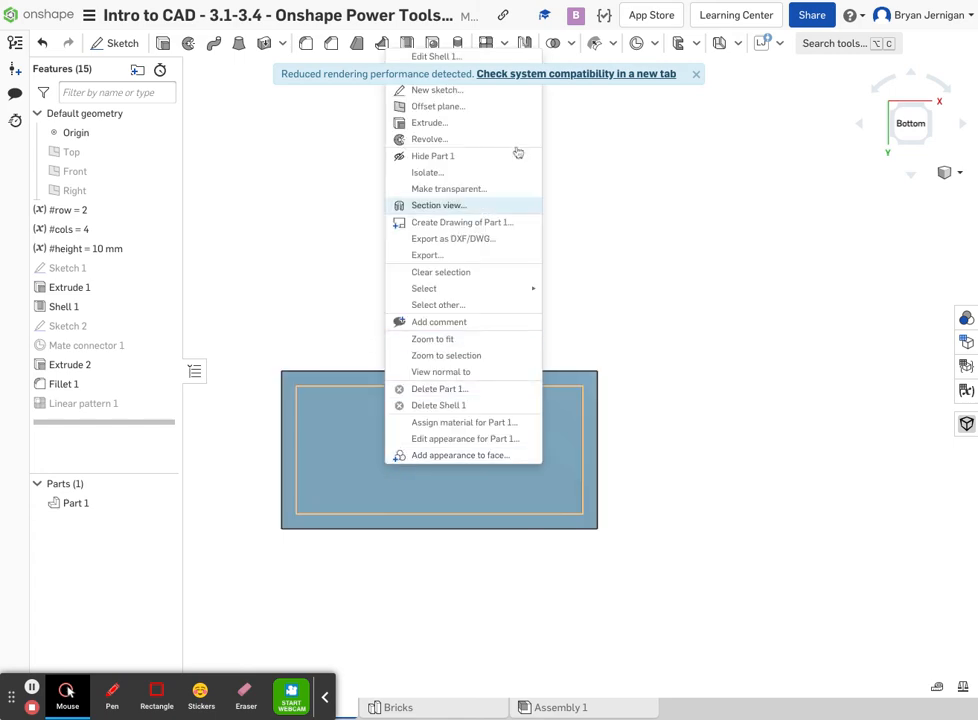
click(482, 95)
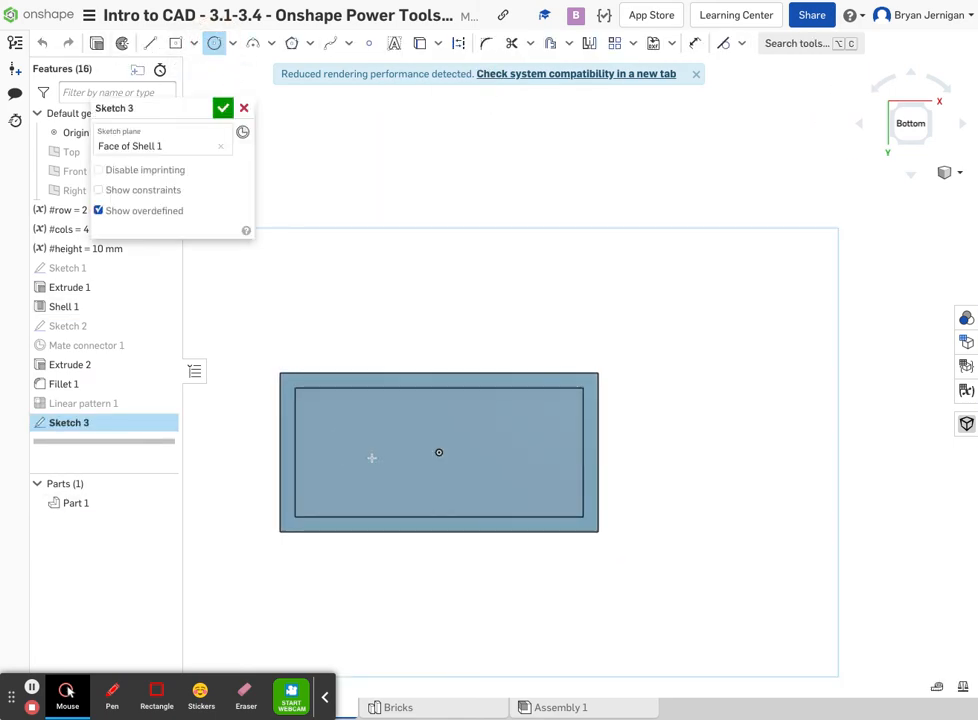
Sketch two concentric circles, about 5.2 mm and 3.6 mm in diameter, near the cavity's upper-left corner.
click(334, 426)
click(313, 413)
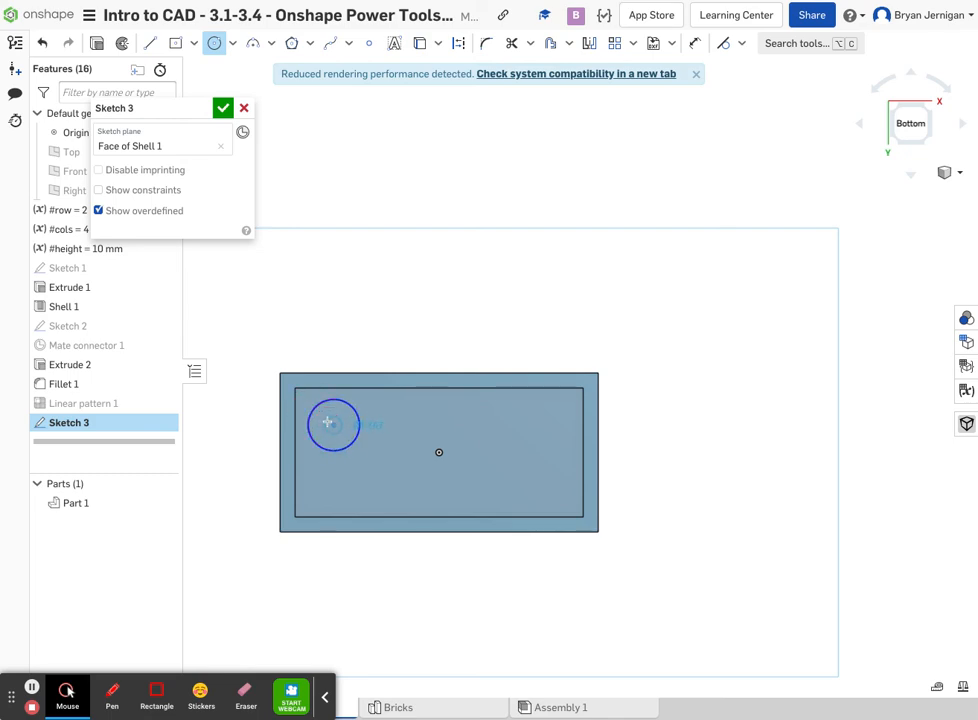
click(316, 421)
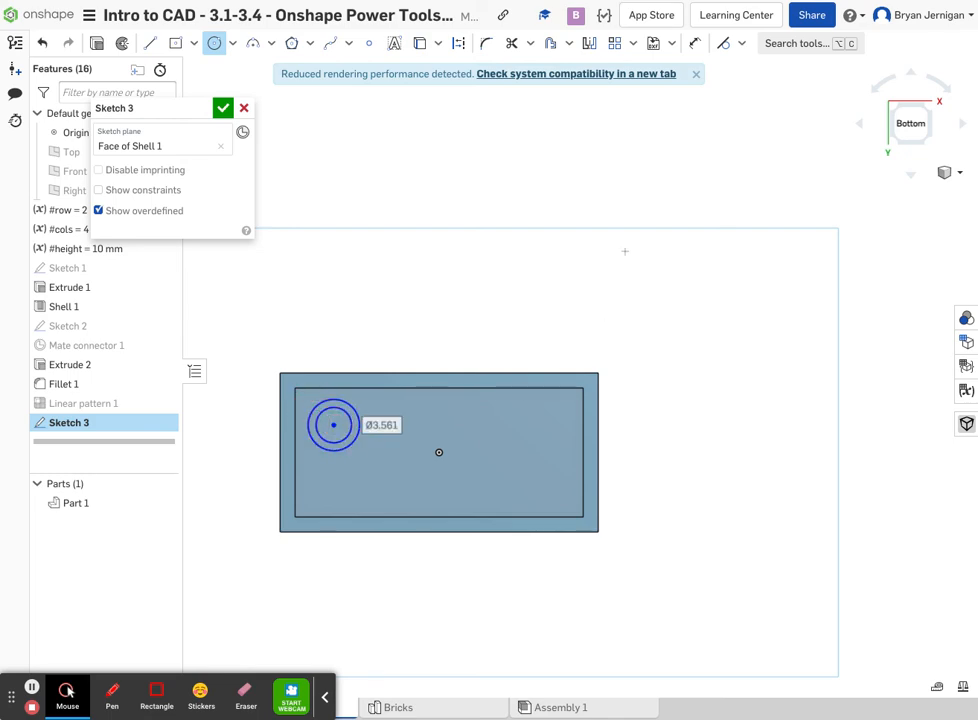
Dimension the outer circle's diameter as 6.314 mm.
click(696, 44)
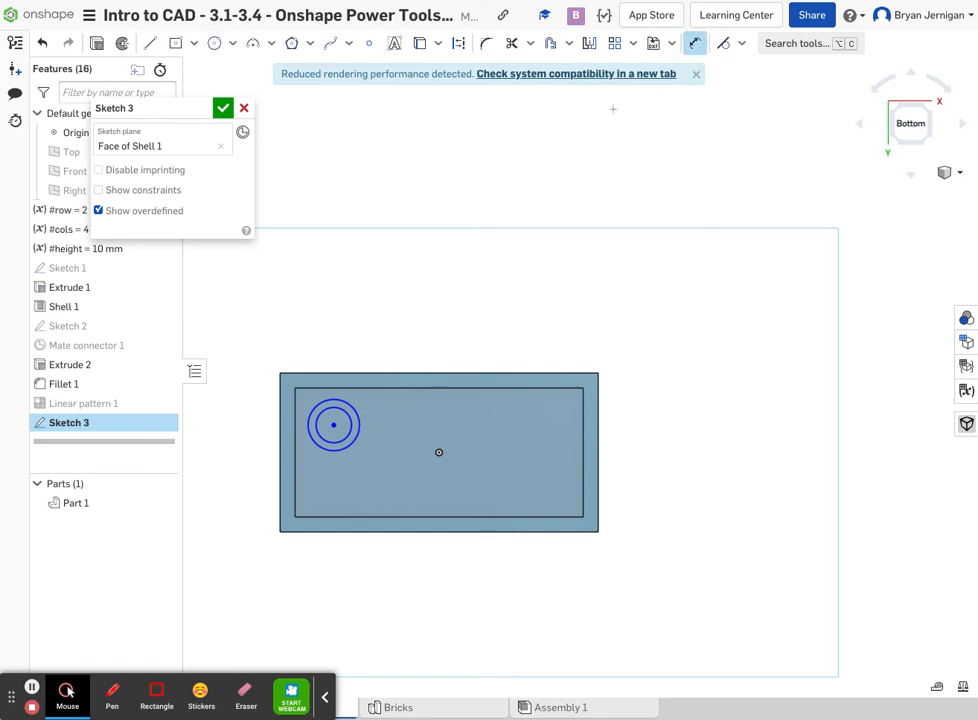
click(359, 410)
click(416, 320)
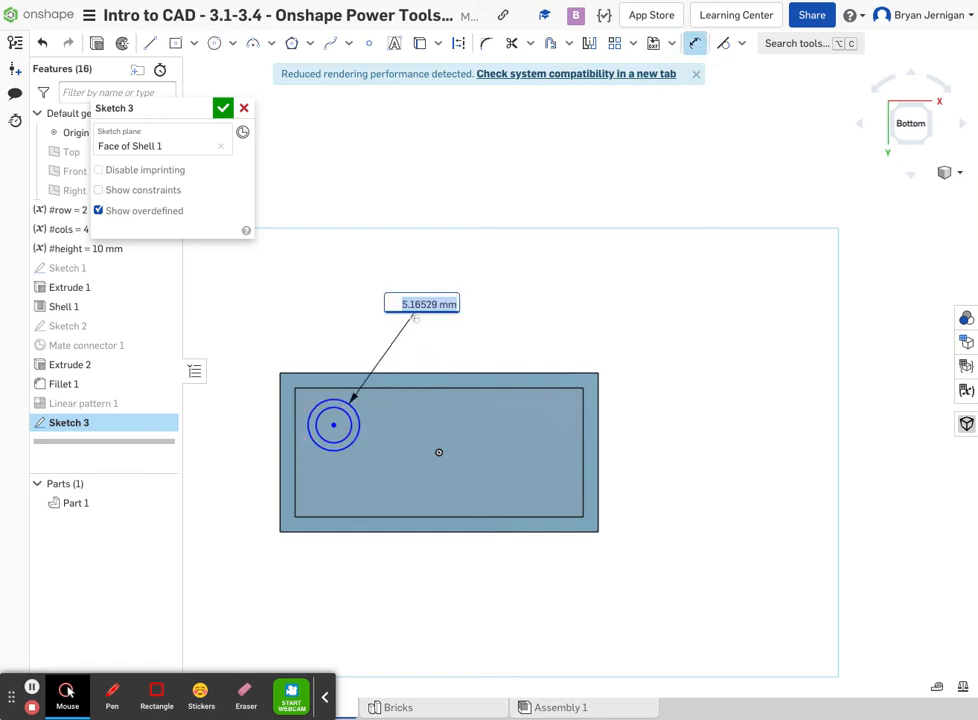
text(6)
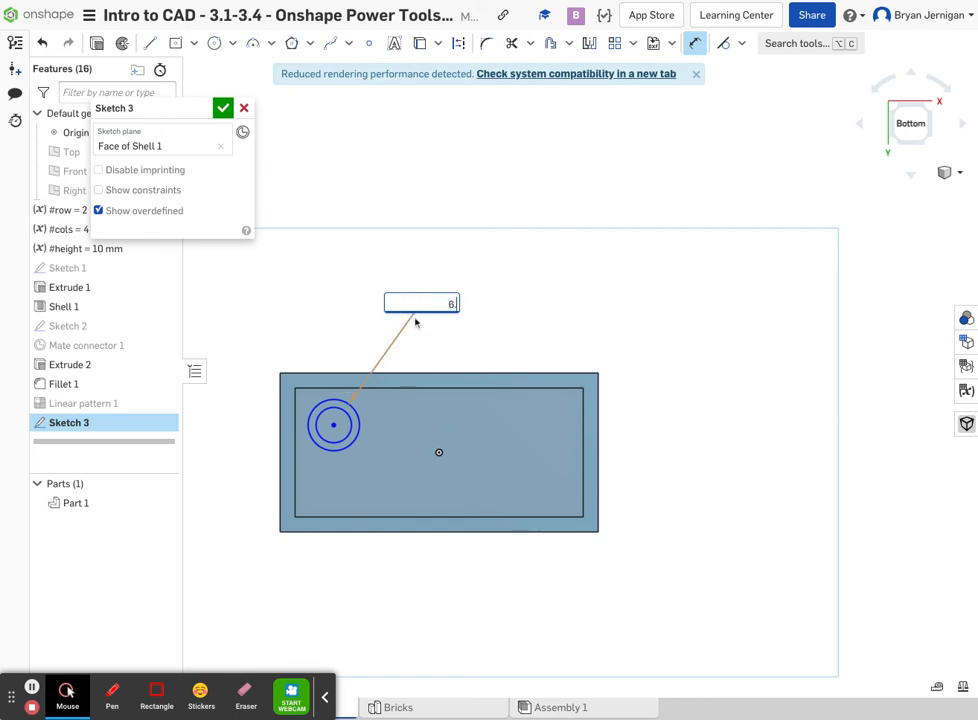
text(.314)
key(Return)
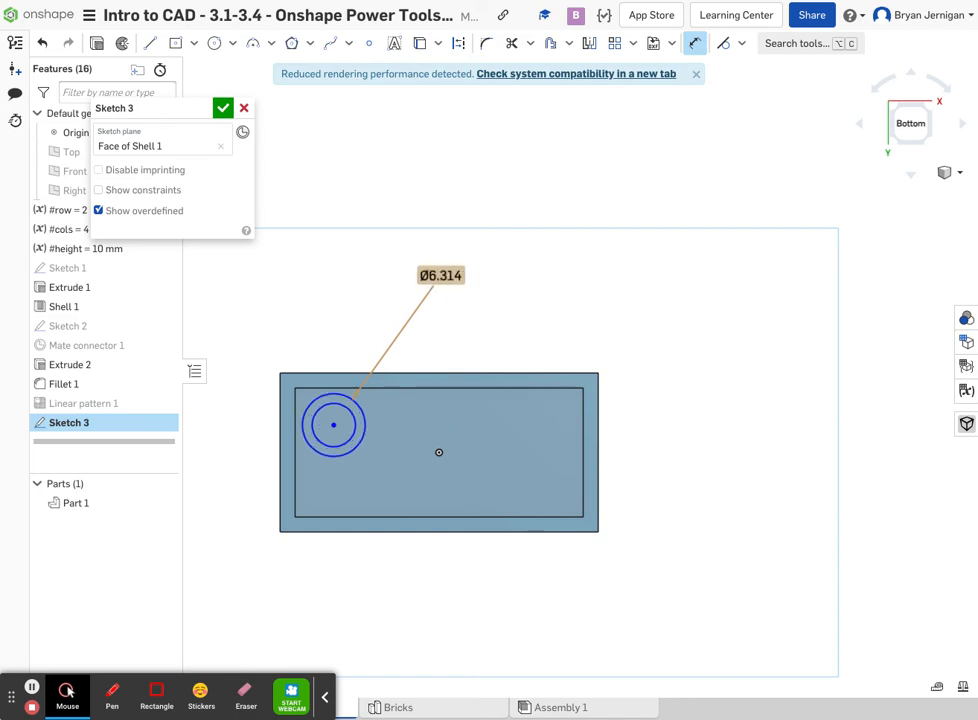
Try to dimension the inner circle's diameter, and delete the added dimension.
click(355, 430)
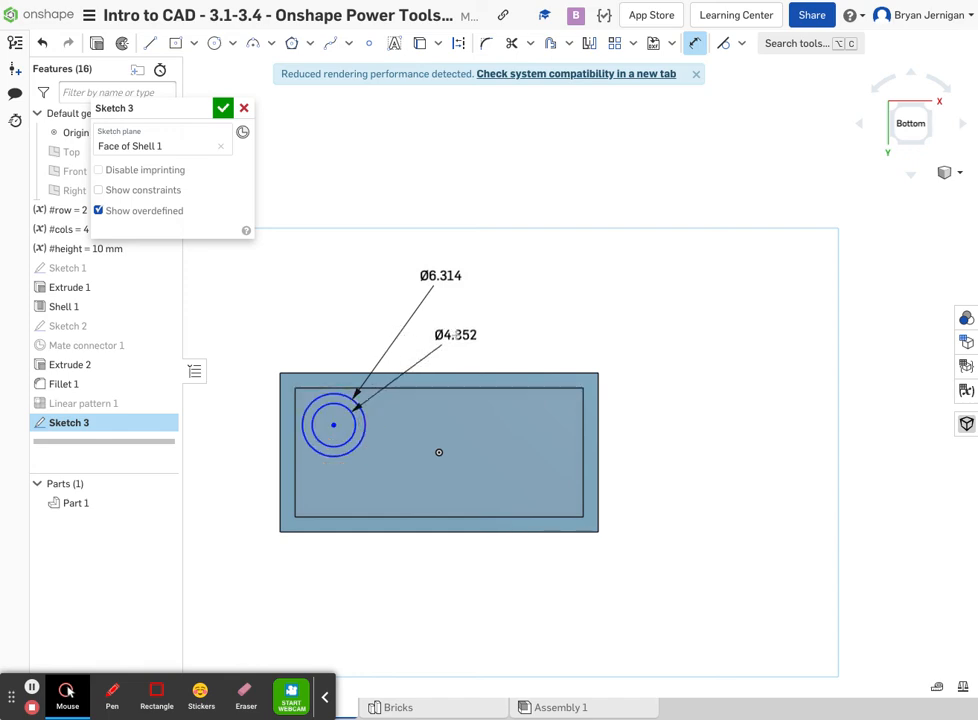
click(456, 336)
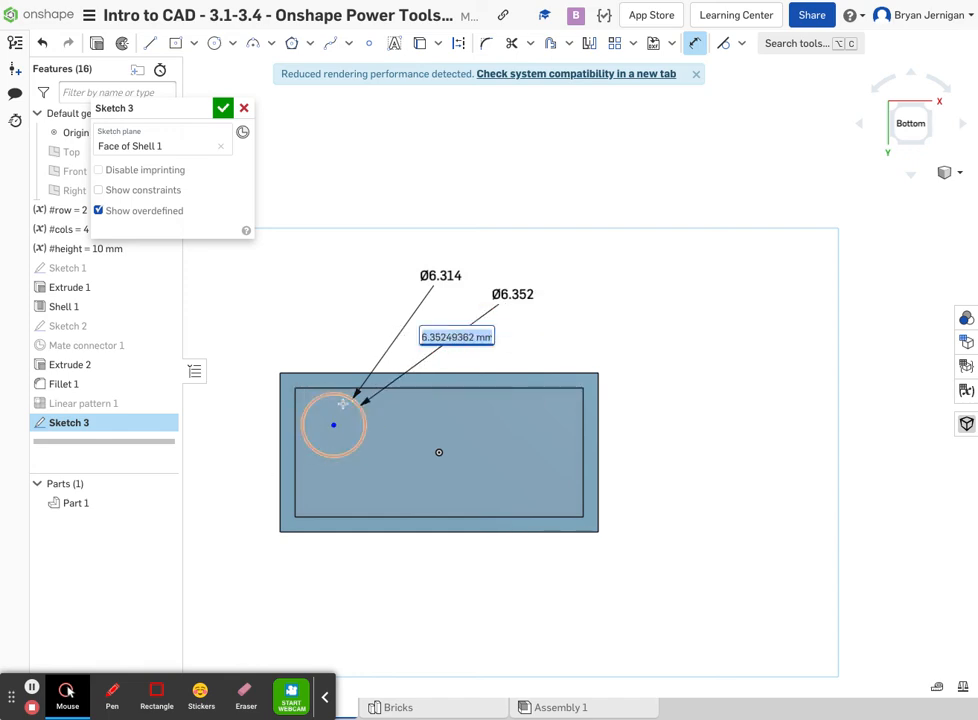
key(BackSpace)
click(620, 319)
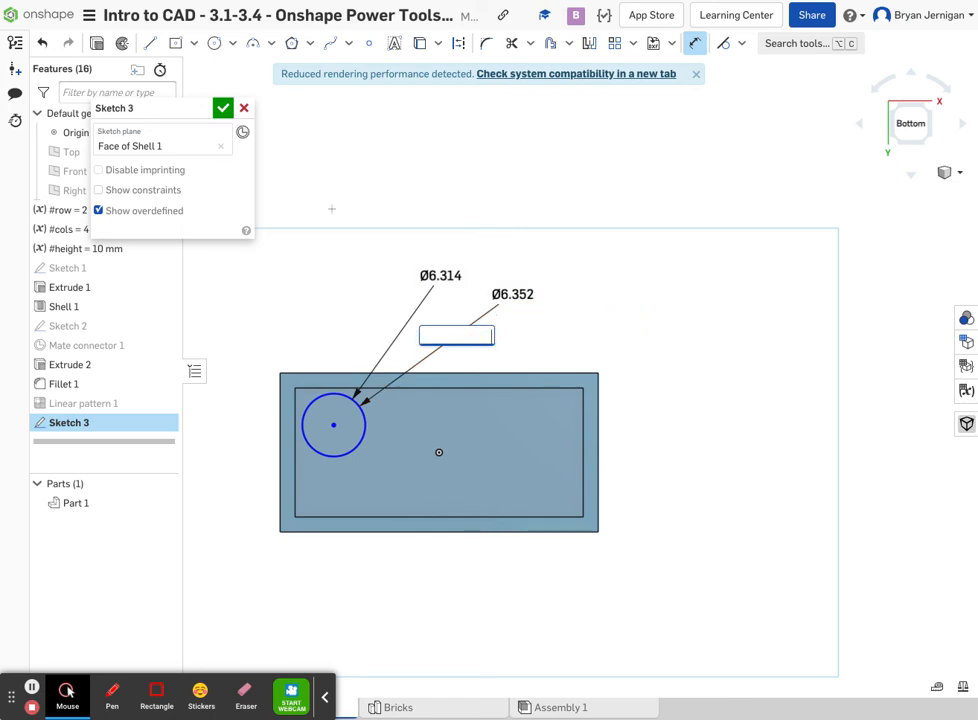
key(Escape)
key(Escape)
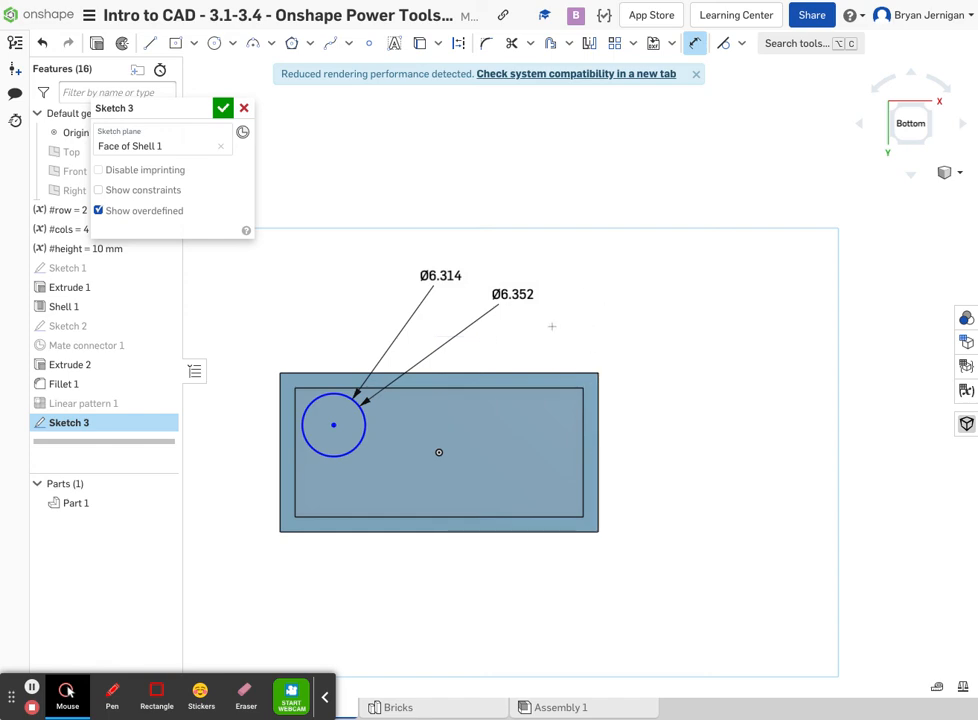
click(510, 295)
key(Delete)
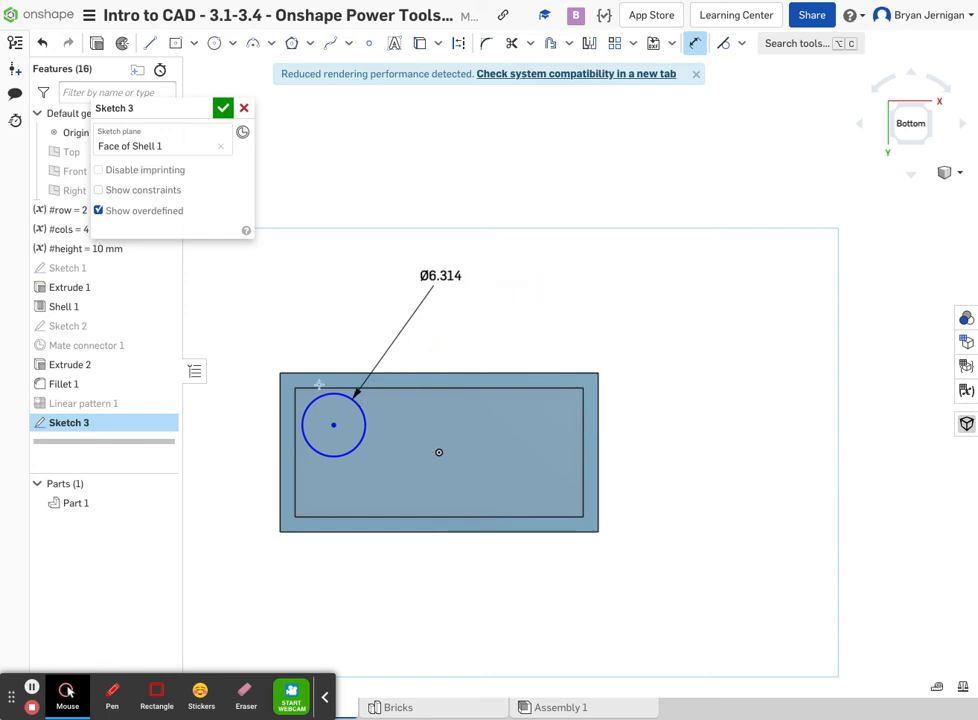
Sketch a new concentric circle about 3.5 mm in diameter inside the 6.314 mm circle.
click(214, 43)
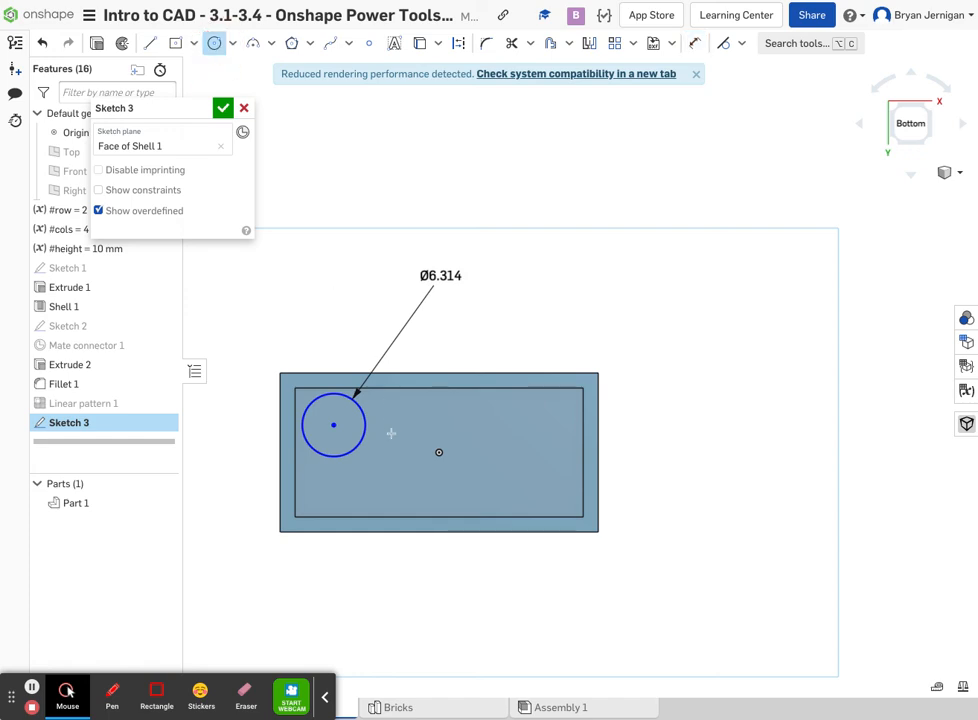
click(333, 425)
click(318, 417)
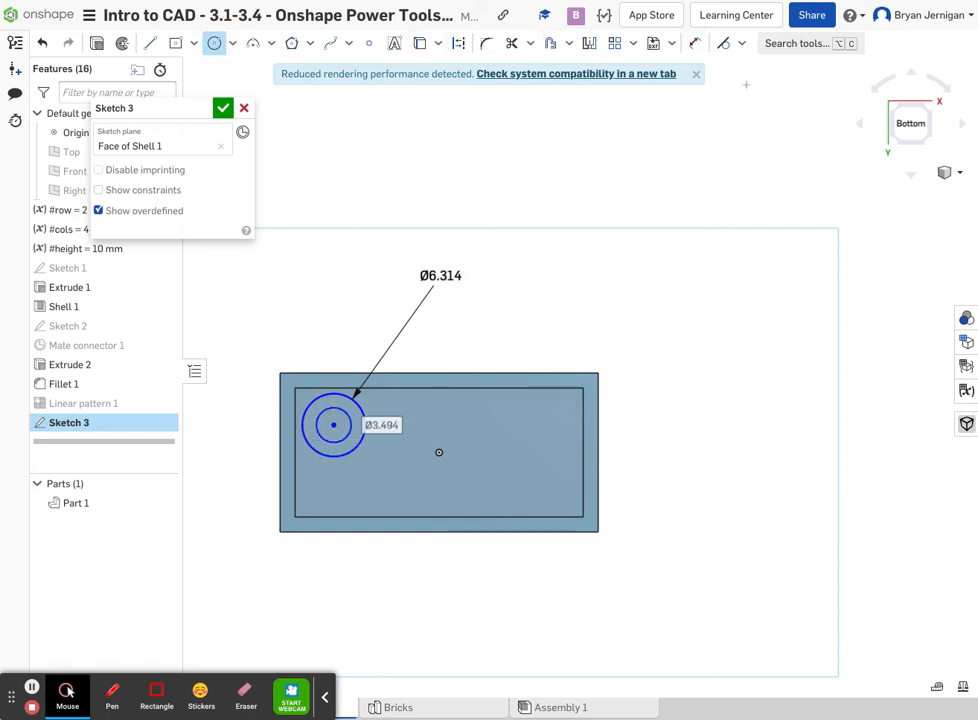
Dimension the radial gap between the outer circle and the new inner circle as 0.75 mm.
click(695, 43)
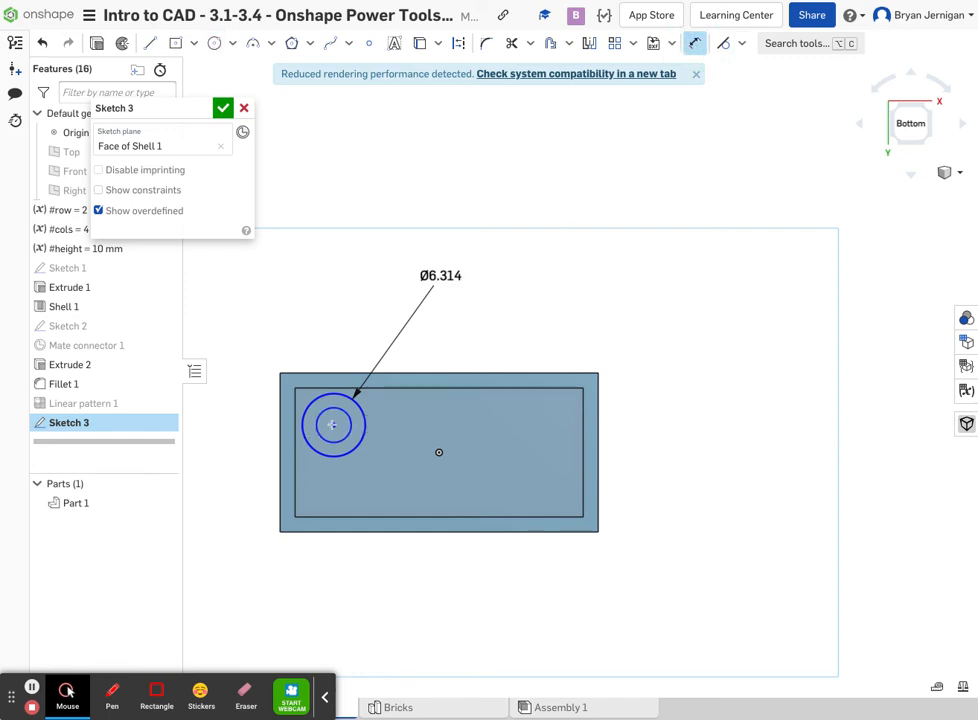
click(349, 415)
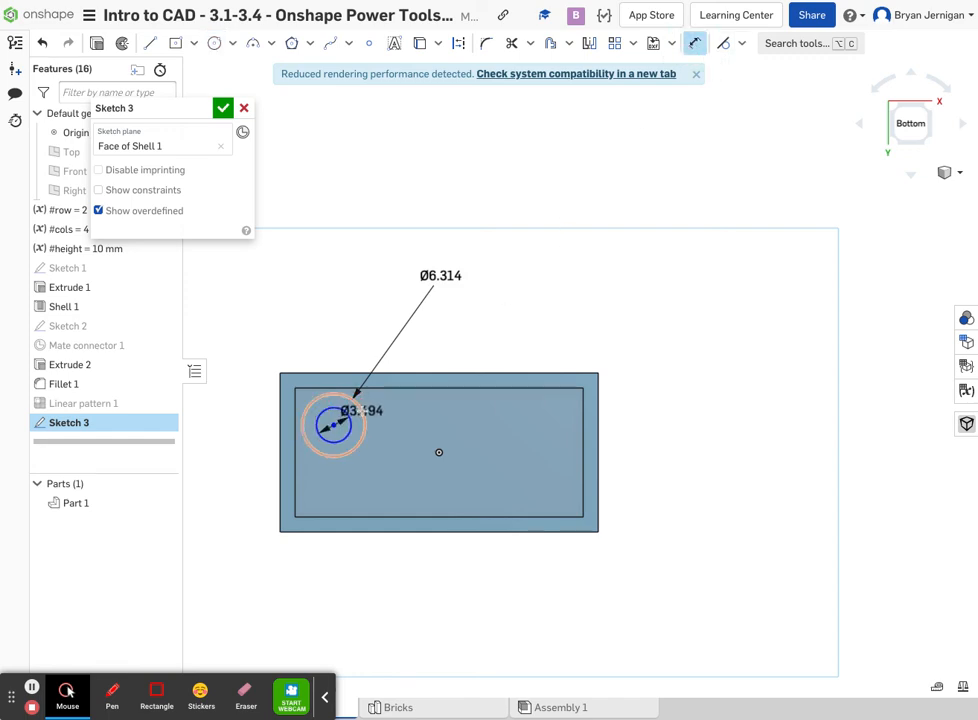
click(465, 338)
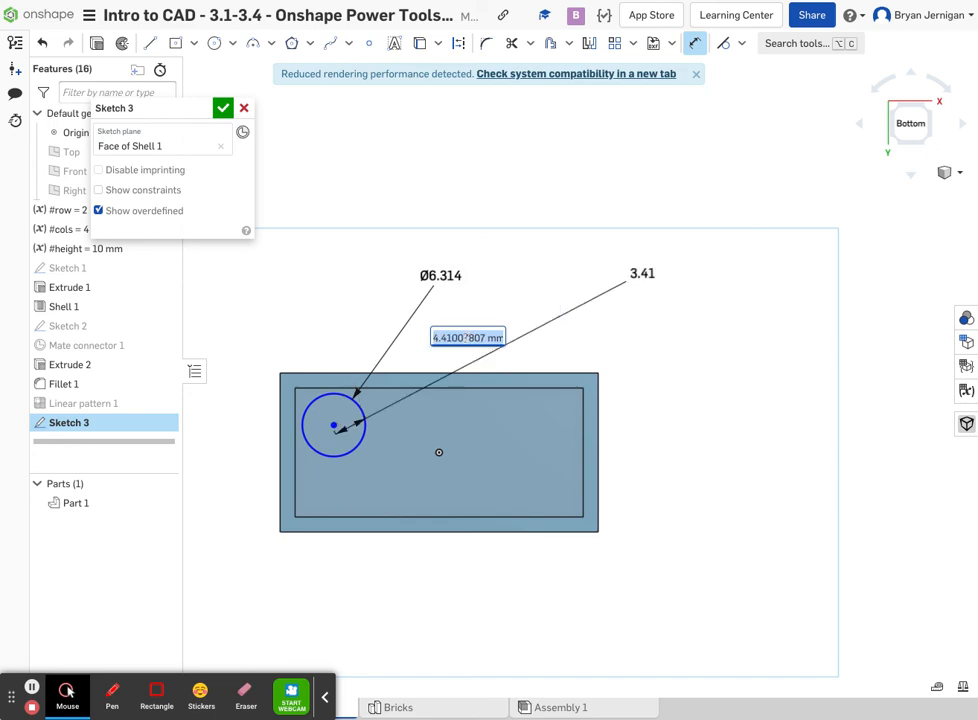
key(BackSpace)
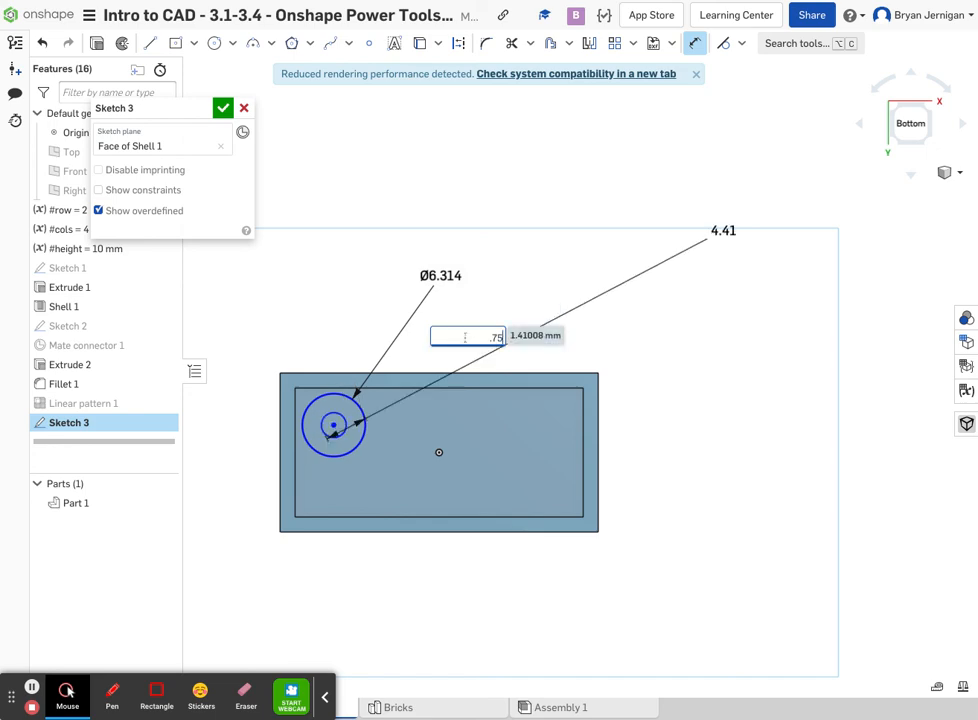
text(.75)
key(Return)
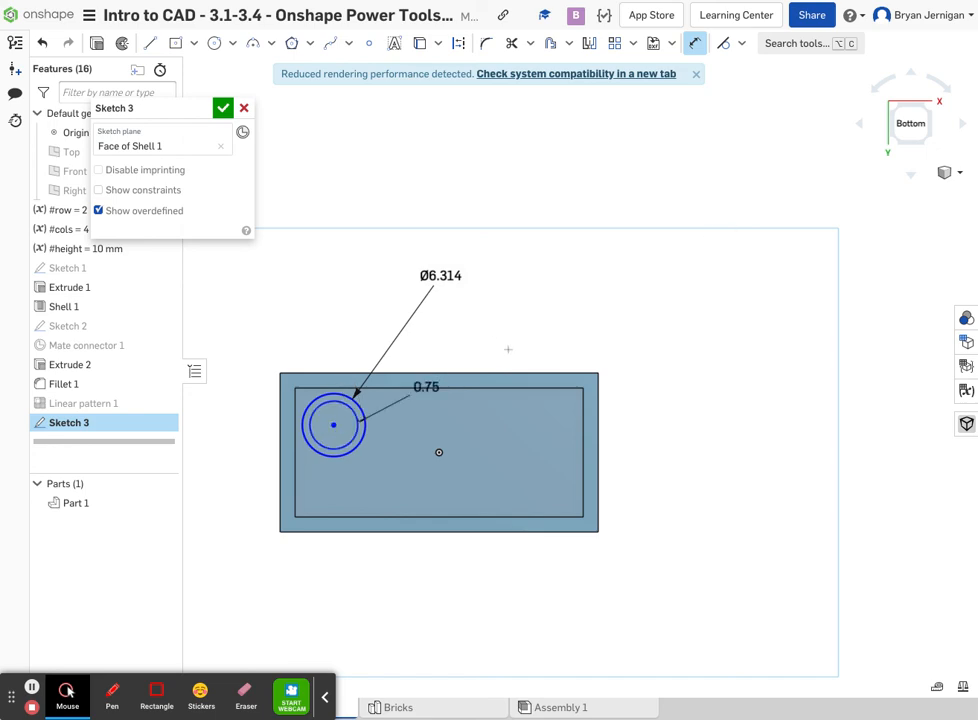
Dimension the circles' centre 6.5 mm below the cavity's upper inner edge.
click(334, 424)
click(327, 387)
click(230, 398)
scroll(230, 400, up, 1)
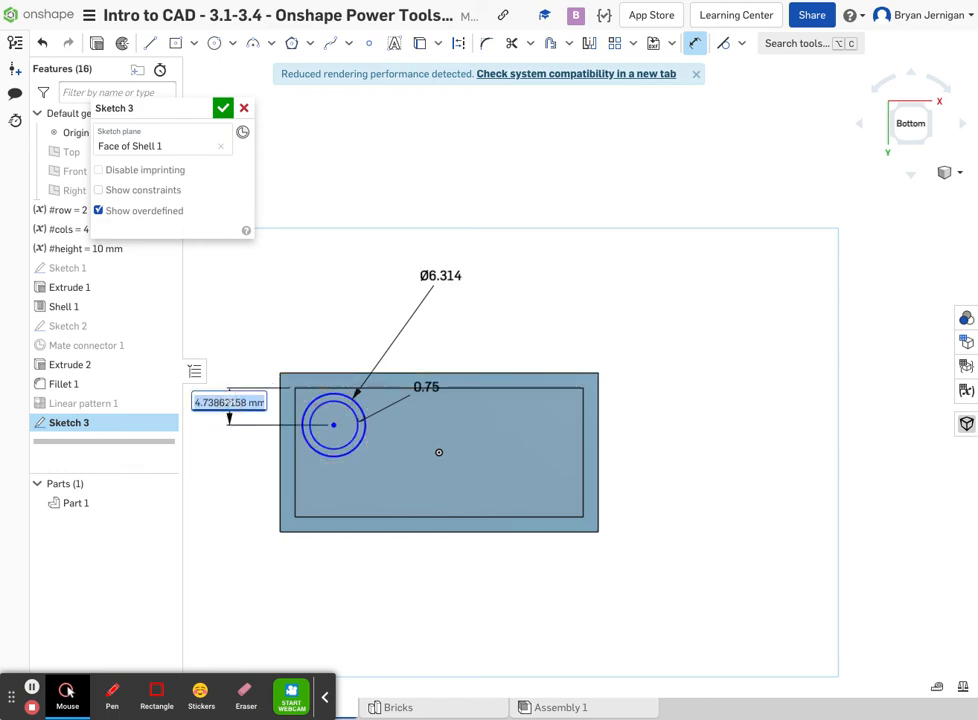
text(6.5)
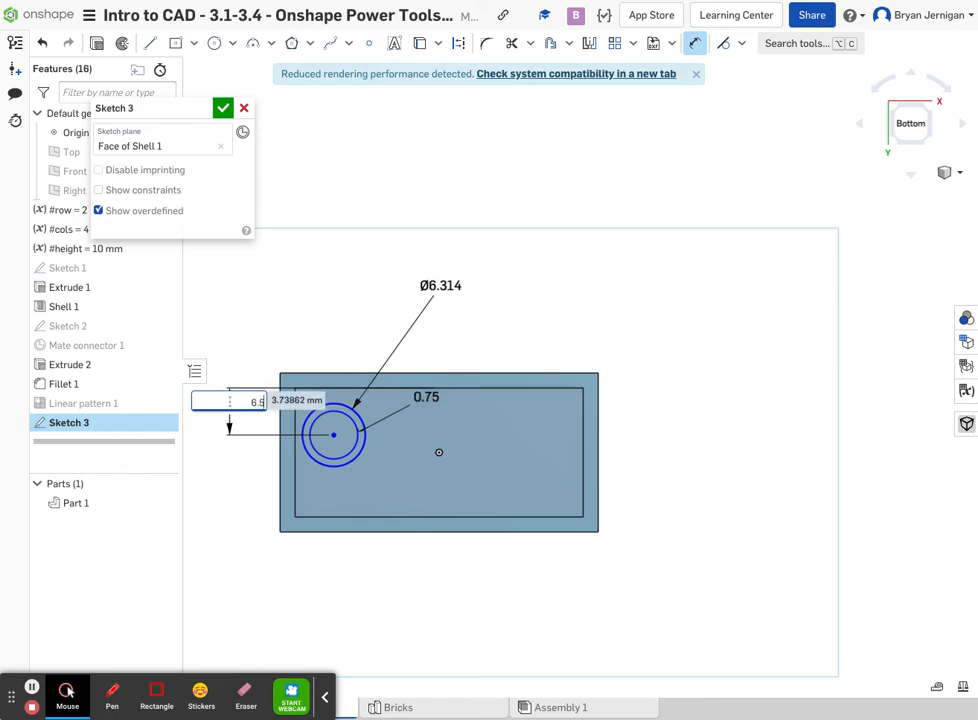
key(Return)
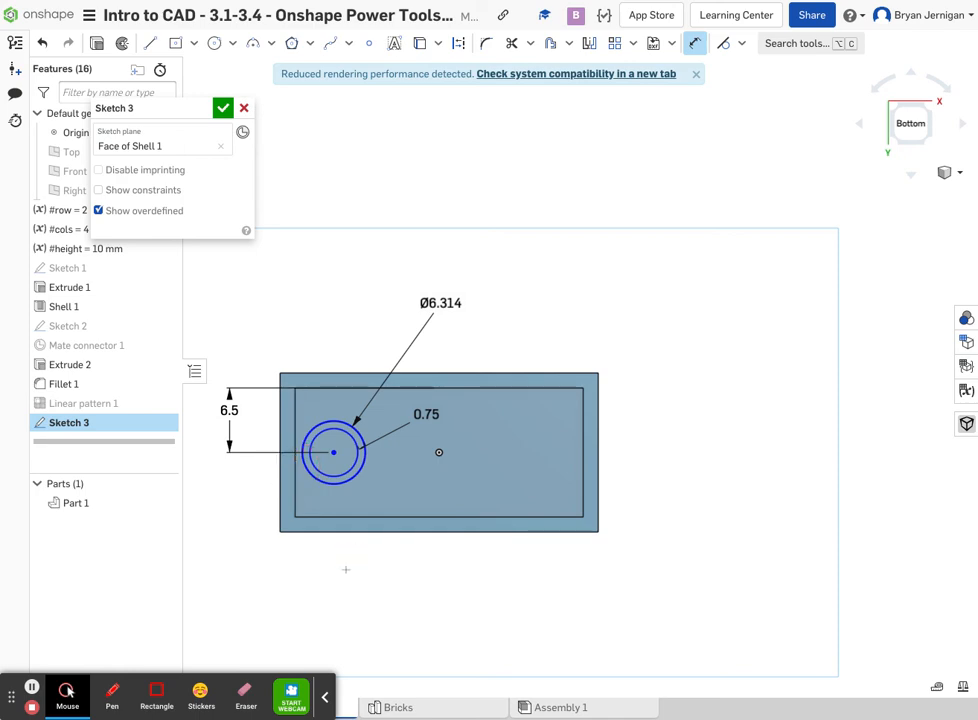
Dimension the horizontal distance from the circles' centre to the cavity's left inner edge, accepting the proposed value.
click(334, 452)
click(295, 470)
click(301, 474)
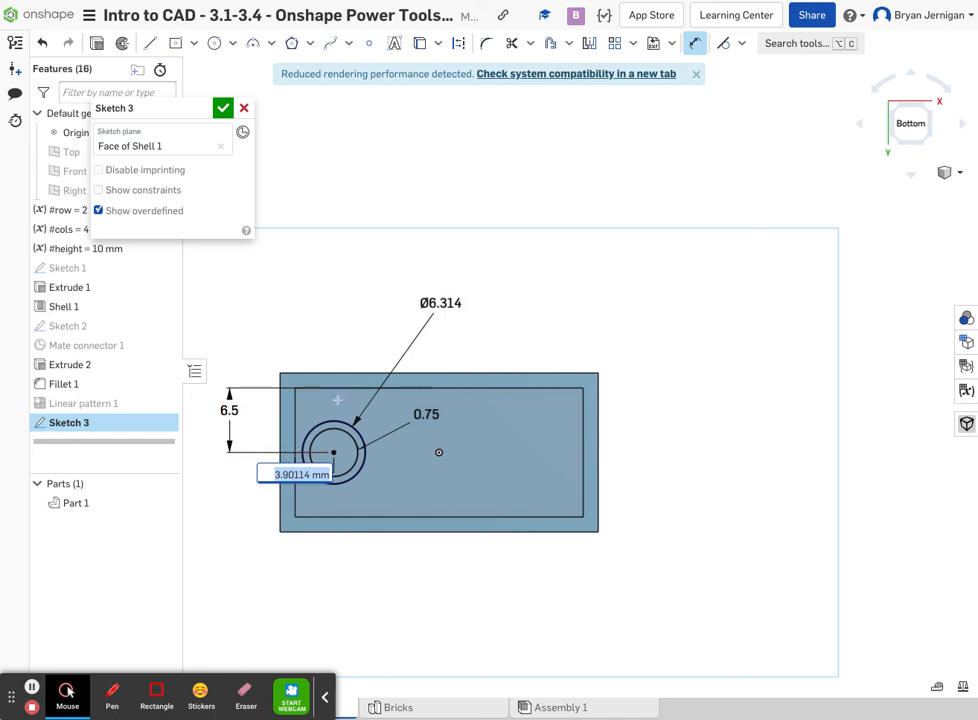
key(Return)
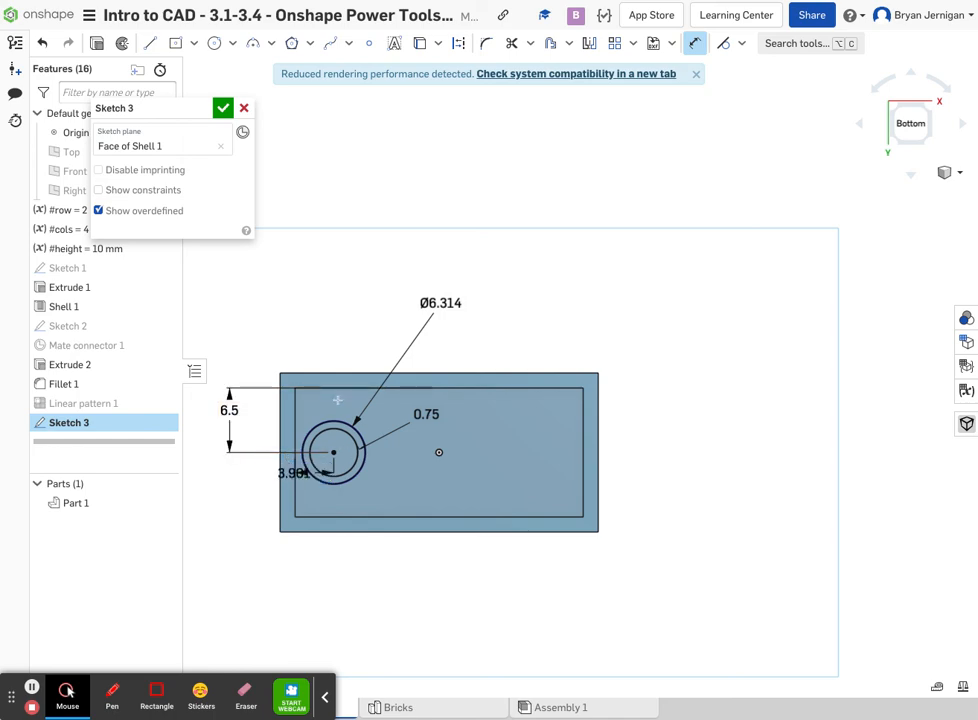
Dimension the diameter of the leftover circle overlapping the 6.314 mm circle as 1 mm.
click(314, 469)
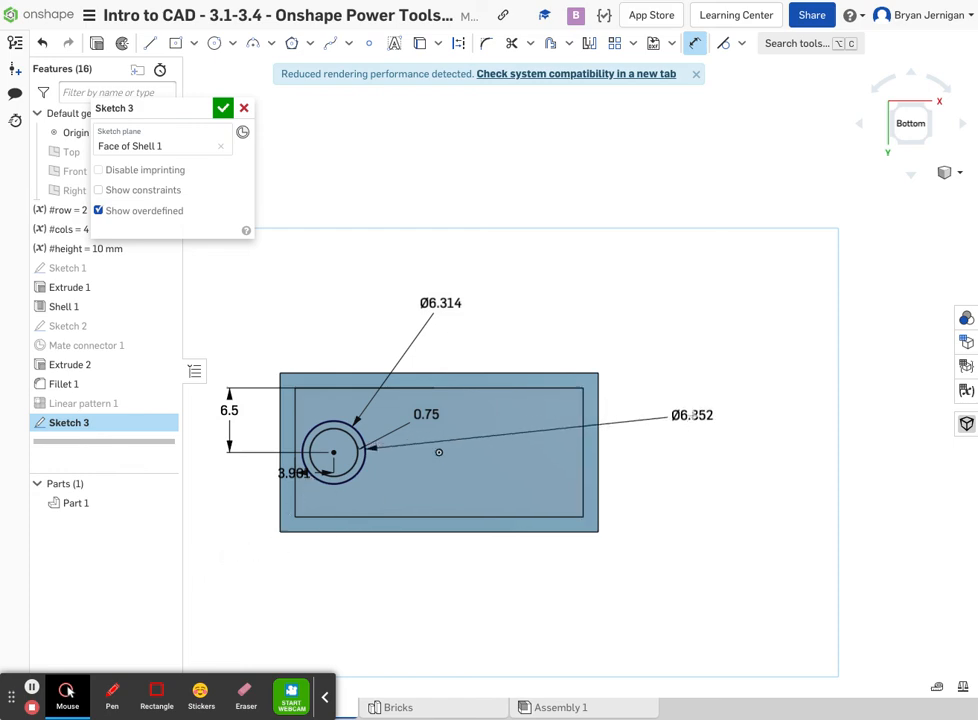
key(grave)
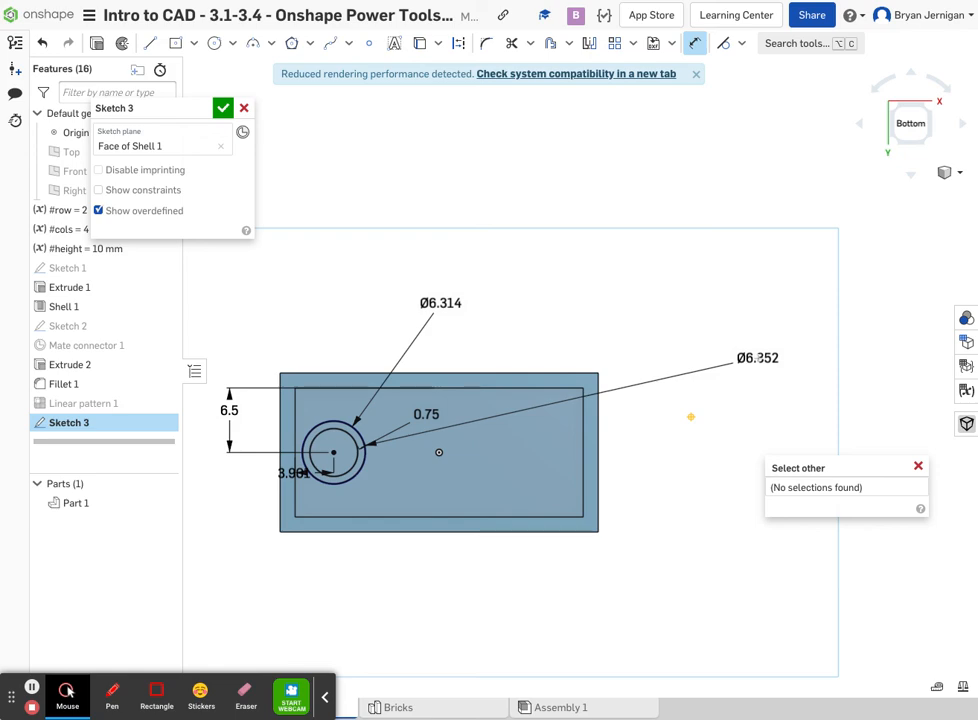
click(697, 381)
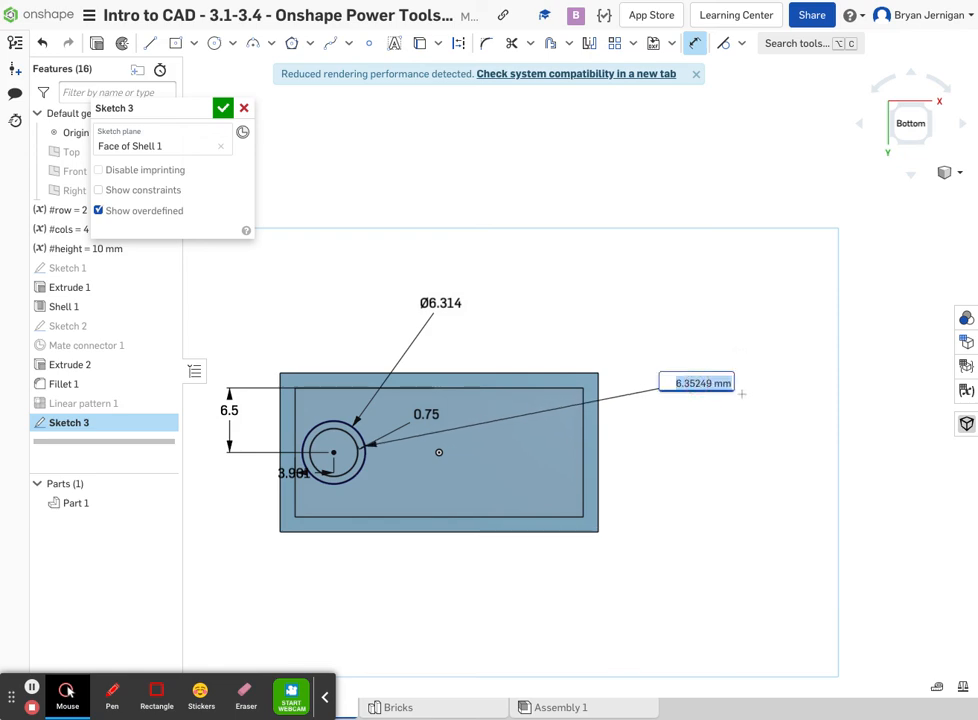
key(BackSpace)
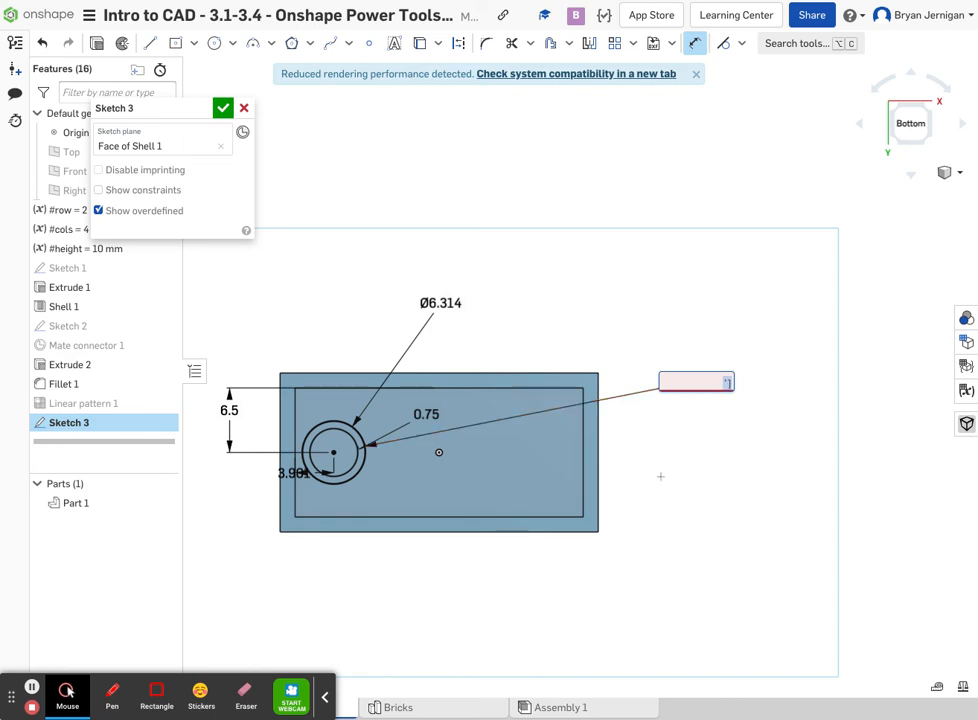
text(wfgbds)
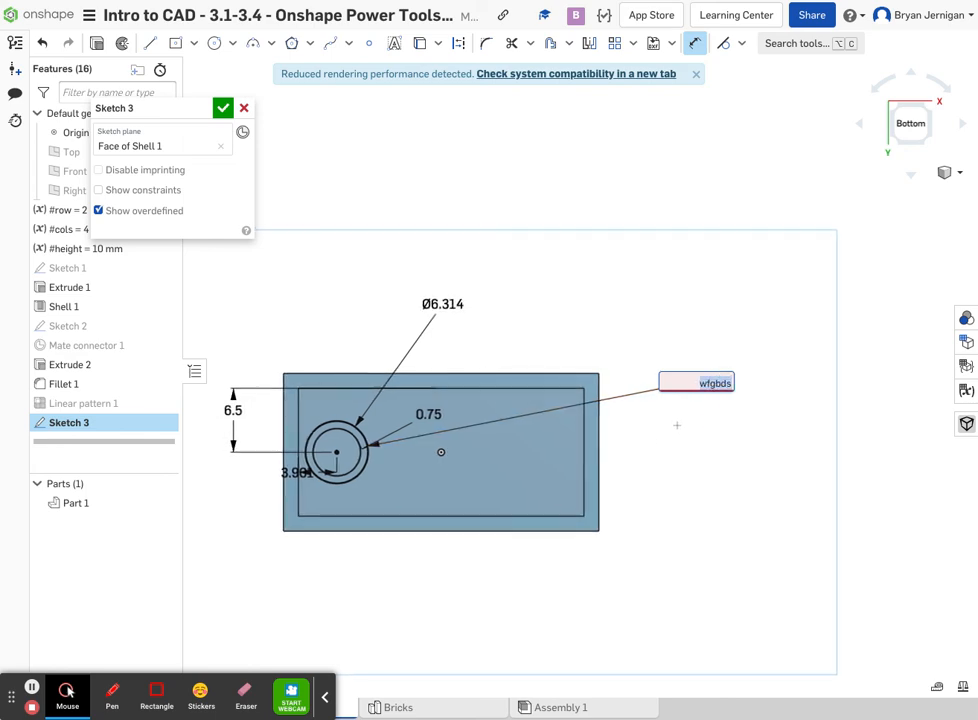
key(BackSpace)
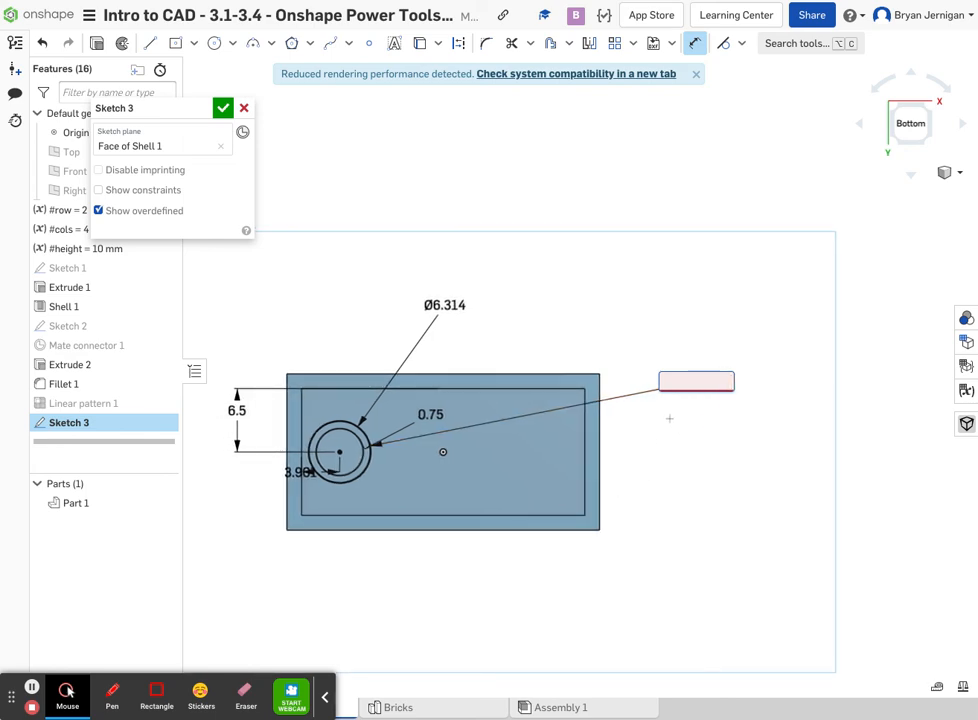
text(1)
key(Return)
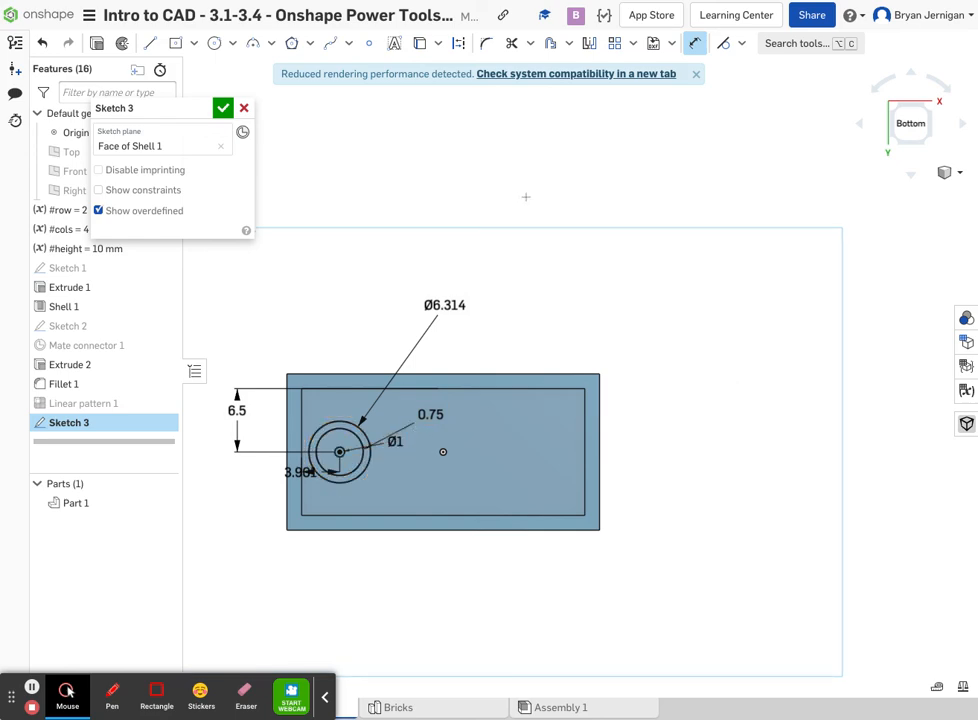
Delete the 1 mm diameter dimension and the horizontal dimension locating the circles' centre.
click(694, 44)
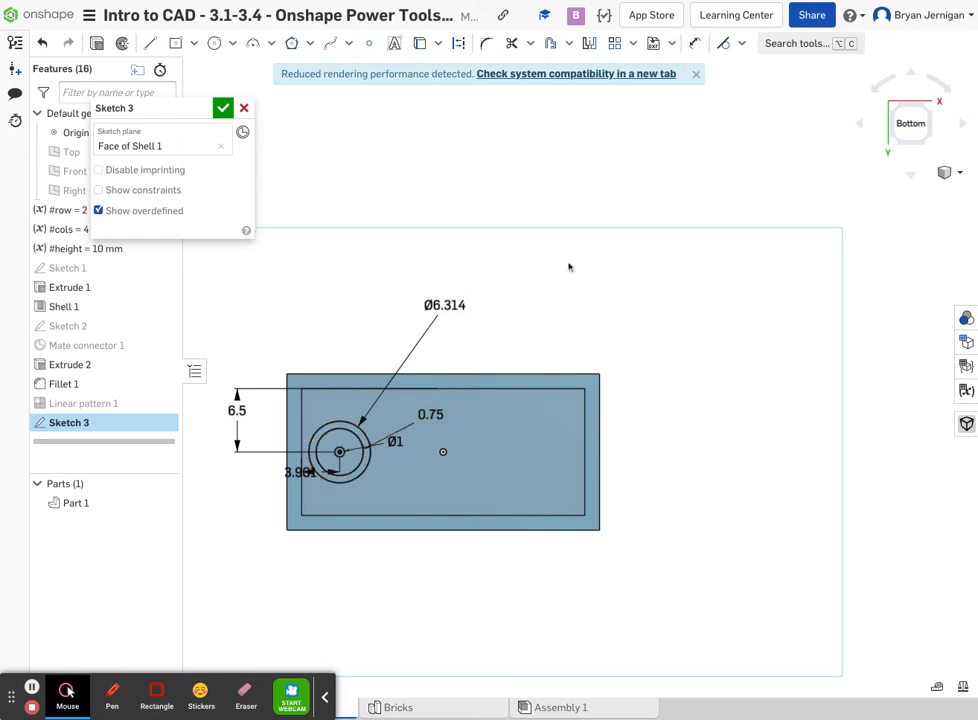
click(396, 442)
key(Delete)
click(313, 472)
key(Delete)
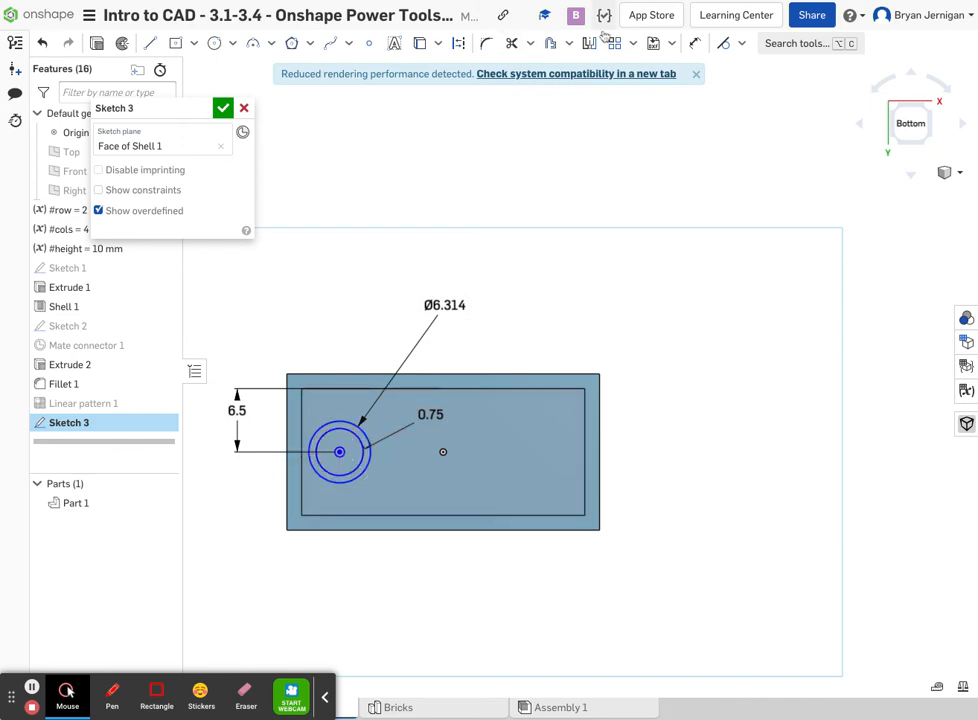
Delete the small leftover circle at the centre of the two concentric circles.
click(696, 45)
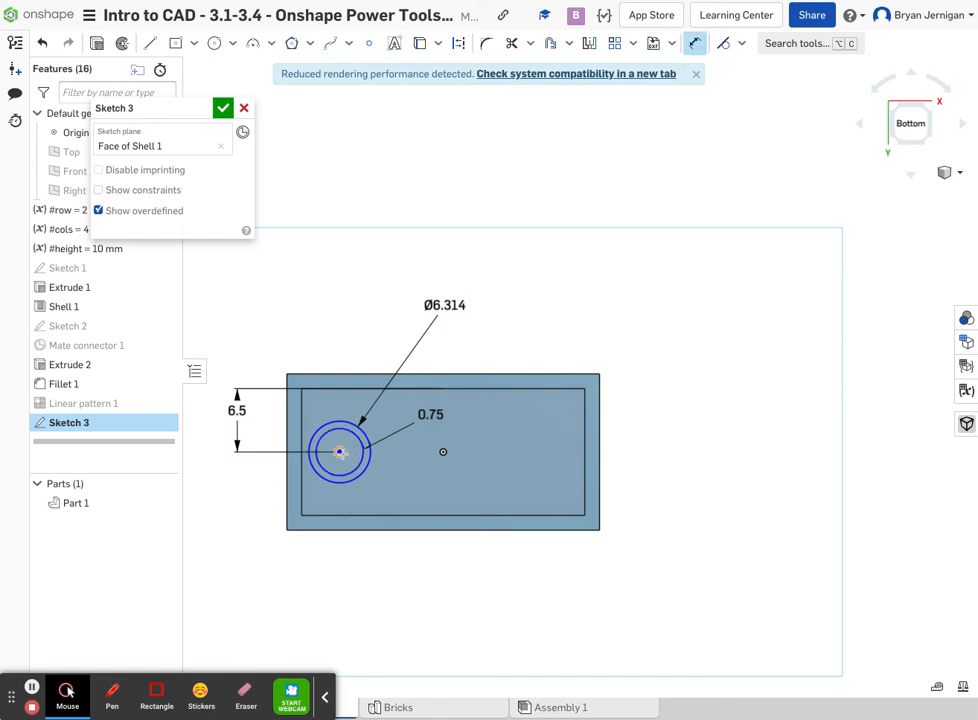
scroll(339, 453, up, 3)
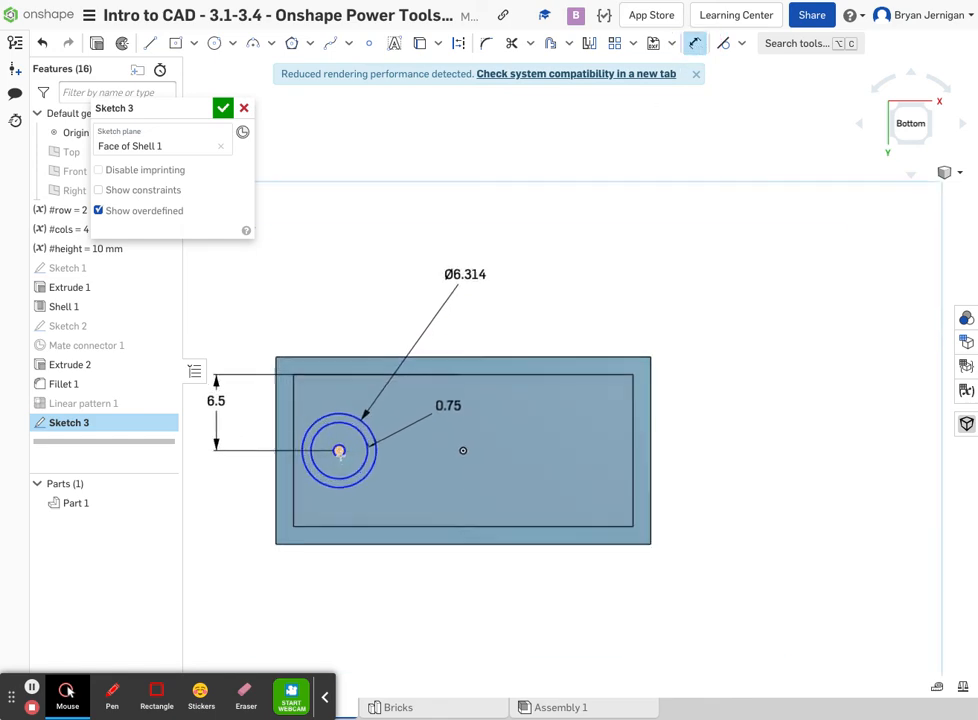
scroll(339, 450, up, 1)
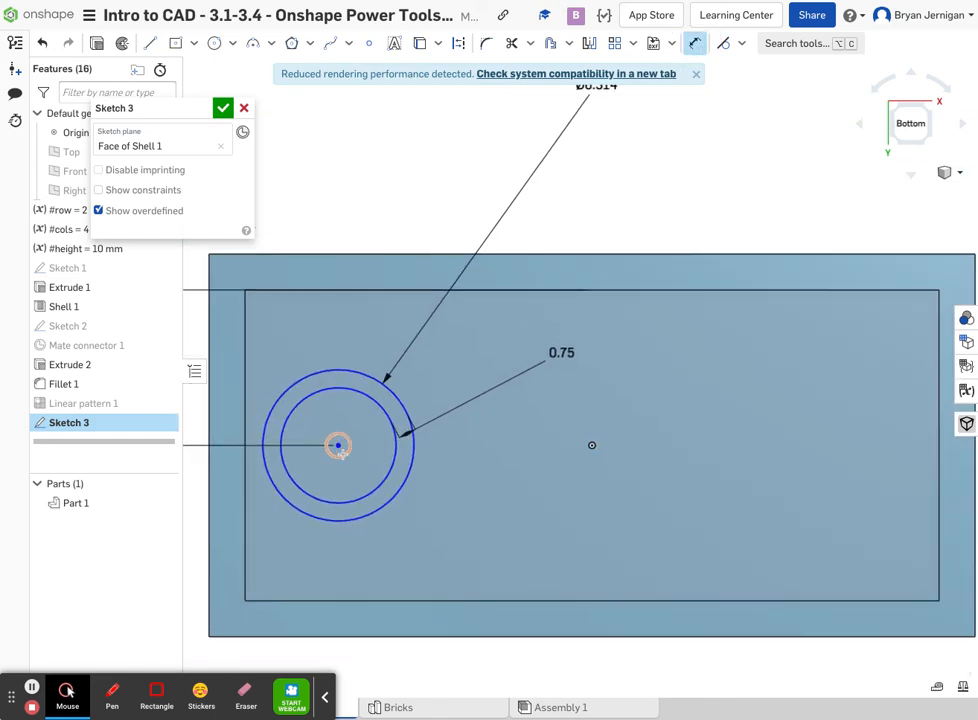
click(338, 445)
click(692, 43)
click(336, 444)
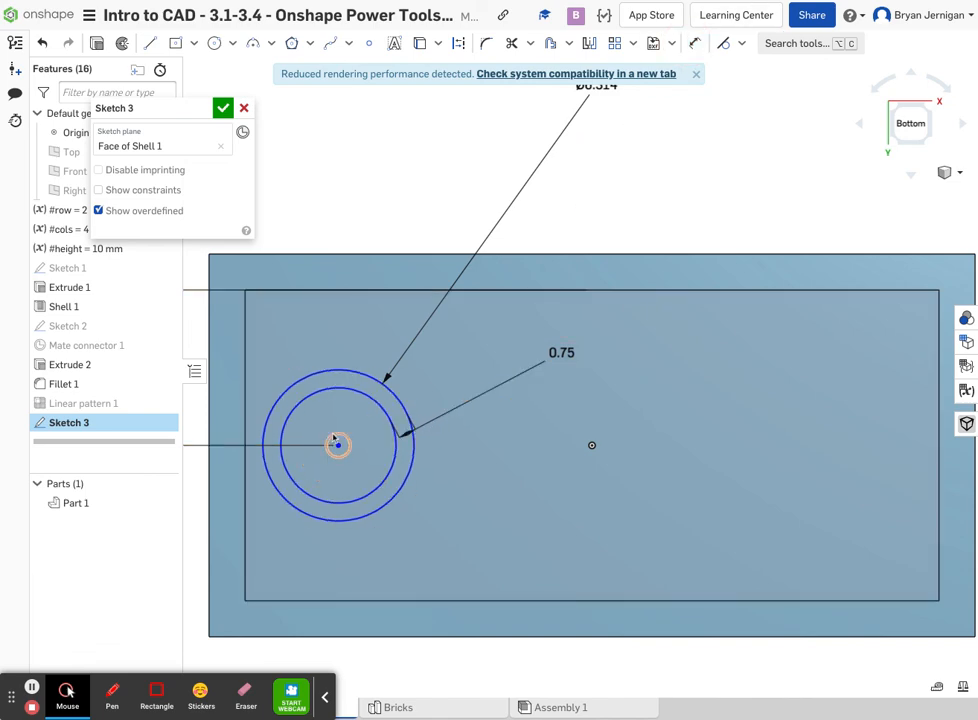
Dimension the circles' centre 6.5 mm horizontally from the cavity's left inner edge and finish the sketch.
click(695, 43)
click(338, 445)
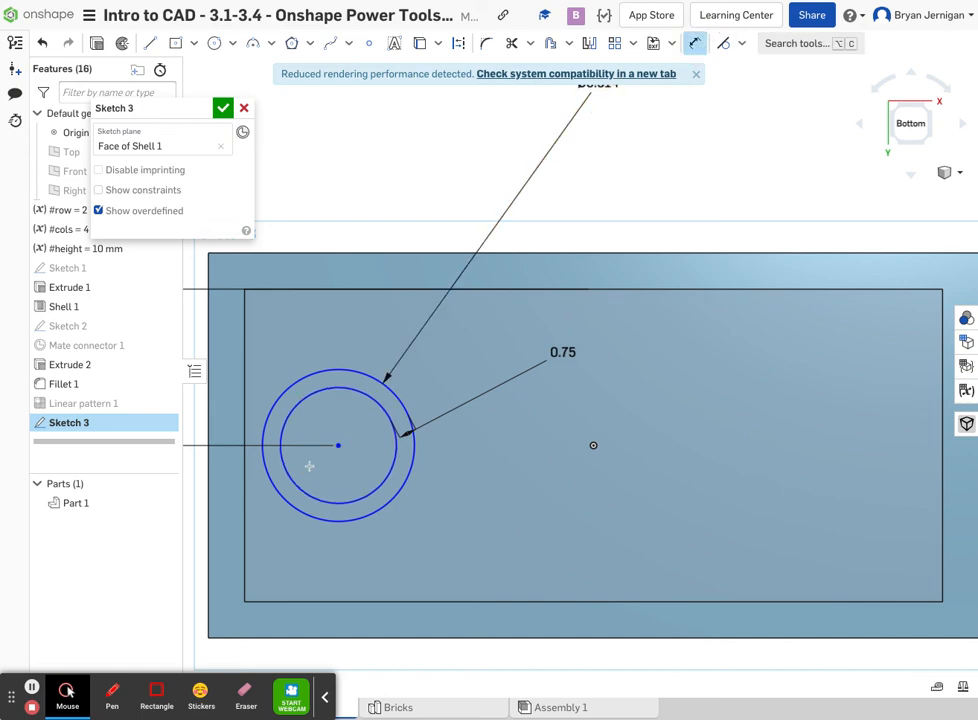
click(245, 555)
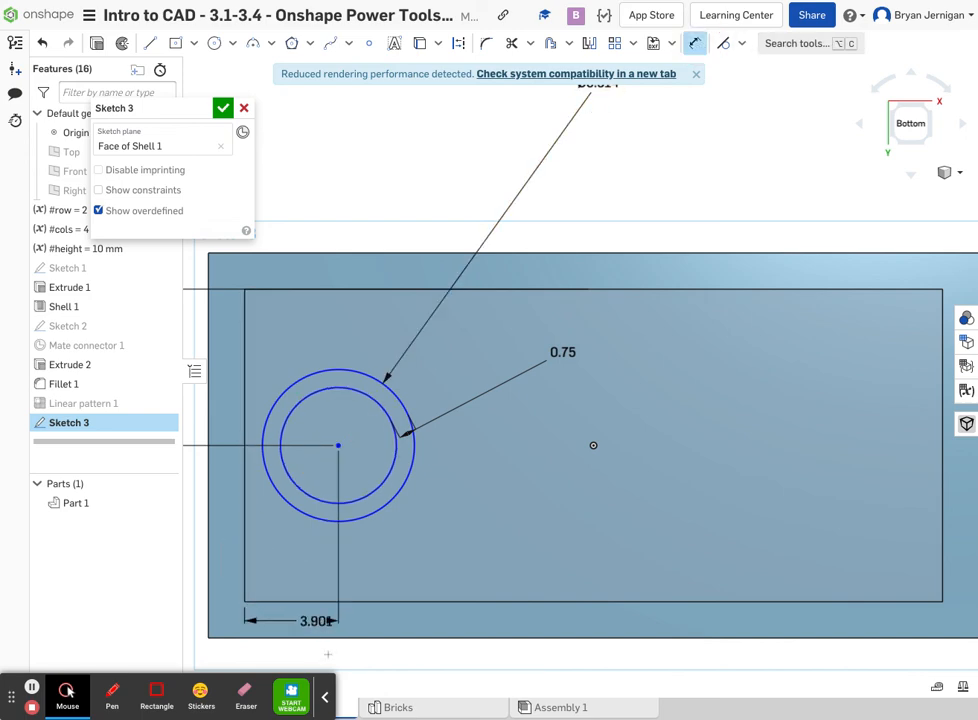
click(314, 651)
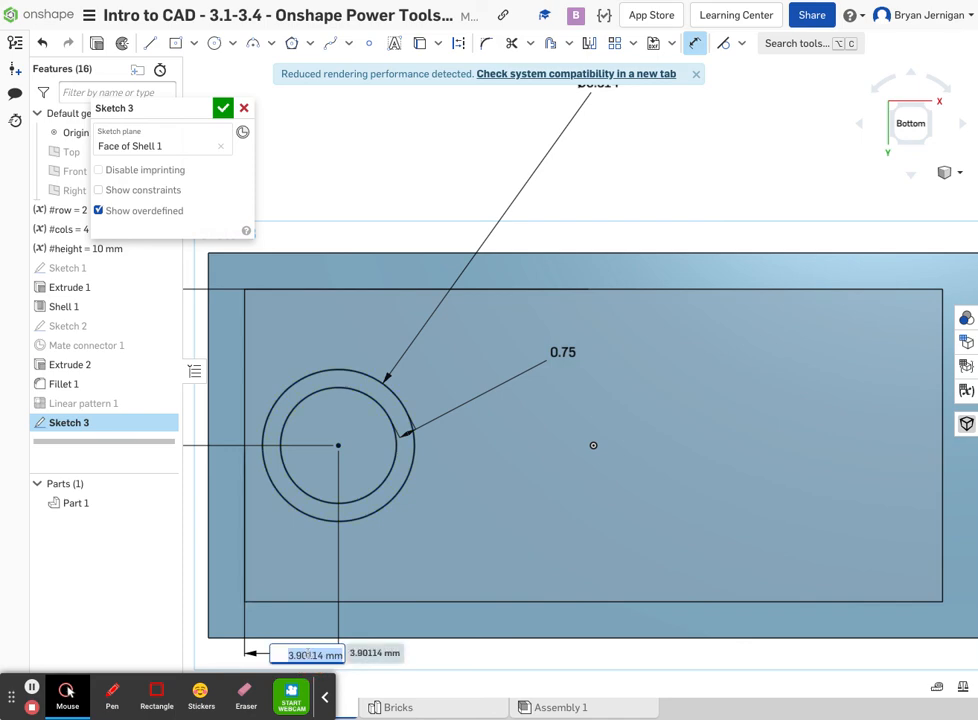
text(6)
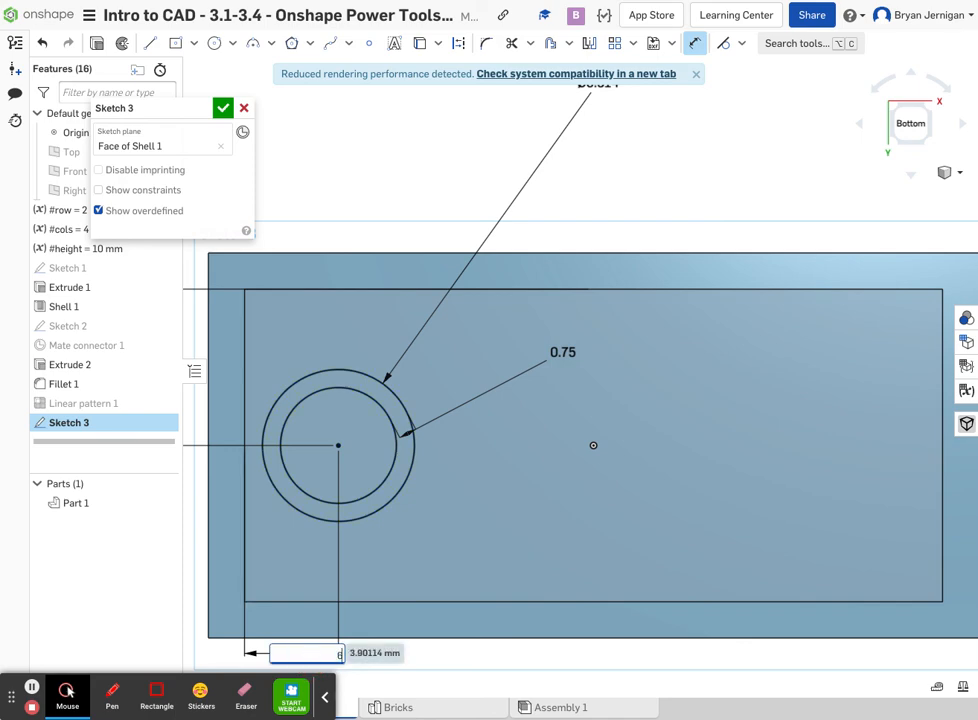
text(.5)
key(Return)
scroll(490, 627, down, 4)
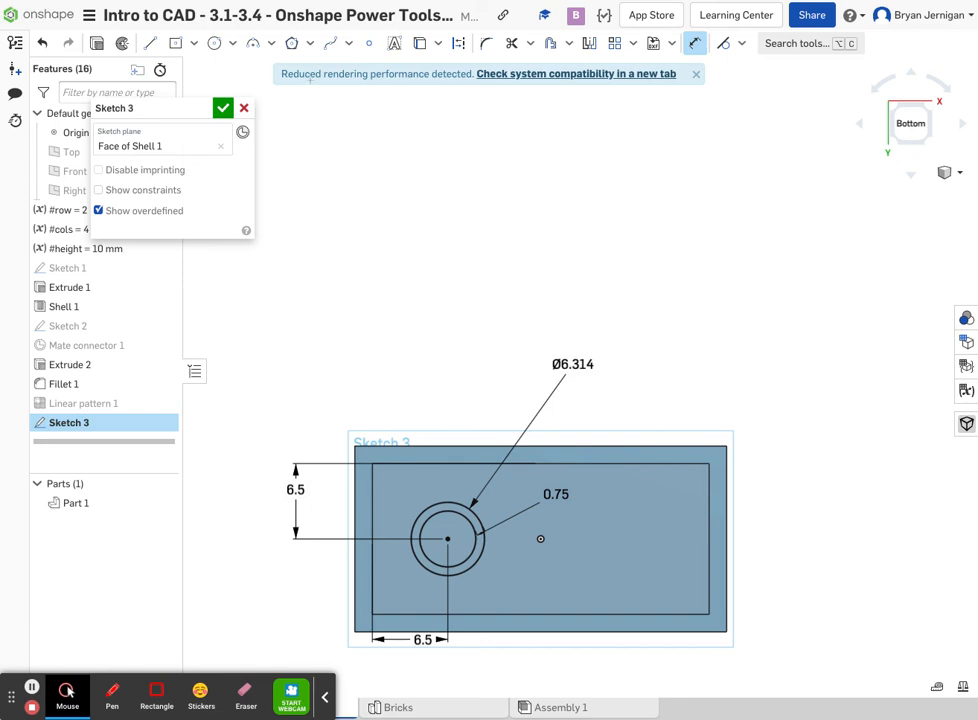
click(222, 107)
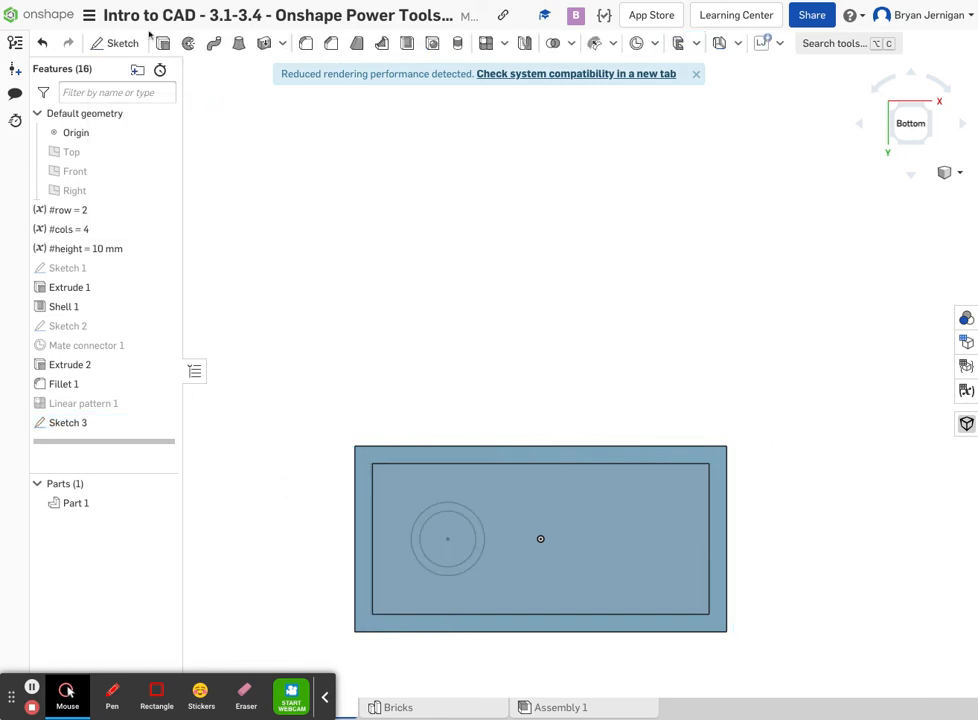
Extrude the ring between the two circles as an added solid, up to the face of the brick's open rim.
click(163, 45)
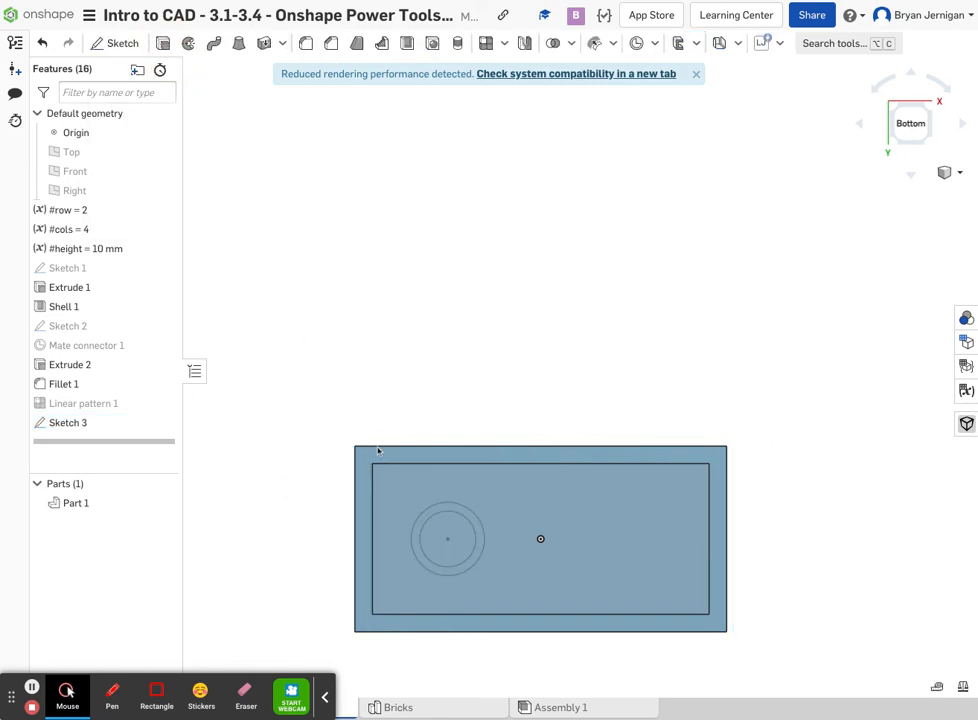
click(448, 511)
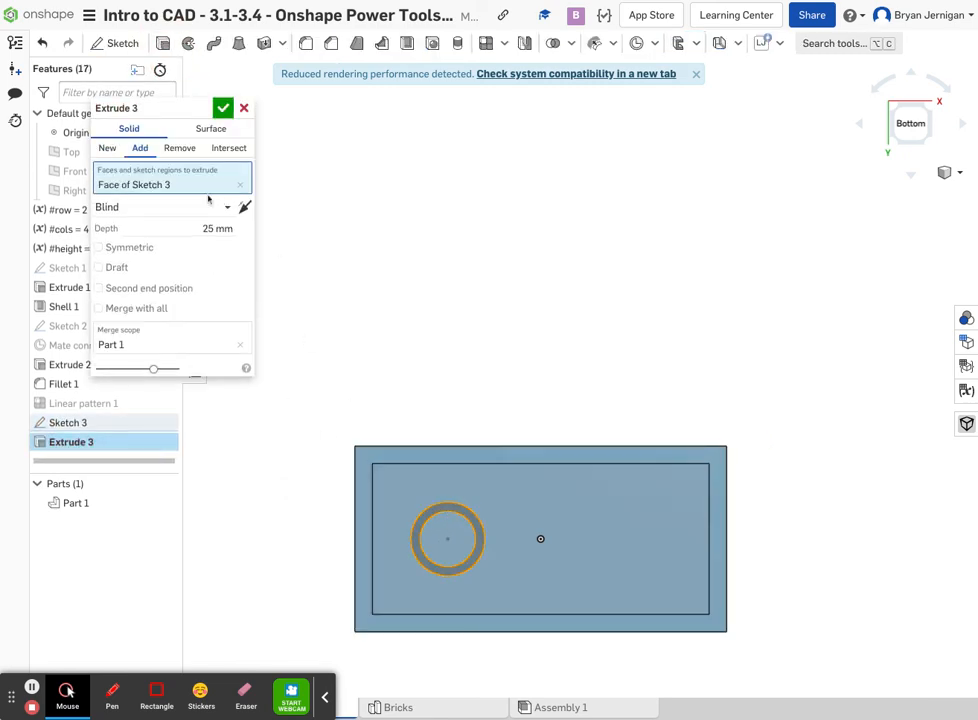
click(159, 207)
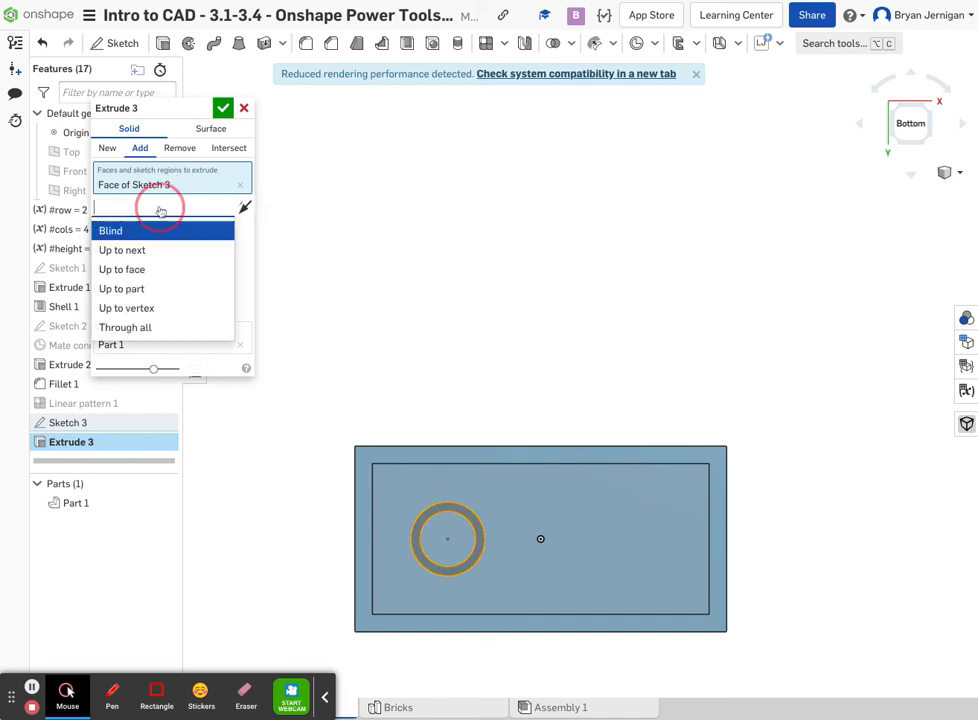
click(154, 271)
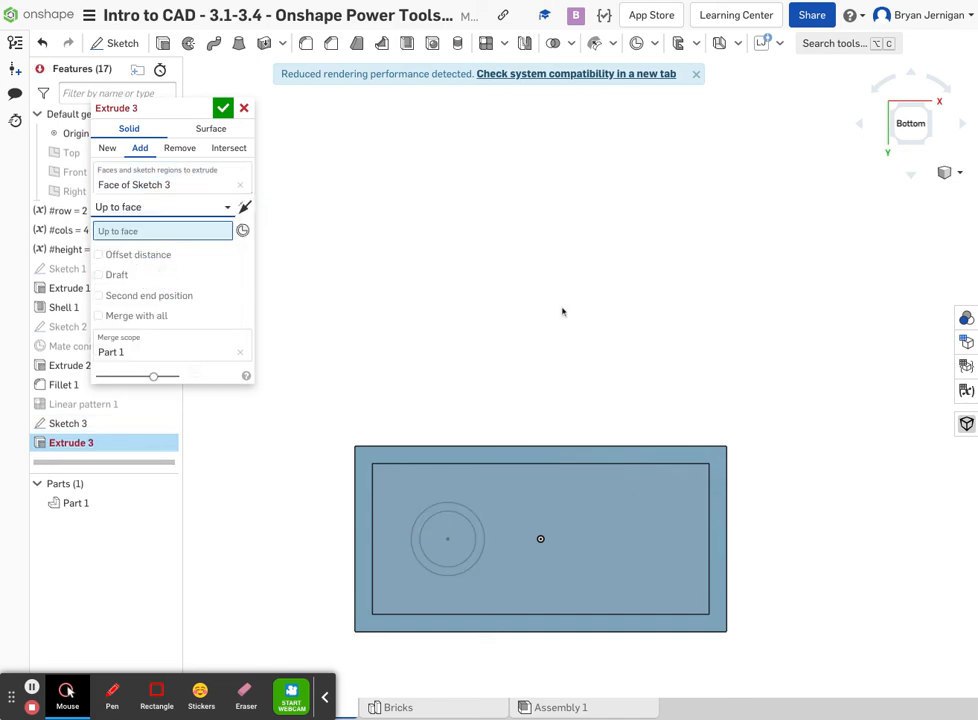
right_drag(635, 263, 628, 296)
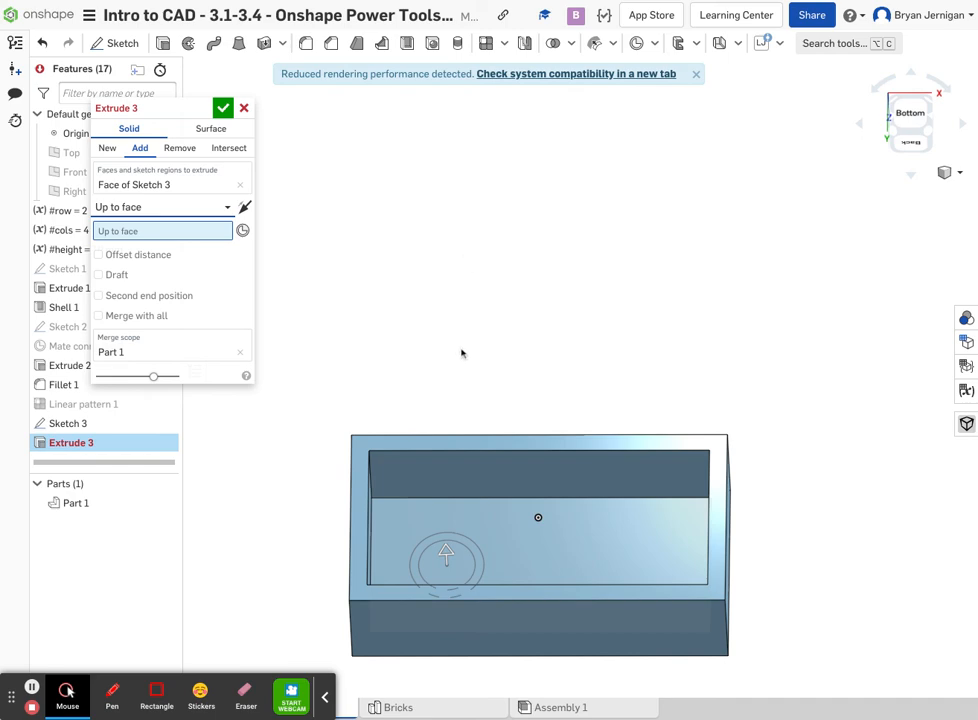
click(447, 443)
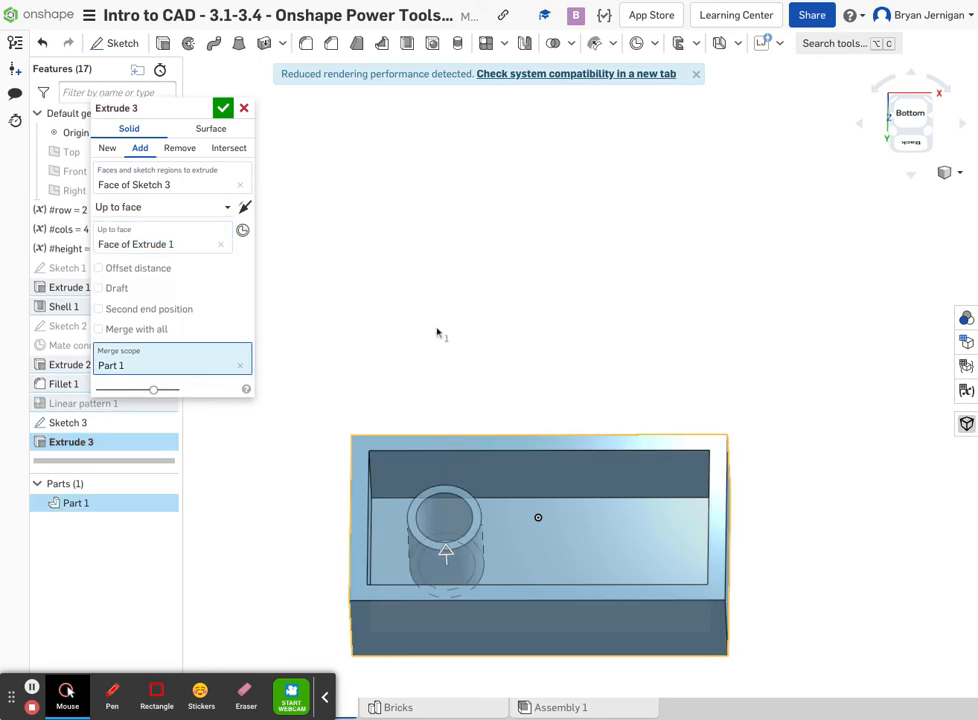
click(224, 110)
Set up a linear feature pattern of Extrude 3 along the cavity's long upper inner edge.
right_drag(443, 183, 356, 227)
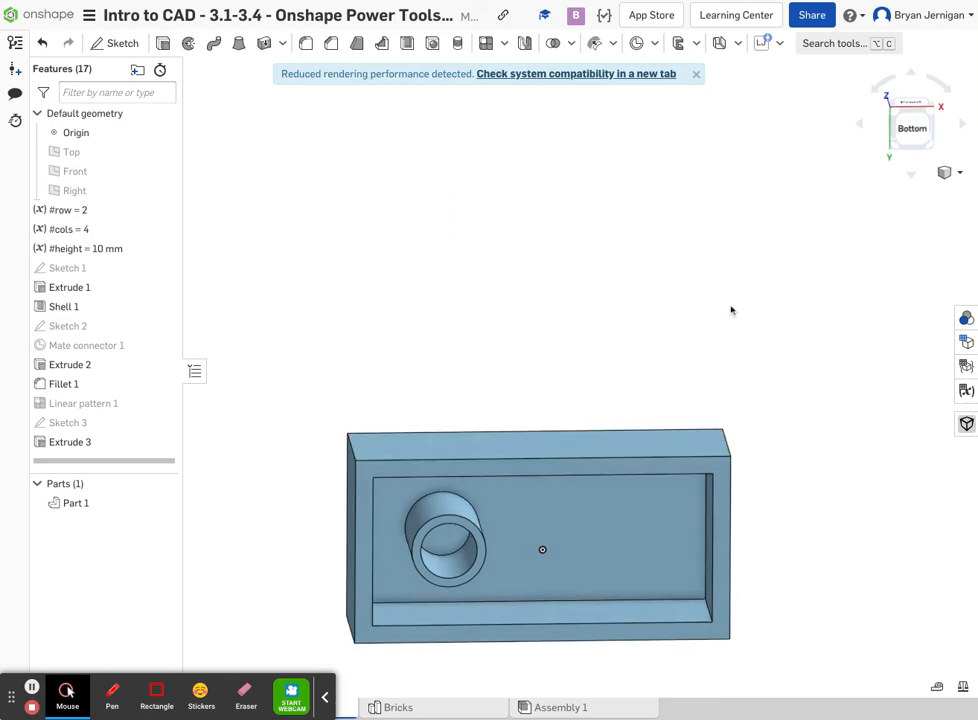
click(493, 46)
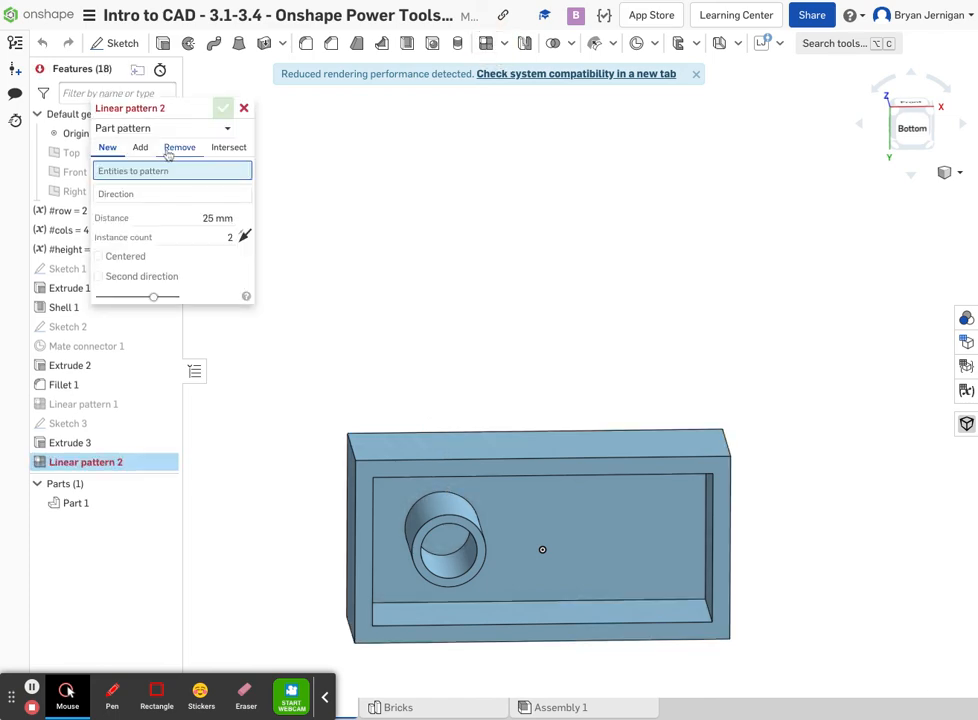
click(124, 129)
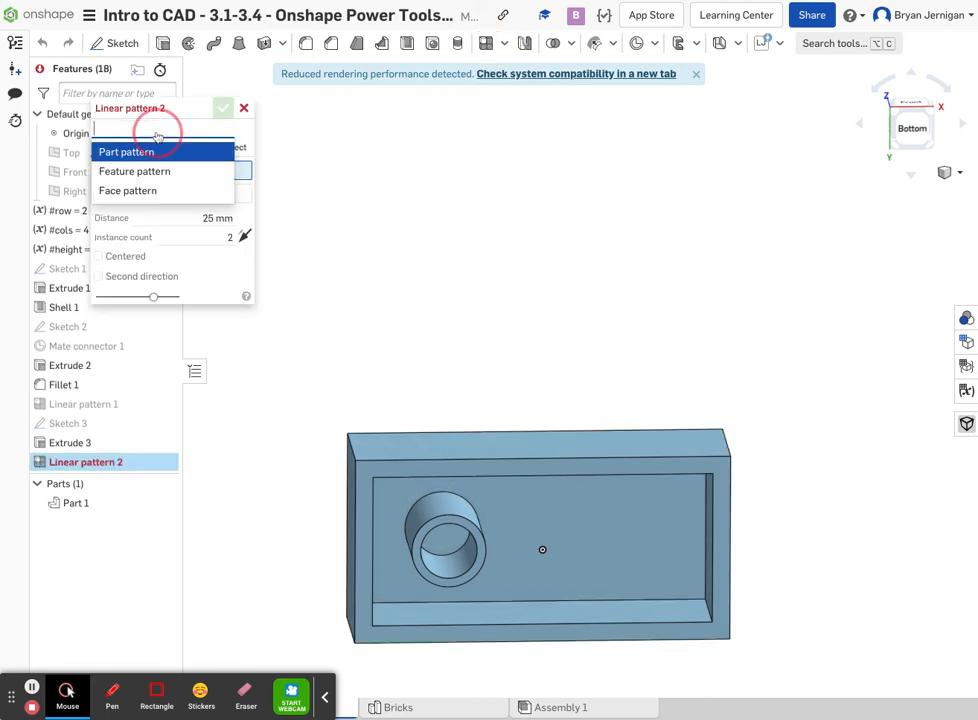
click(150, 174)
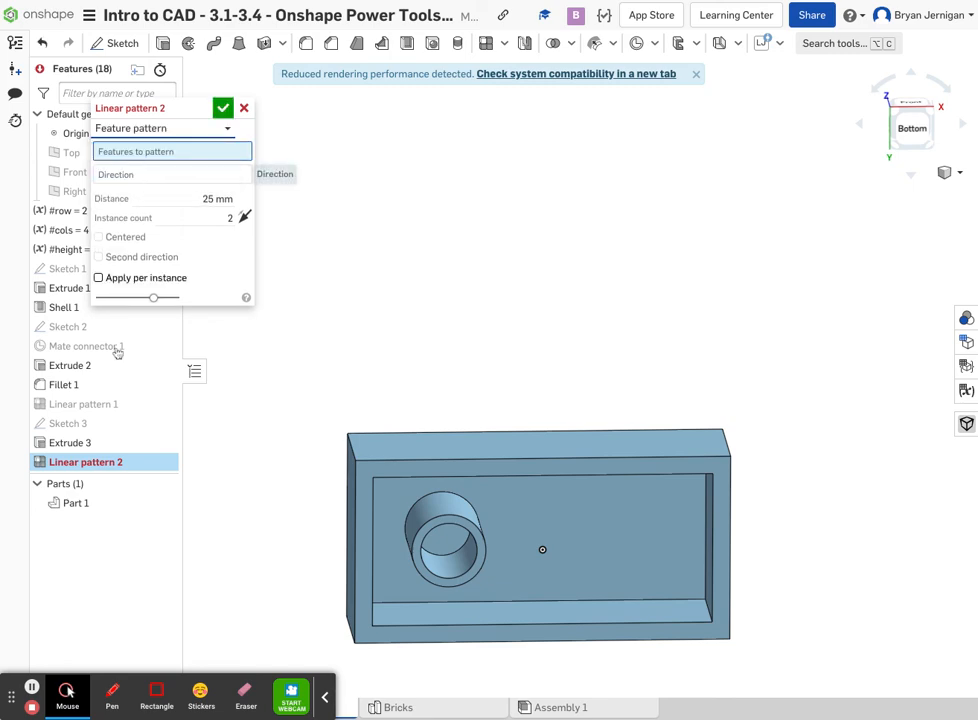
click(88, 446)
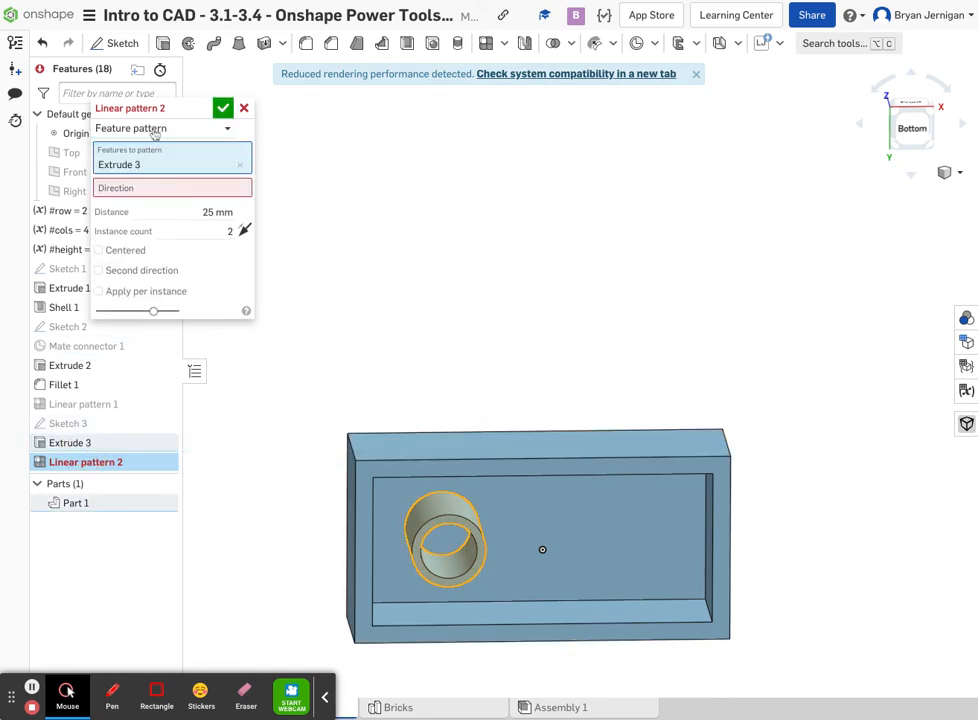
click(150, 188)
click(544, 479)
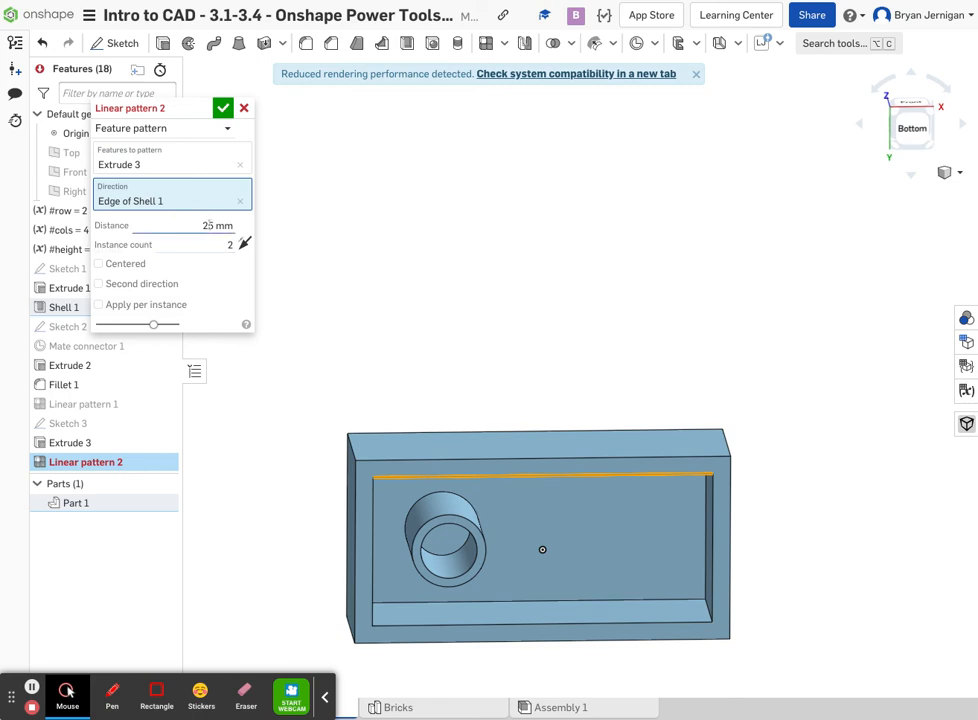
Set the tube pattern's distance to 8 mm and its instance count to 5.
click(206, 225)
double_click(206, 225)
text(5)
key(Tab)
click(227, 245)
scroll(227, 245, up, 3)
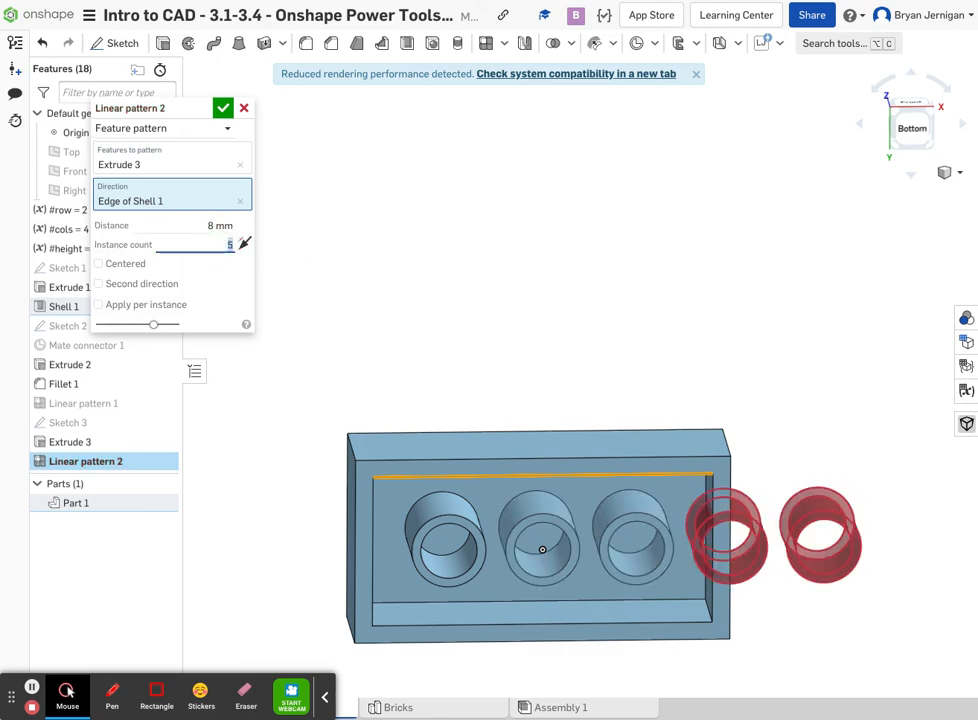
Set the tube pattern's instance count to #cols-1 and accept the pattern.
text(#)
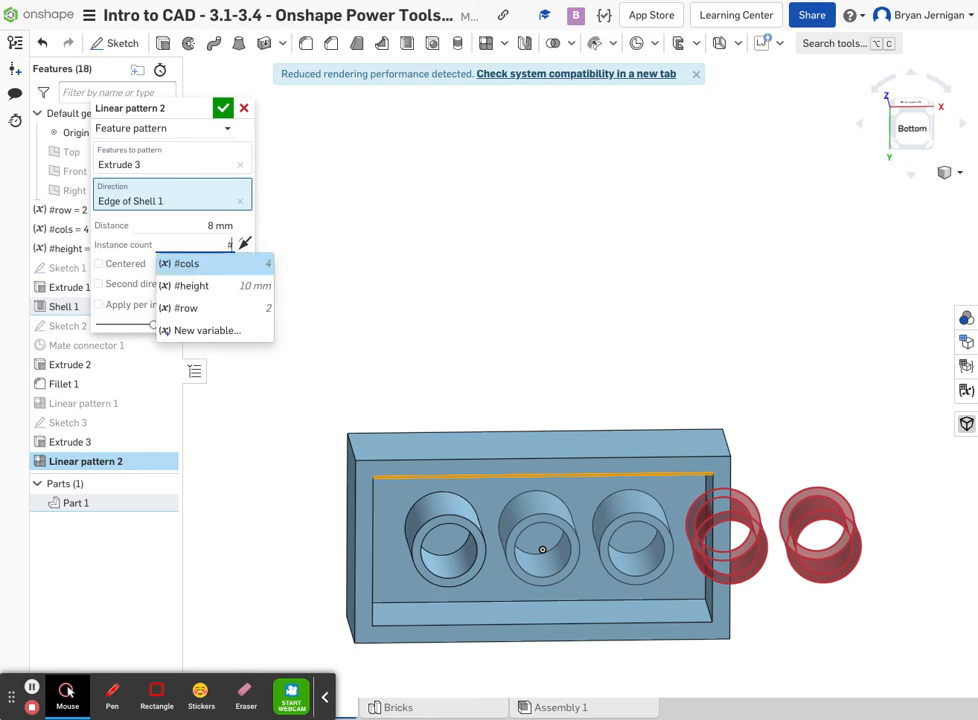
click(196, 265)
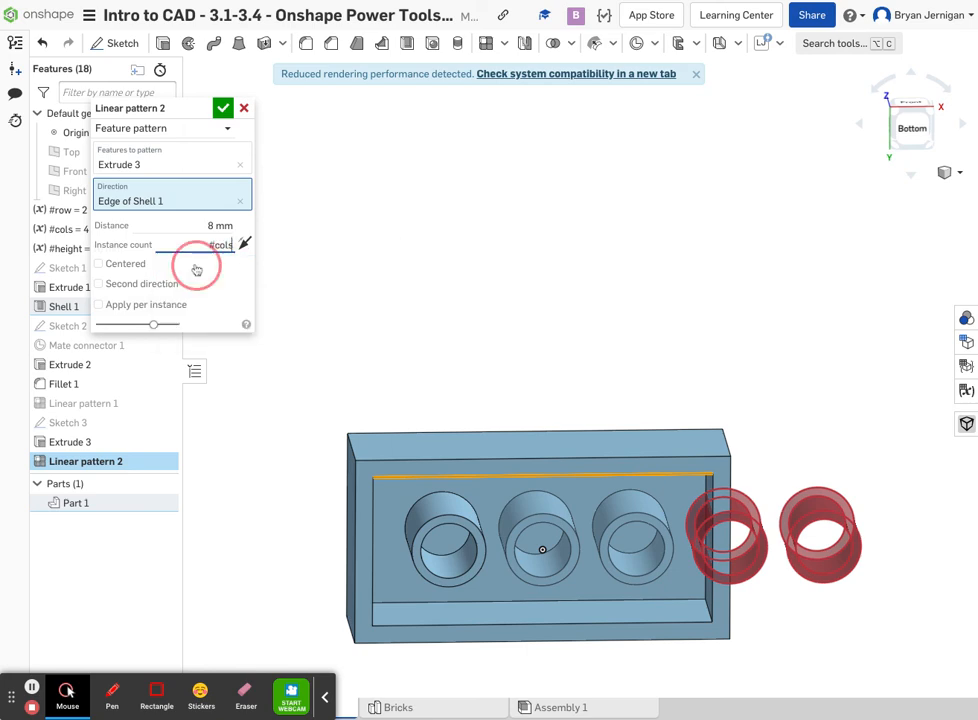
text(-1)
key(Return)
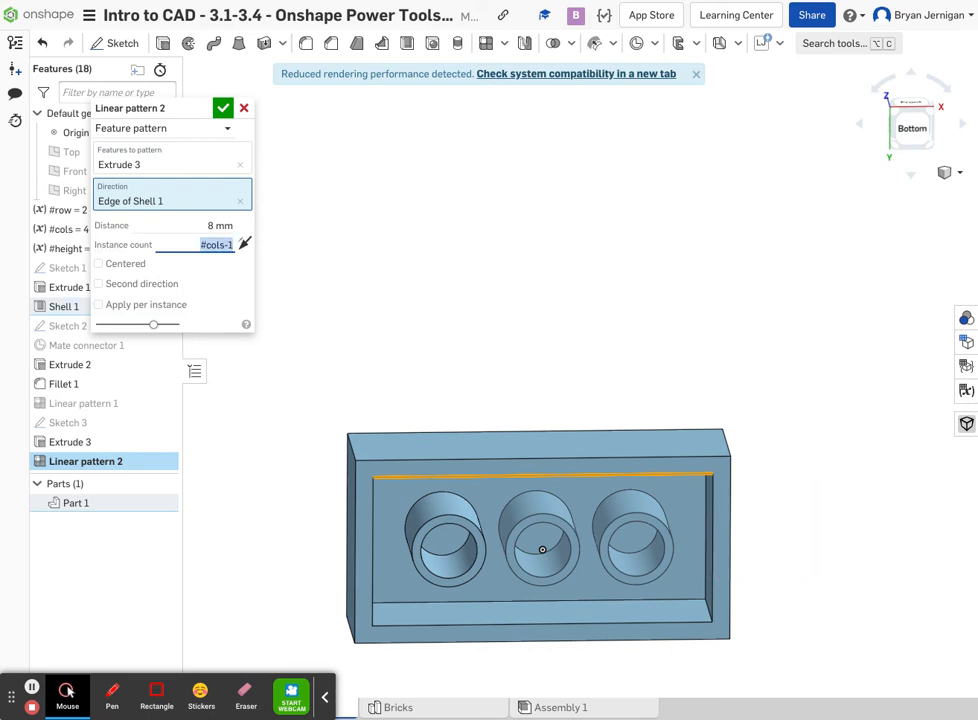
click(222, 107)
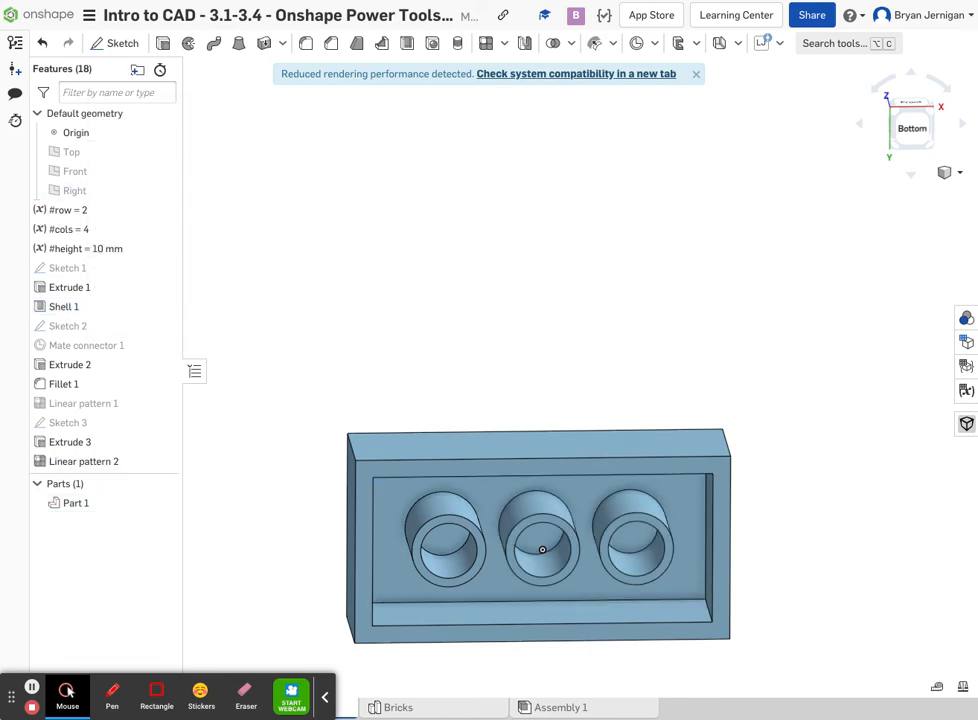
Assign the ABS material from the Onshape Material Library to Part 1.
mouse_move(542, 549)
right_down()
mouse_move(443, 410)
mouse_move(538, 558)
right_up()
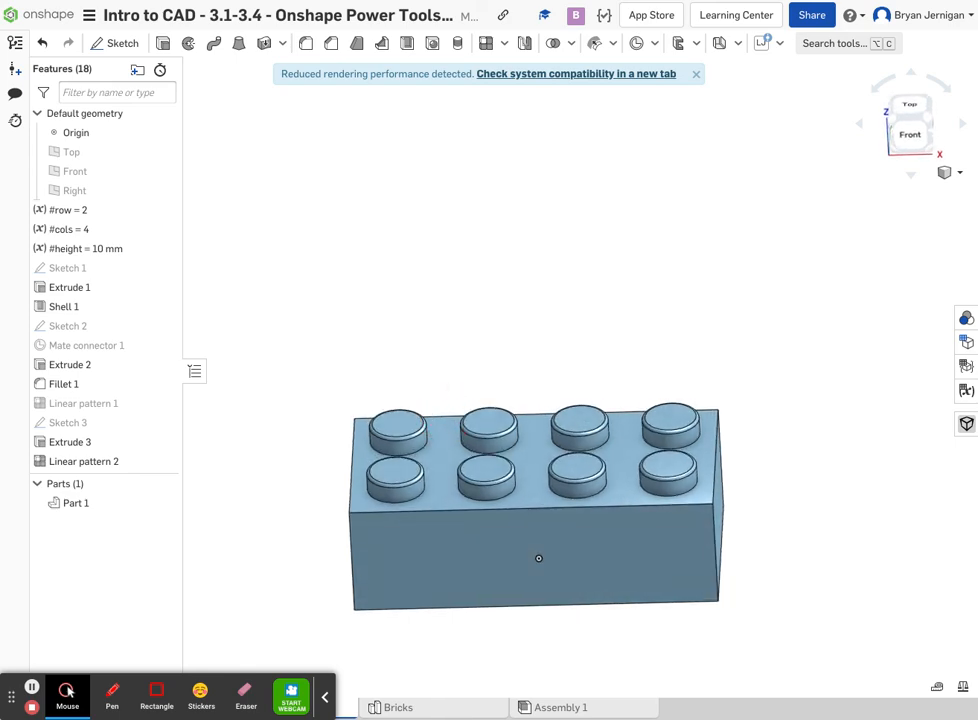
right_click(85, 505)
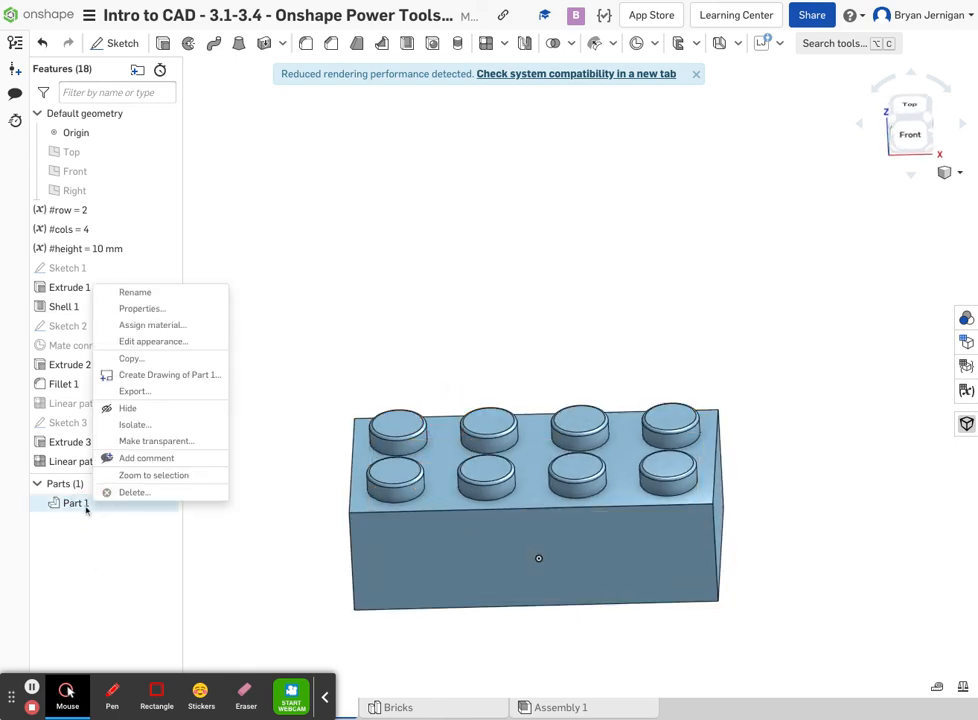
click(152, 325)
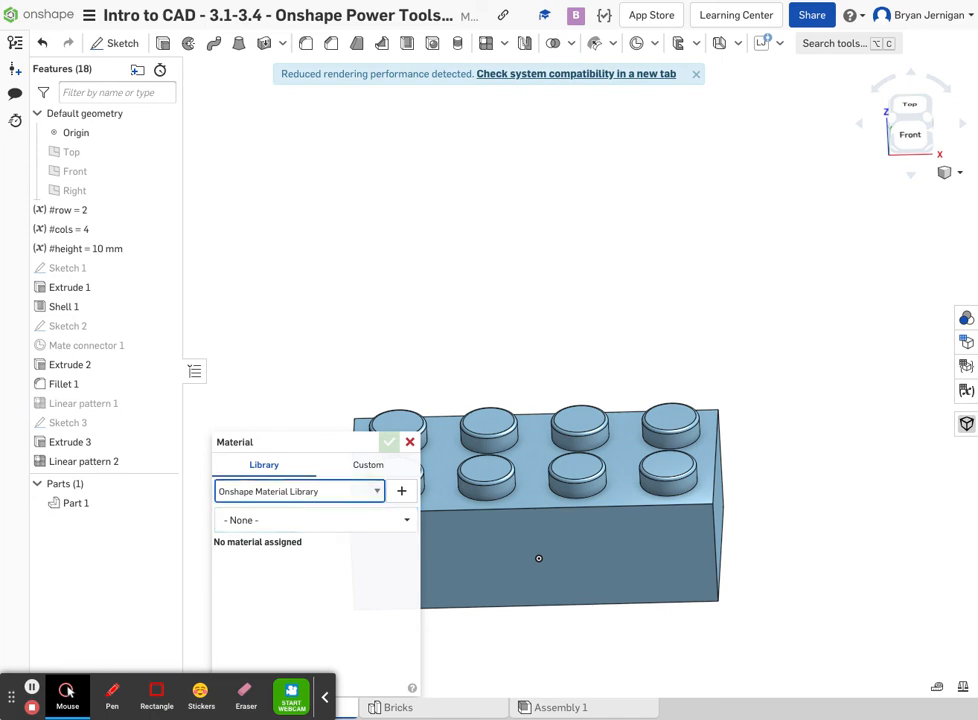
click(285, 522)
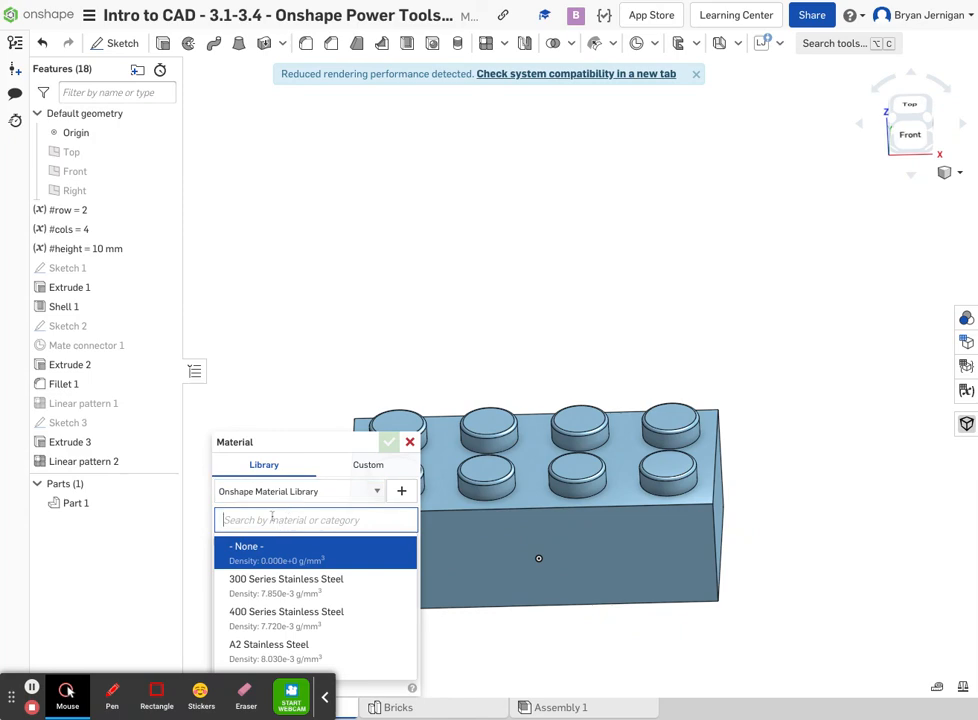
text(abs)
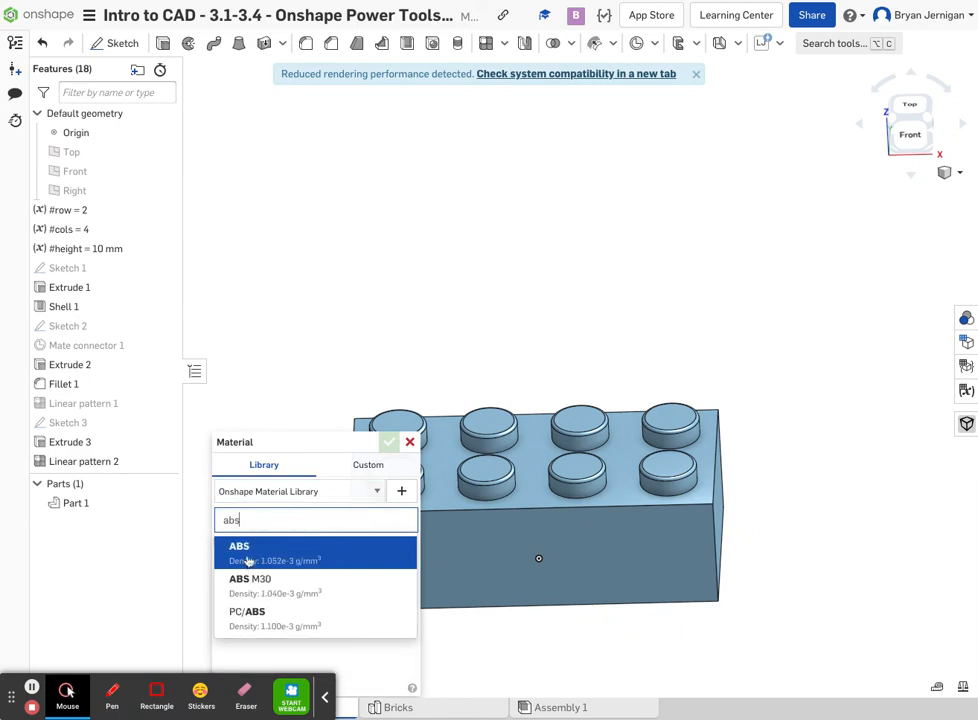
click(247, 557)
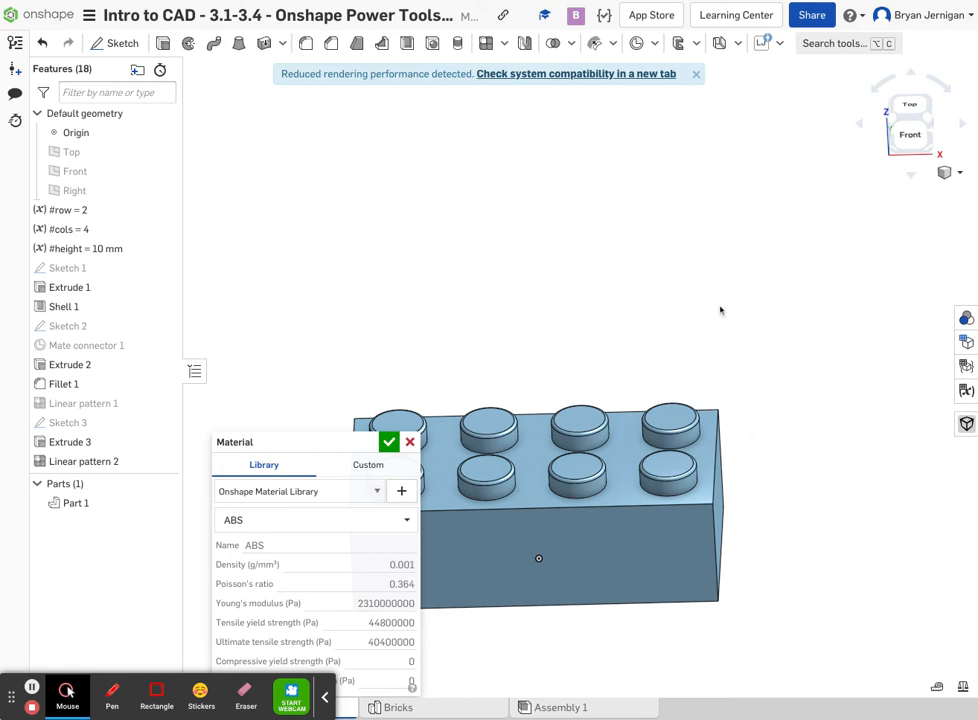
click(389, 441)
Select the entire brick, clear the selection, and look at the model from the back.
drag(280, 345, 814, 683)
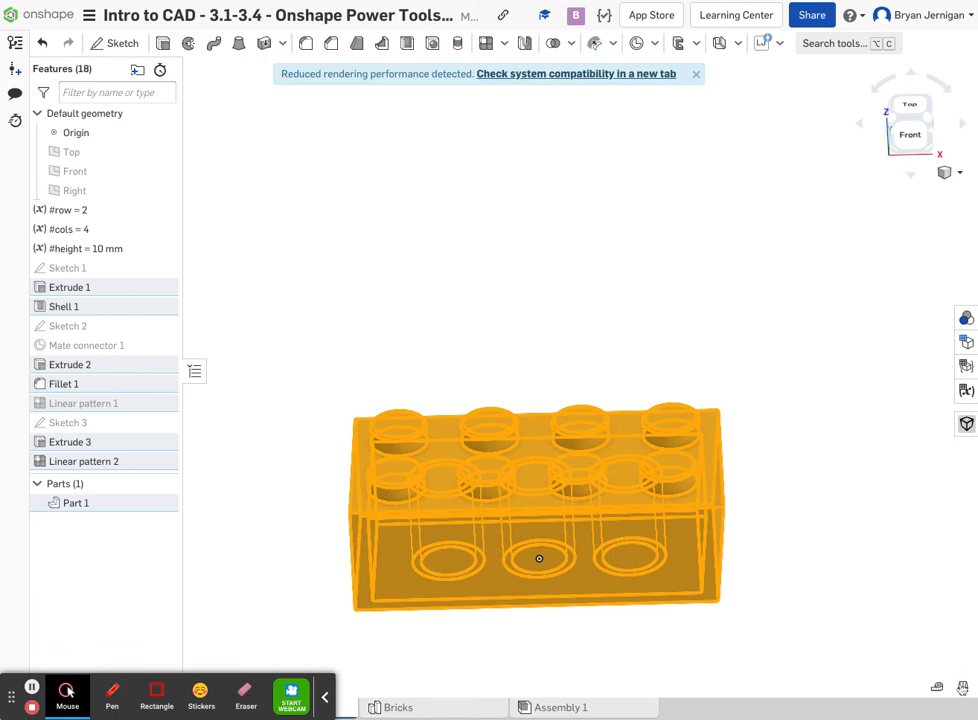
scroll(739, 290, down, 2)
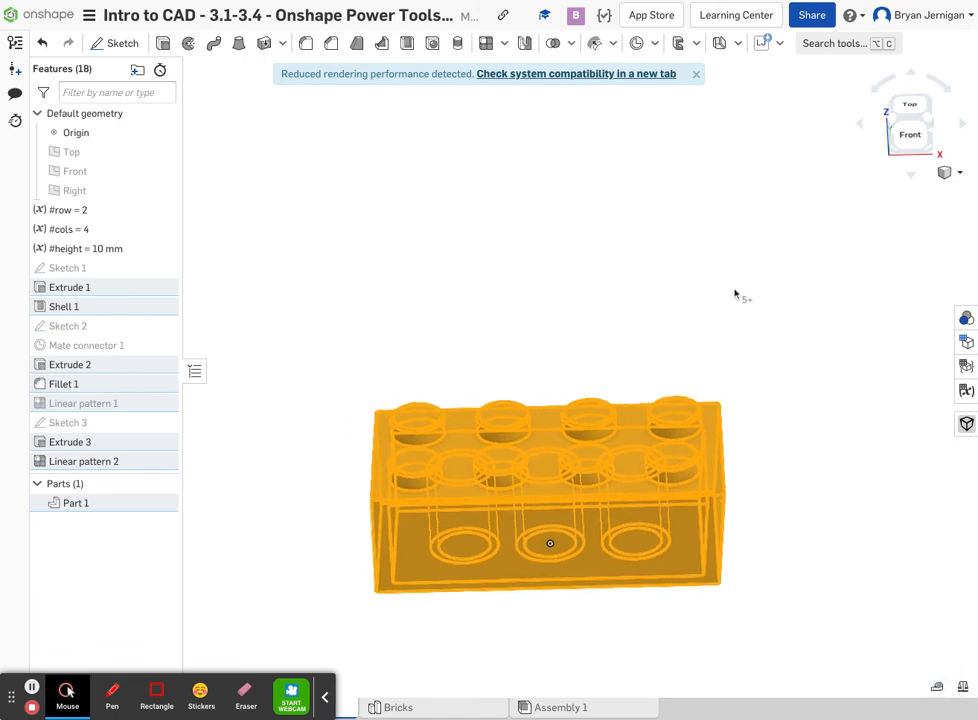
click(635, 598)
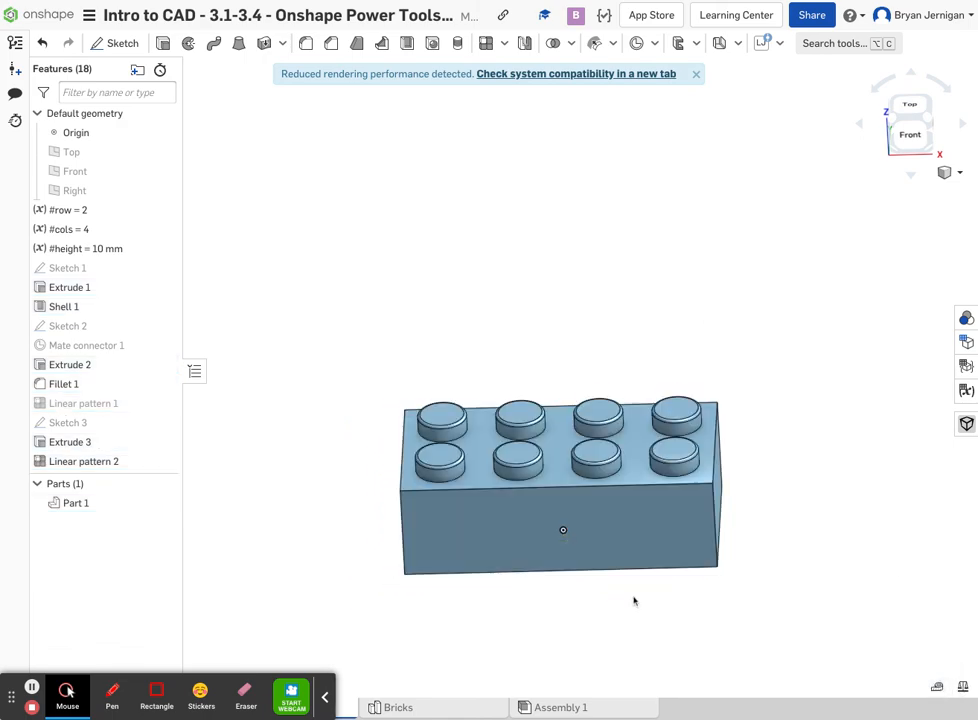
right_drag(476, 309, 385, 260)
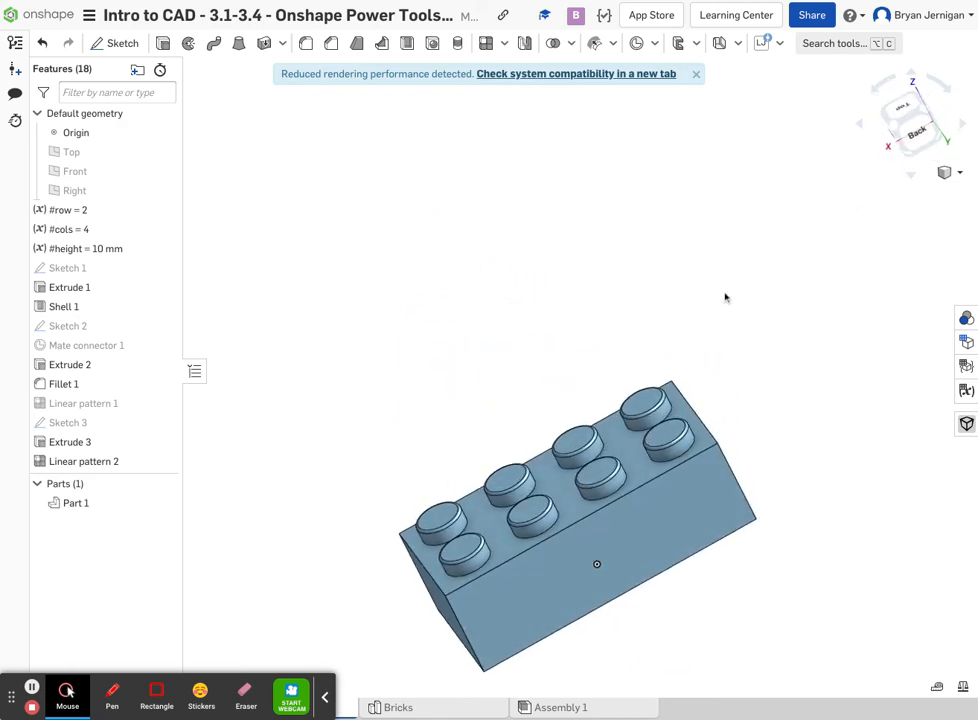